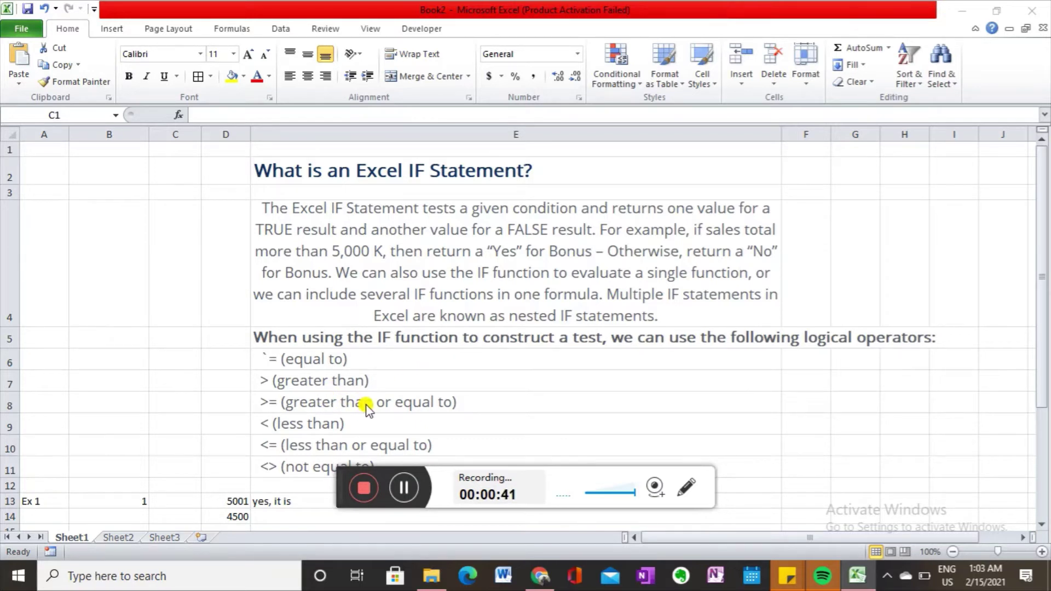
- Examine the Ex 1 example's values in D13 and D14 and the result cell E13 beside them
left_click(1042, 528)
scroll(1042, 528, "down", 3)
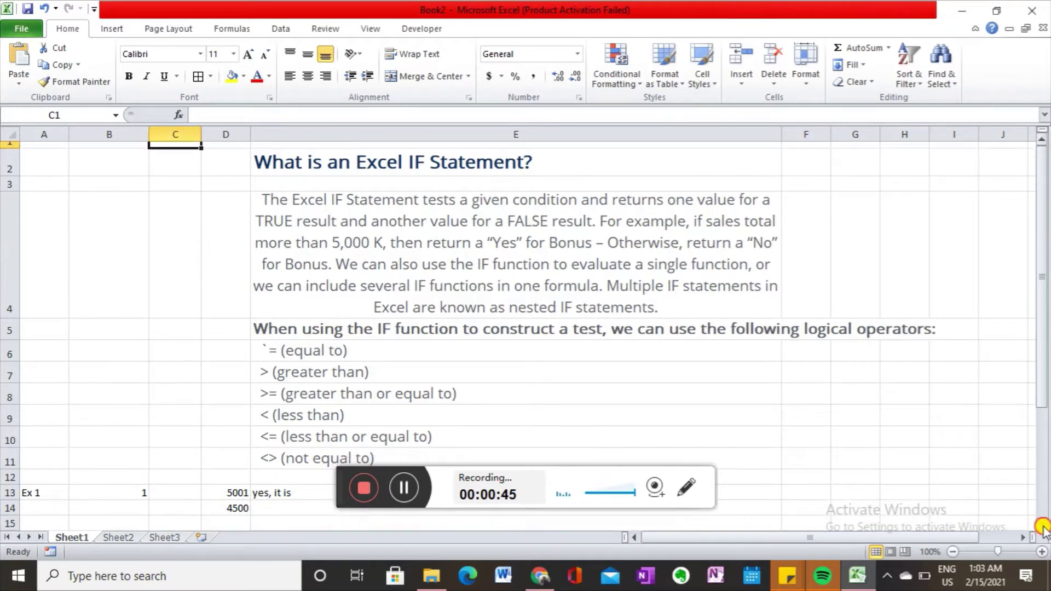
left_click(1043, 526)
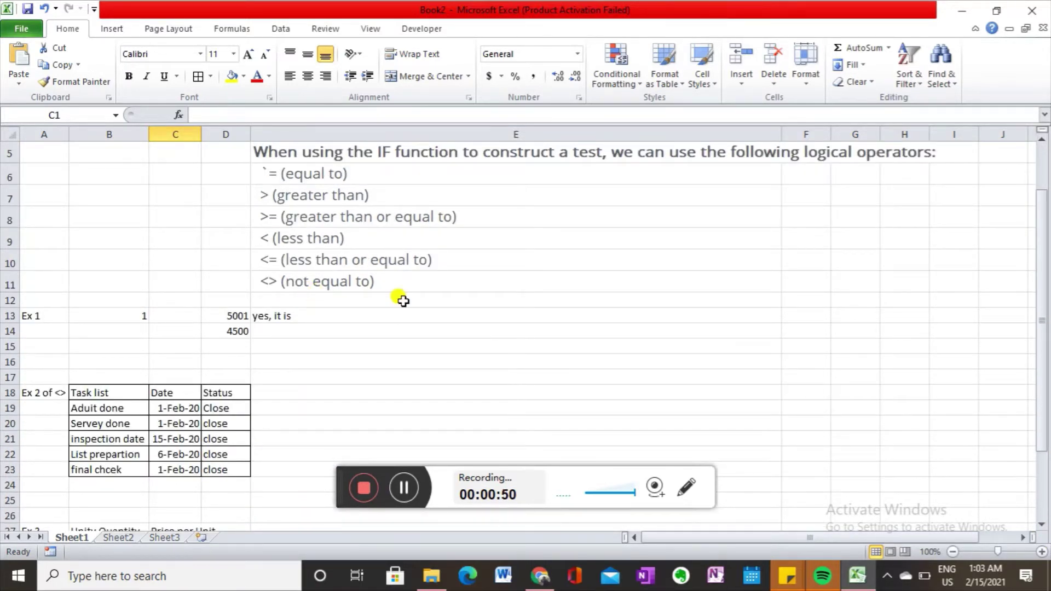
left_click(196, 312)
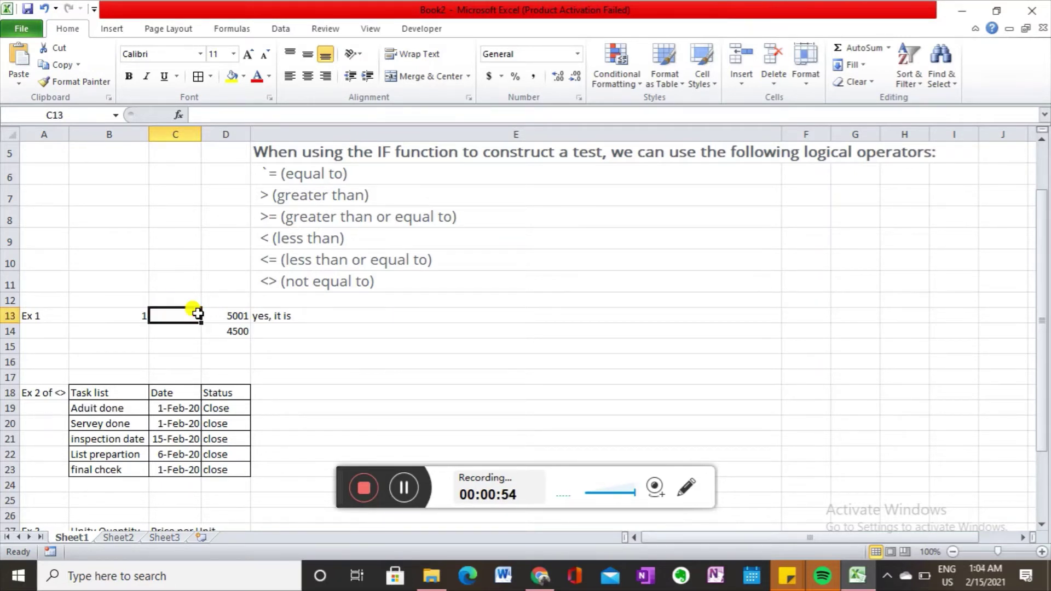
key("Right")
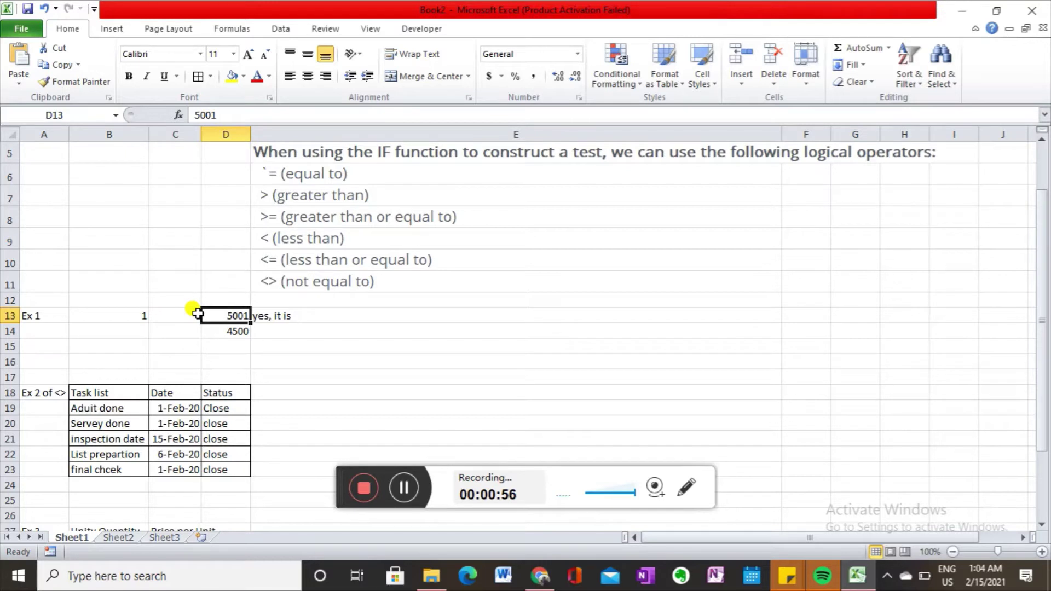
key("Down")
key("Up")
key("Down")
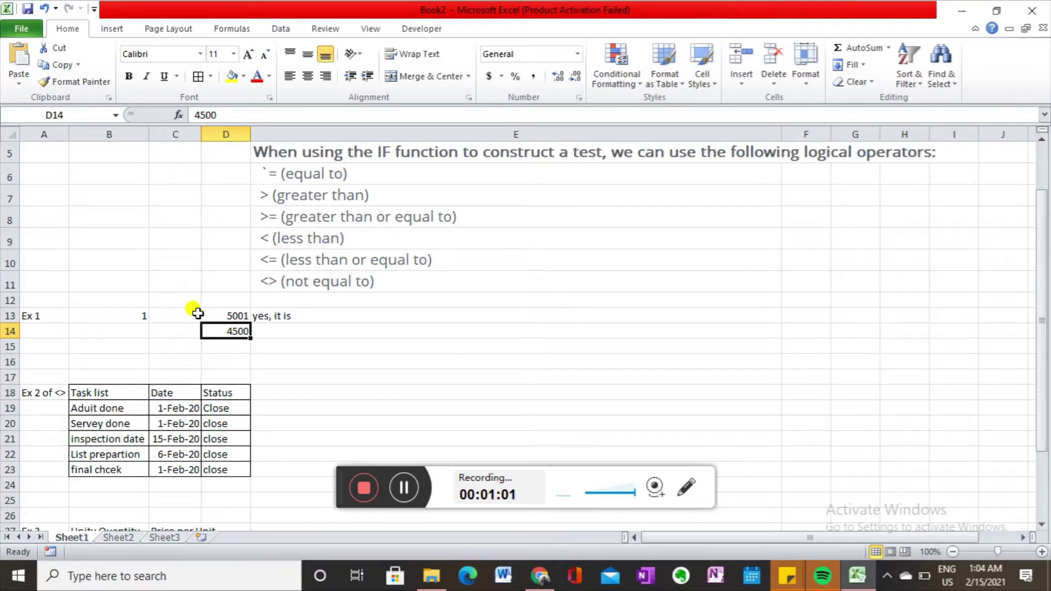
key("Up")
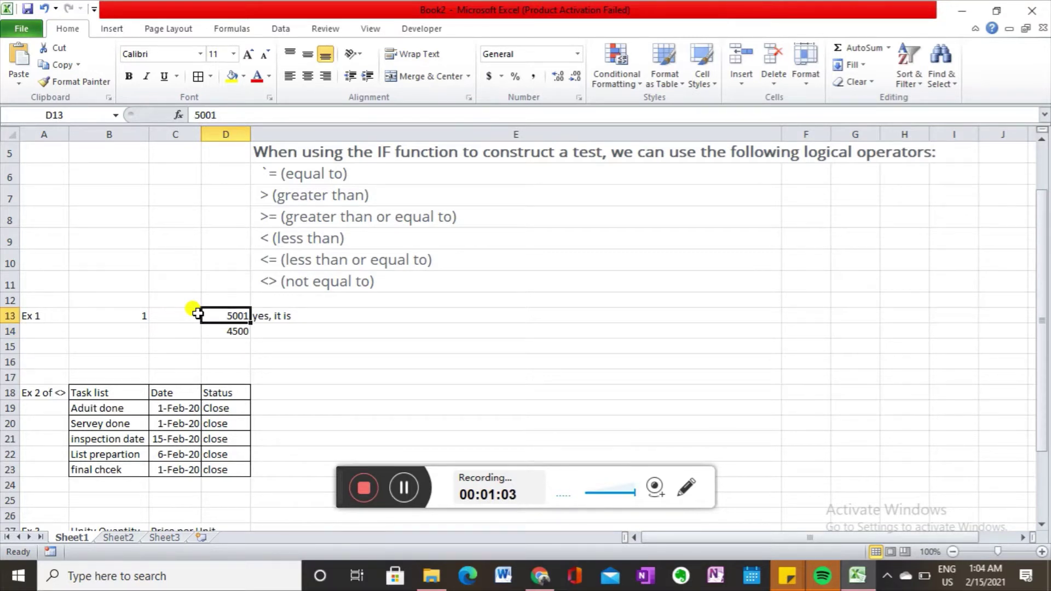
key("Right")
key("Left")
key("Down")
key("Up")
key("Right")
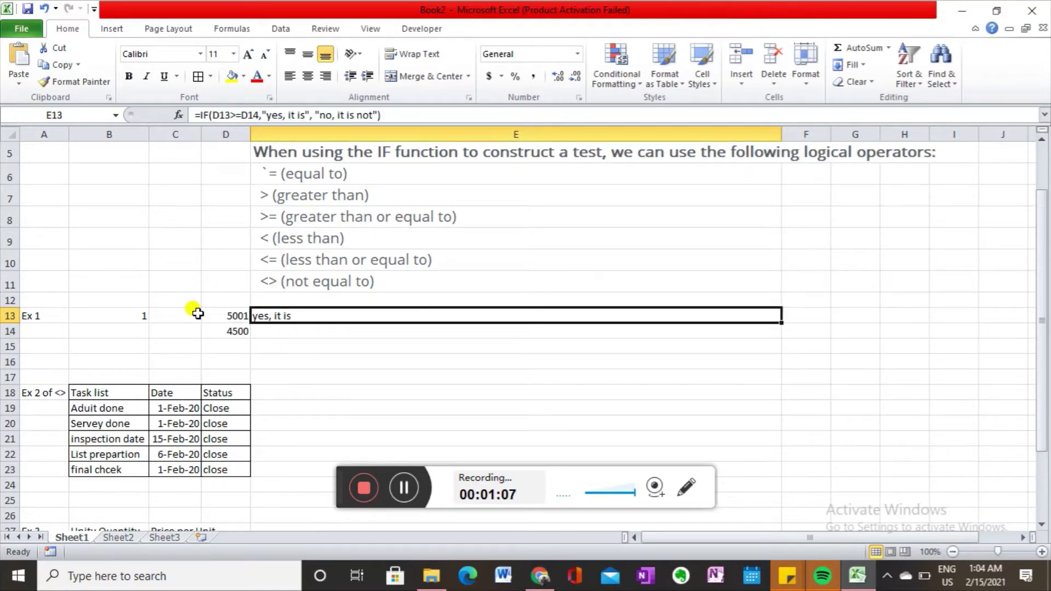
- Examine the IF formula in E13 part by part: the logical test, the true result and the false result
key("F2")
key("Left")
key("Left")
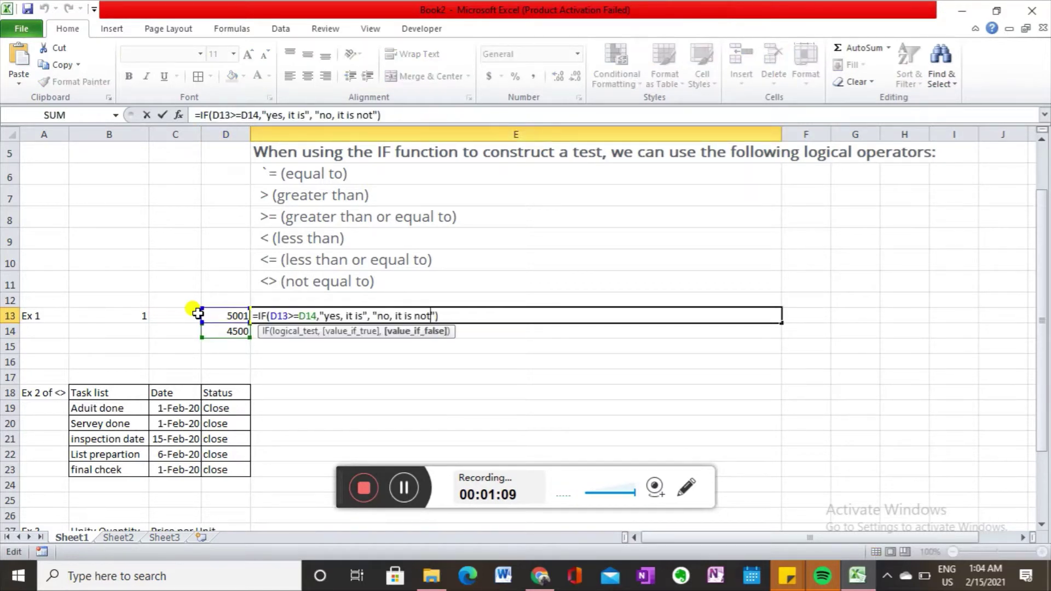
key("Left")
key("Left")
key("Left")
key("Left")
key("Left")
key("Left")
key("Left")
key("Left")
key("Left")
key("Left")
key("Left")
key("Left")
key("Left")
key("Left")
key("Left")
key("Left")
key("Left")
key("Left")
key("Left")
key("Left")
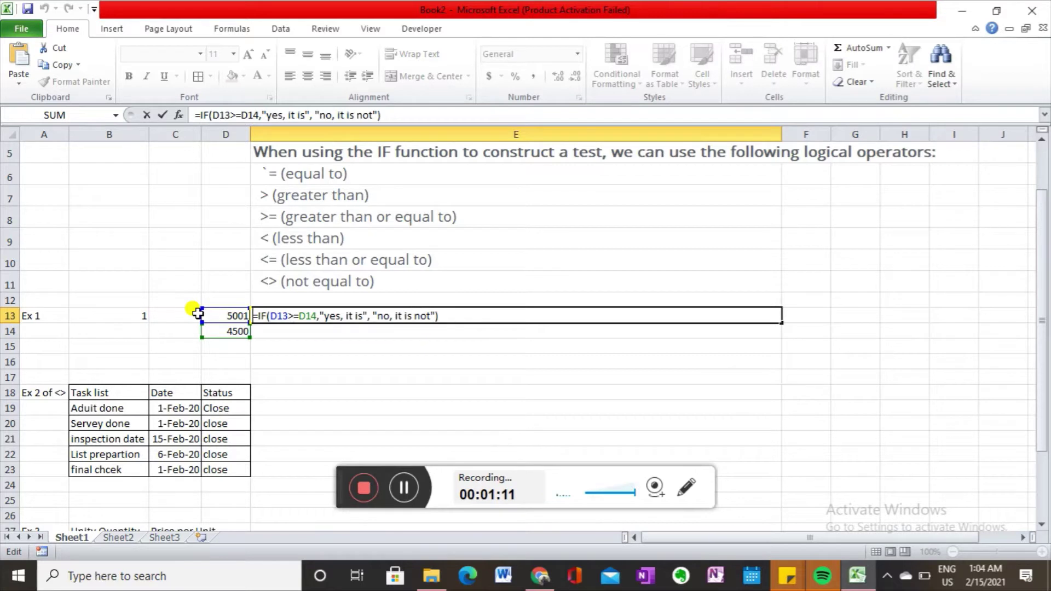
key("Right")
key("Right")
key("Right")
key("Right")
key("Right")
key("Right")
key("Right")
key("Right")
key("Right")
key("Right")
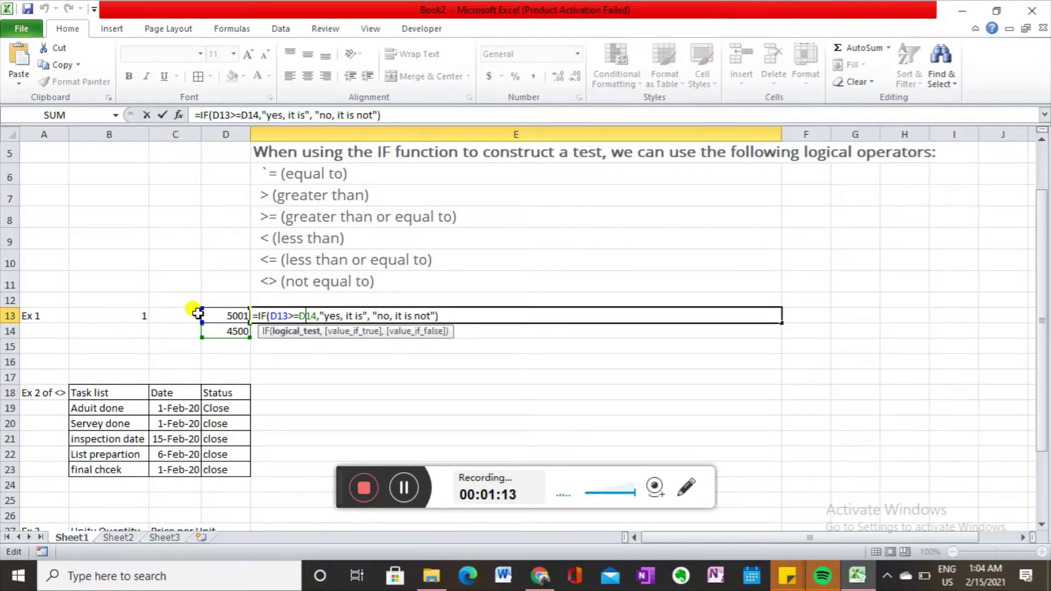
key("Right")
key("Right")
key("Right")
key("Right")
key("Right")
key("Right")
key("Right")
key("Right")
key("Right")
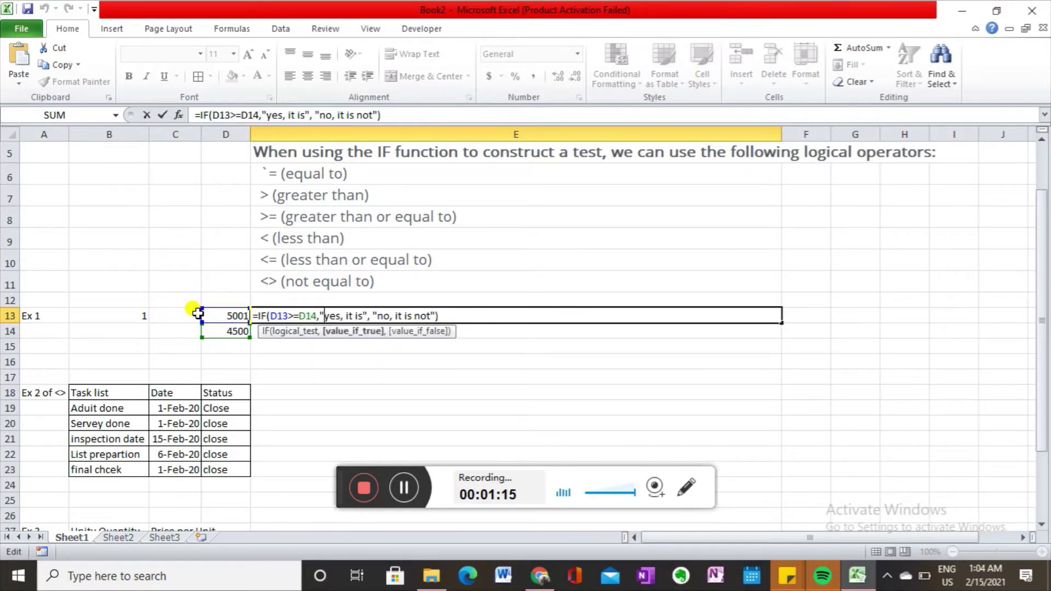
key("Right")
key("Right")
key("Right")
key("Right")
key("Right")
key("Right")
key("Right")
key("Right")
key("Right")
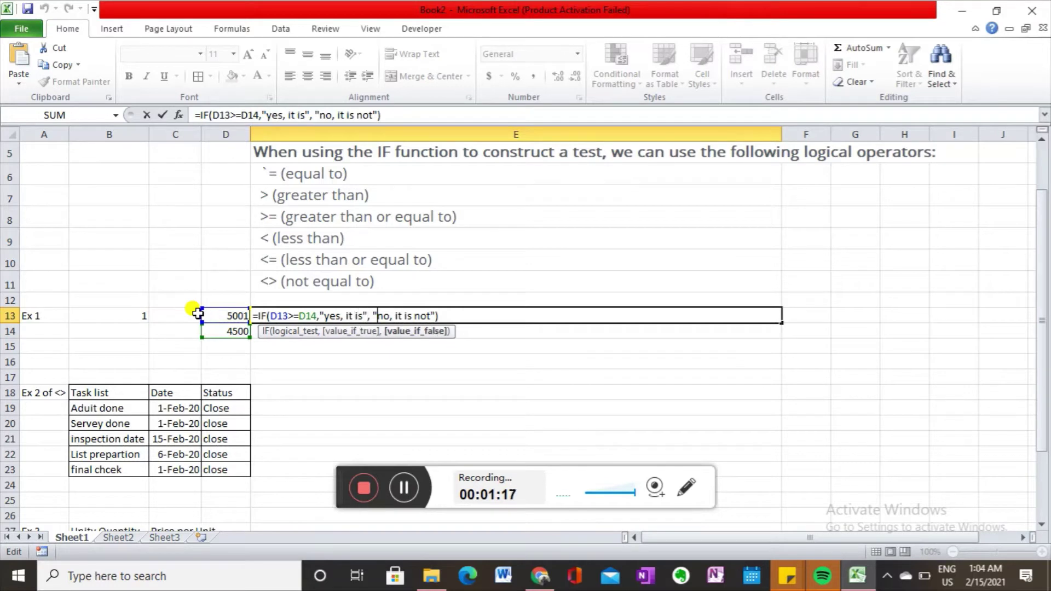
key("Right")
key("Right")
key("Right")
key("Right")
key("Right")
key("Right")
key("Right")
key("Right")
key("Right")
key("Right")
key("Right")
key("Right")
key("Right")
key("Right")
key("Right")
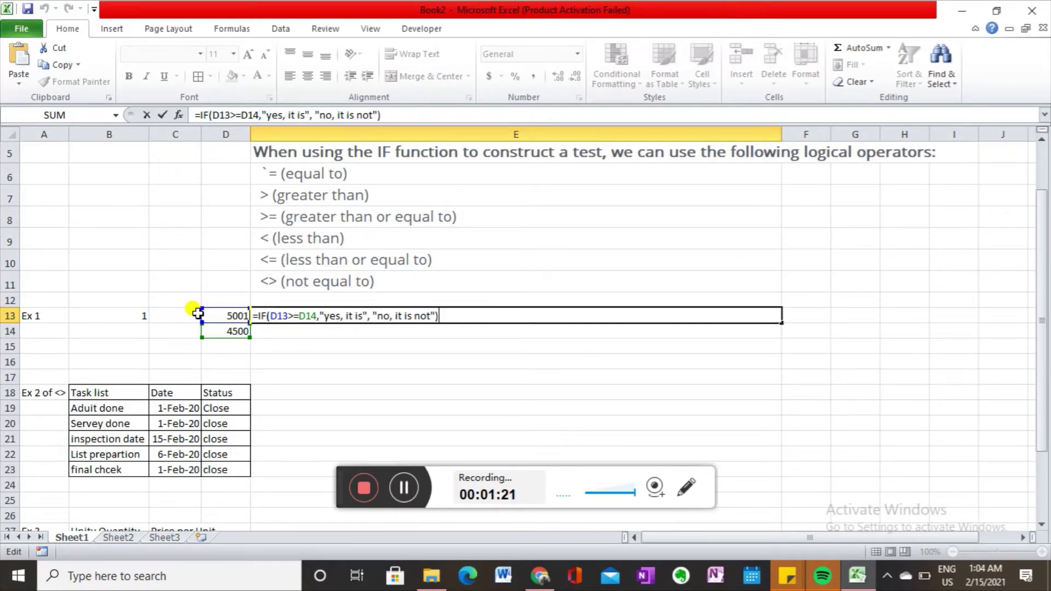
key("ctrl+Return")
- Set D13 to 3500 and check the IF result in E13
key("Left")
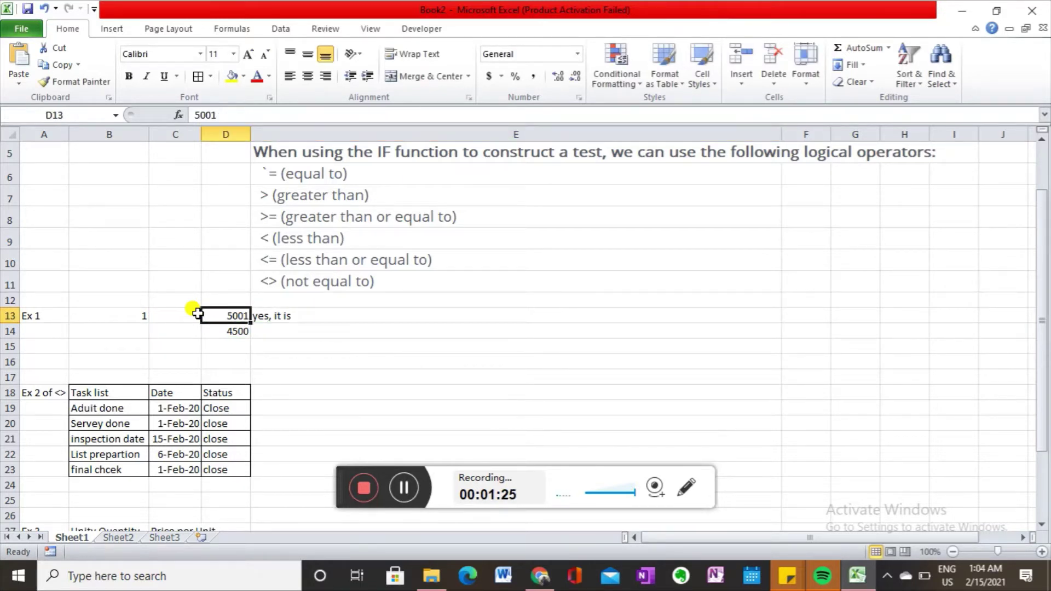
key("BackSpace")
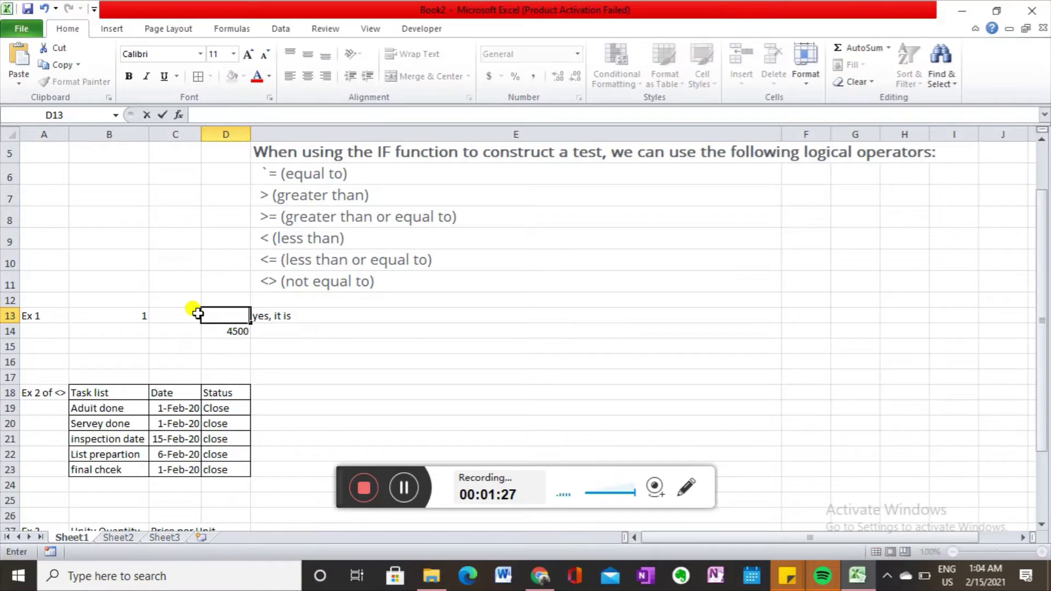
type("3500")
key("Return")
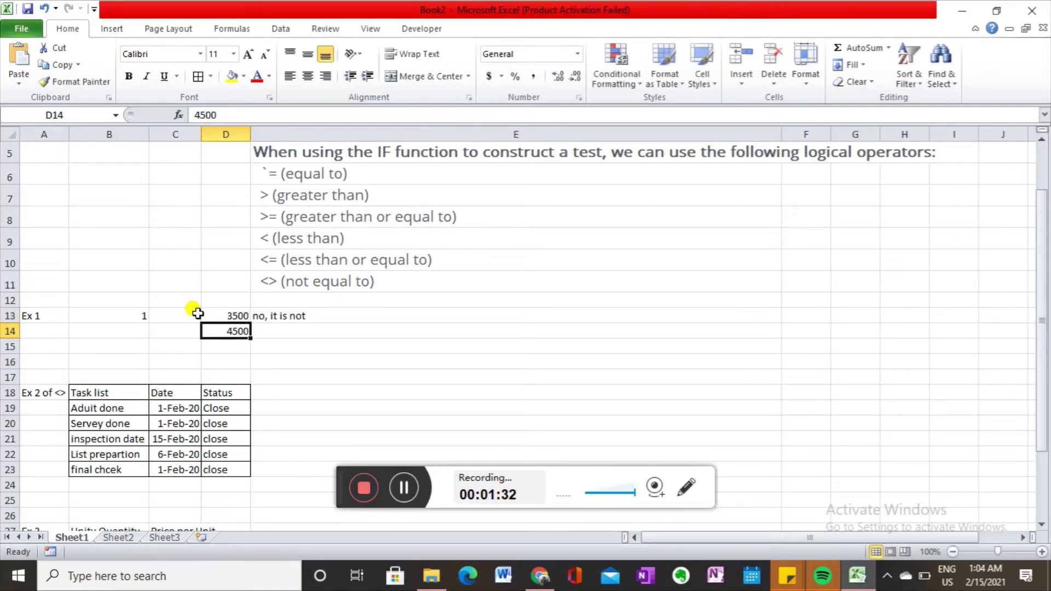
key("Up")
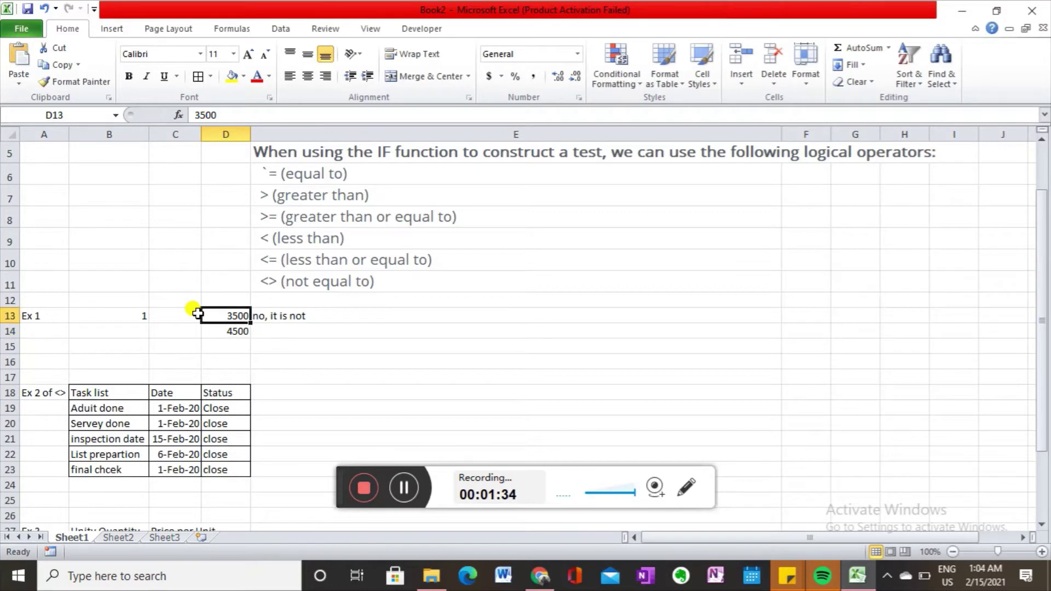
key("Right")
key("Right")
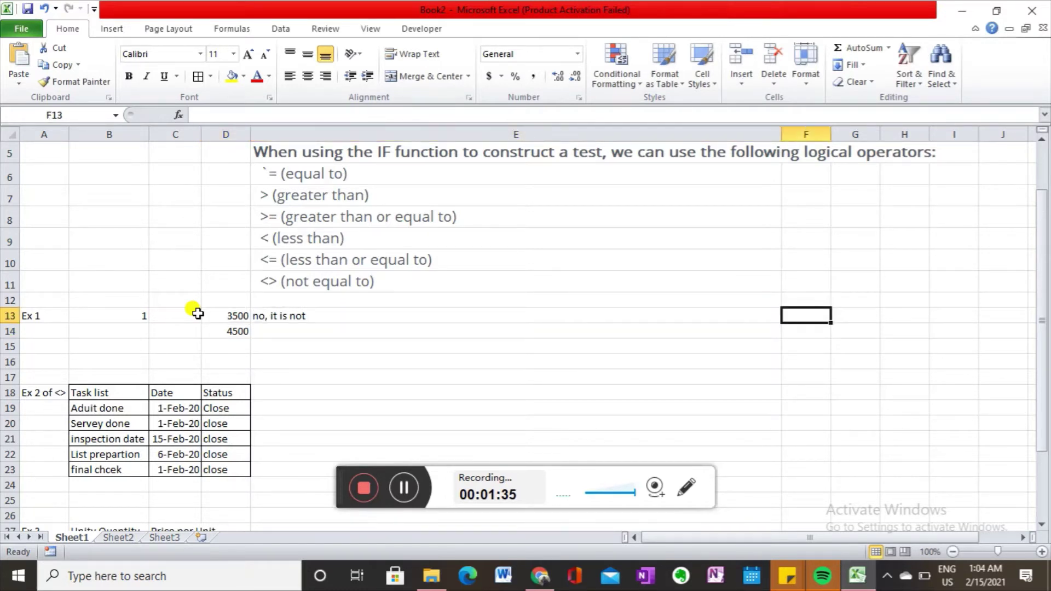
key("Left")
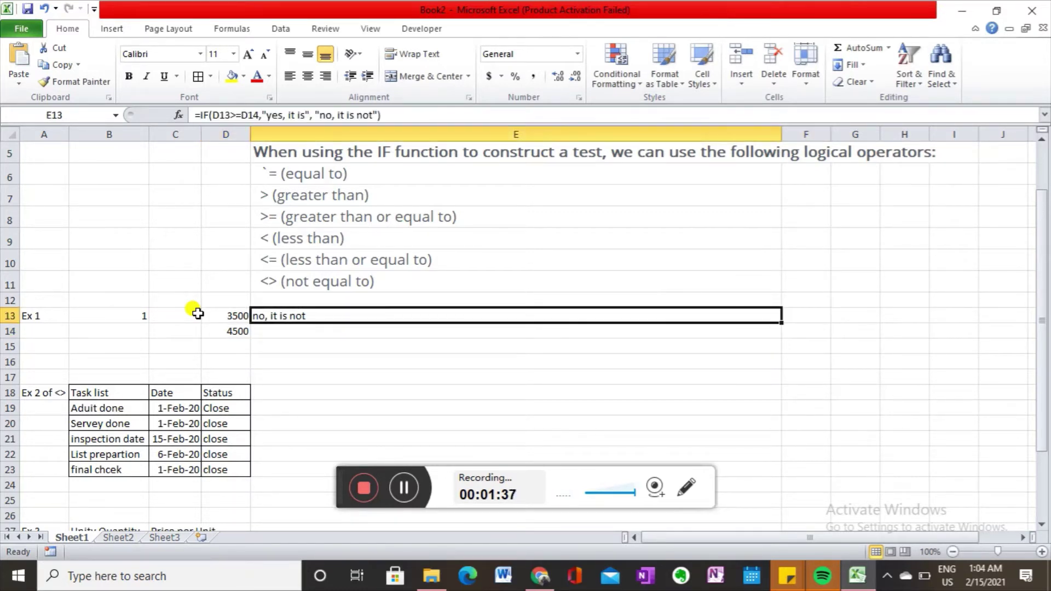
- Start an IF formula in F13 with the logical test D13>D14
key("Right")
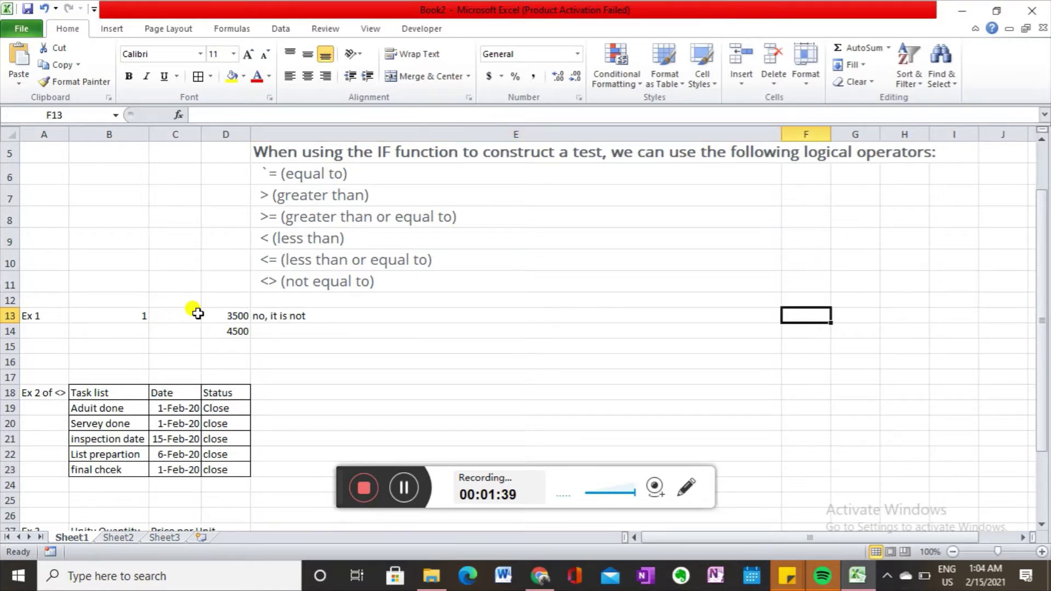
type("=")
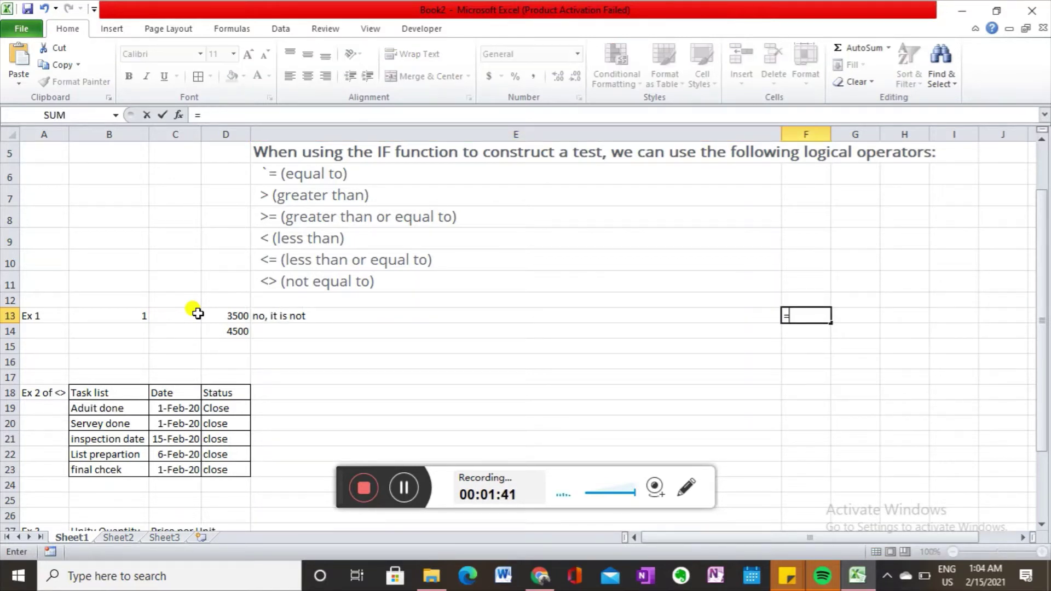
type("IF(")
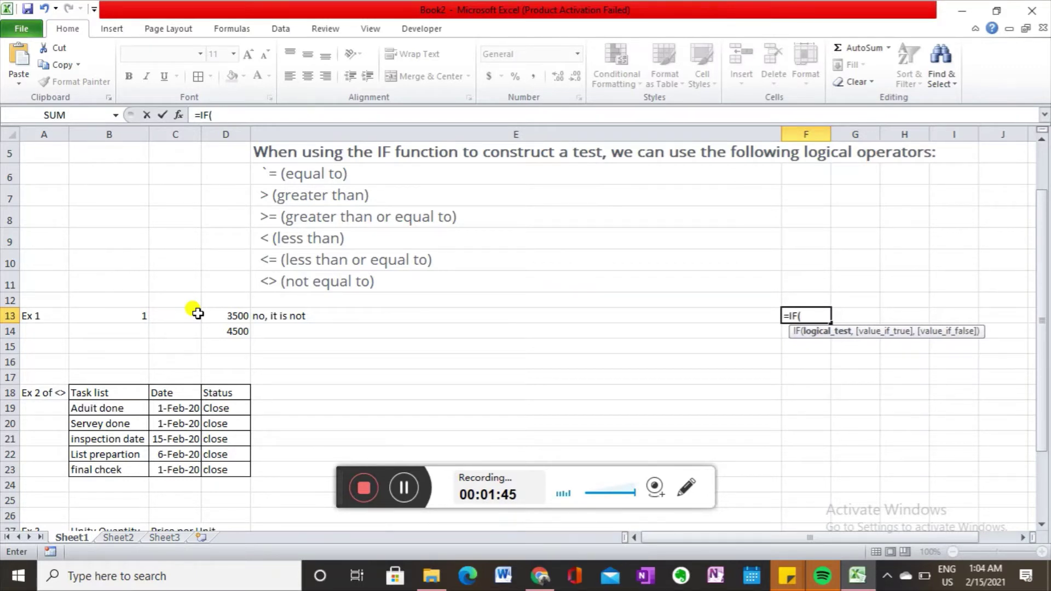
left_click(239, 315)
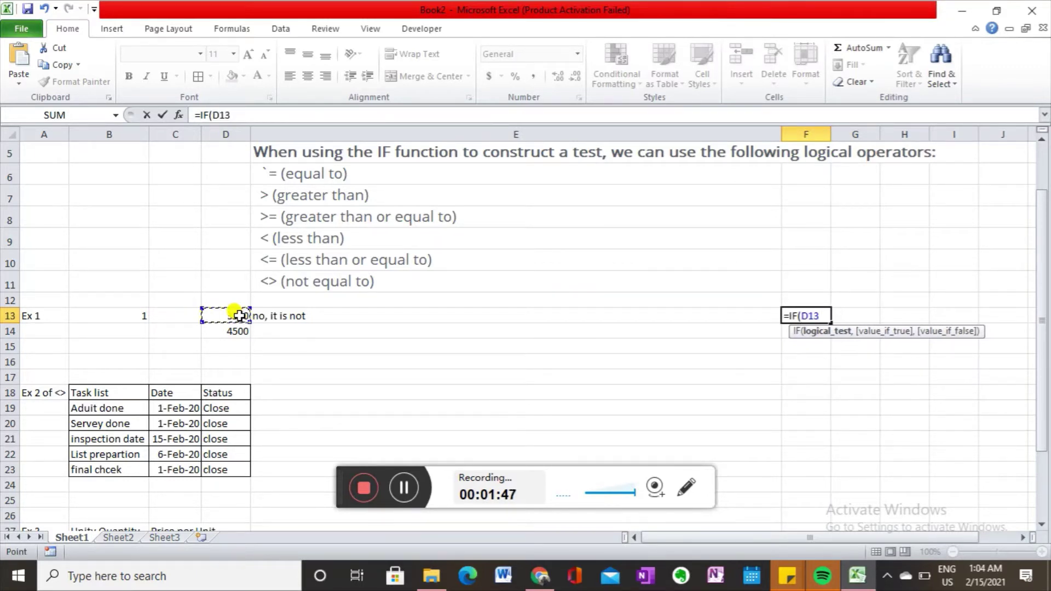
type("<")
key("BackSpace")
type(">")
left_click(235, 328)
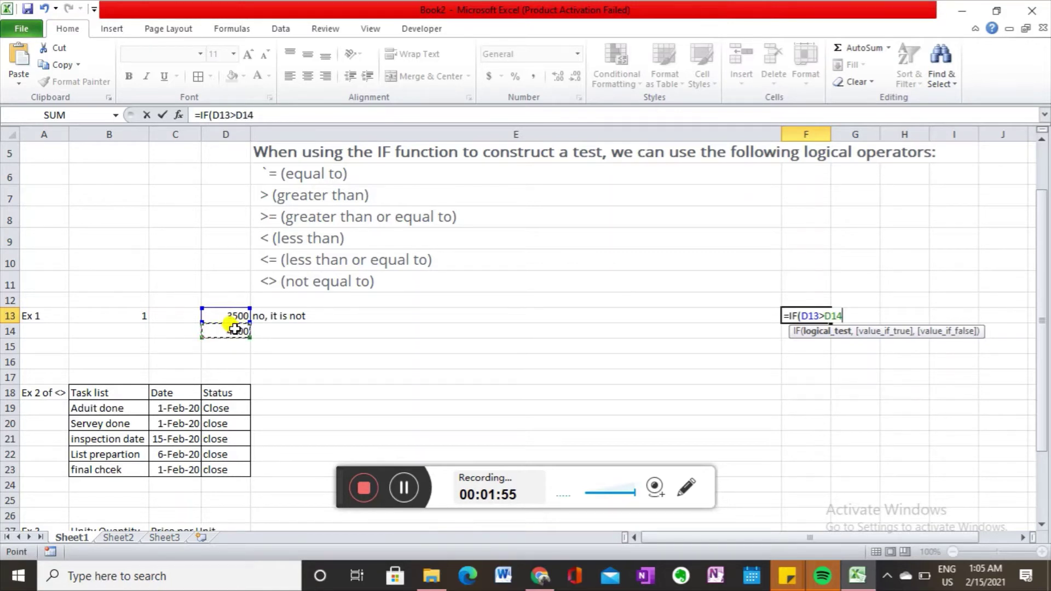
type(",")
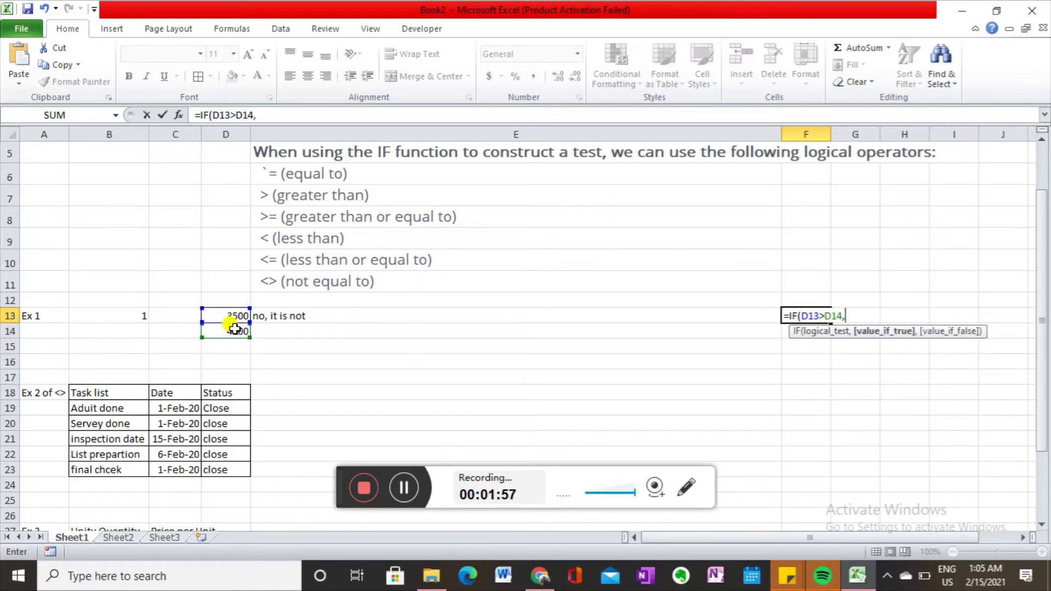
type("it, is")
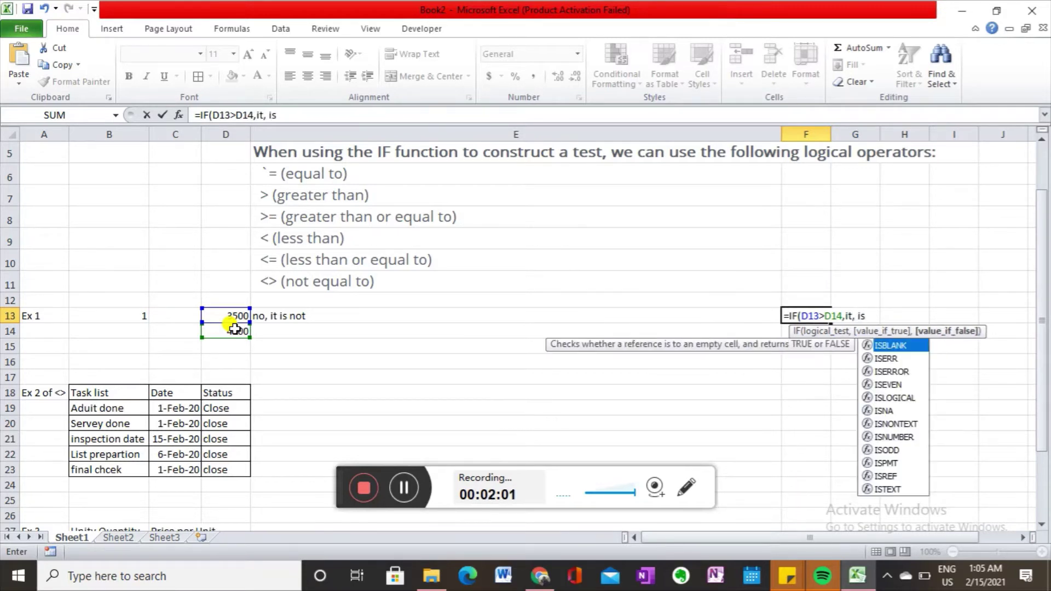
key("BackSpace")
key("BackSpace")
key("BackSpace")
key("BackSpace")
key("BackSpace")
key("BackSpace")
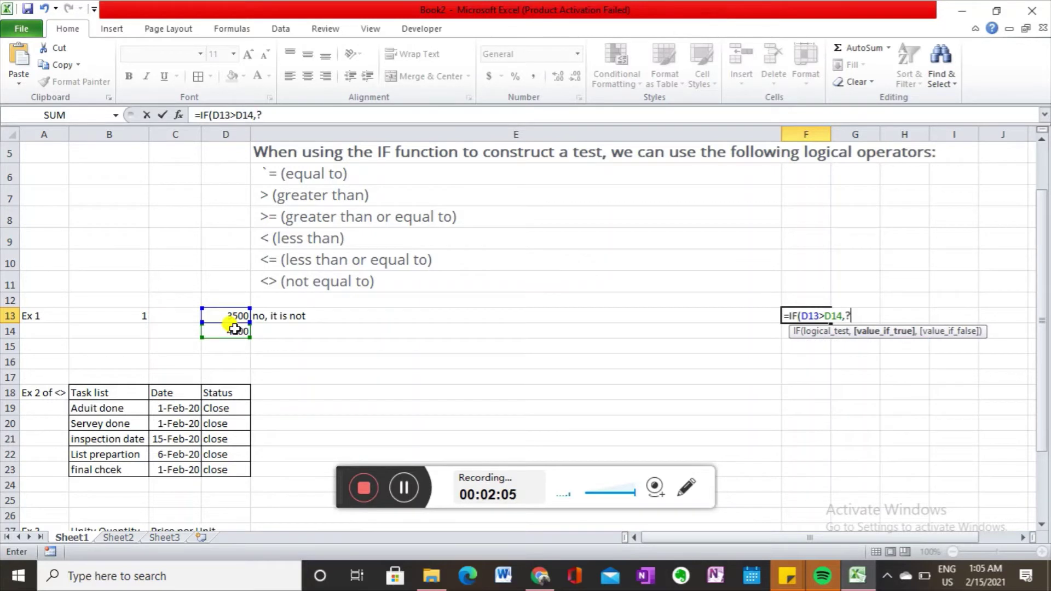
- Give the F13 formula "it, is" as its true result and No, is not" as its false result, and try to enter it
type("\"it, is\"")
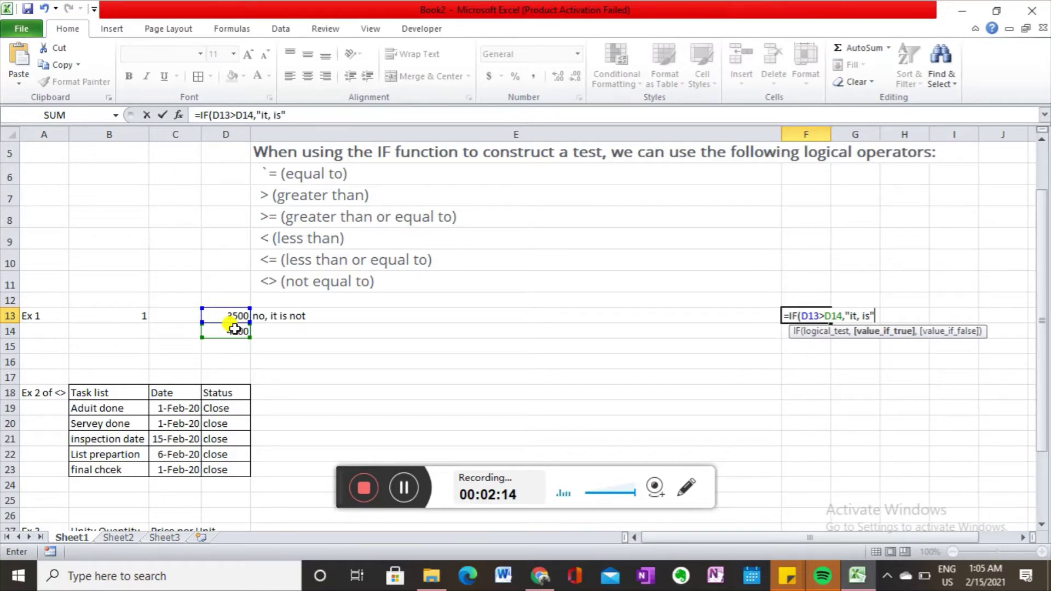
type(",")
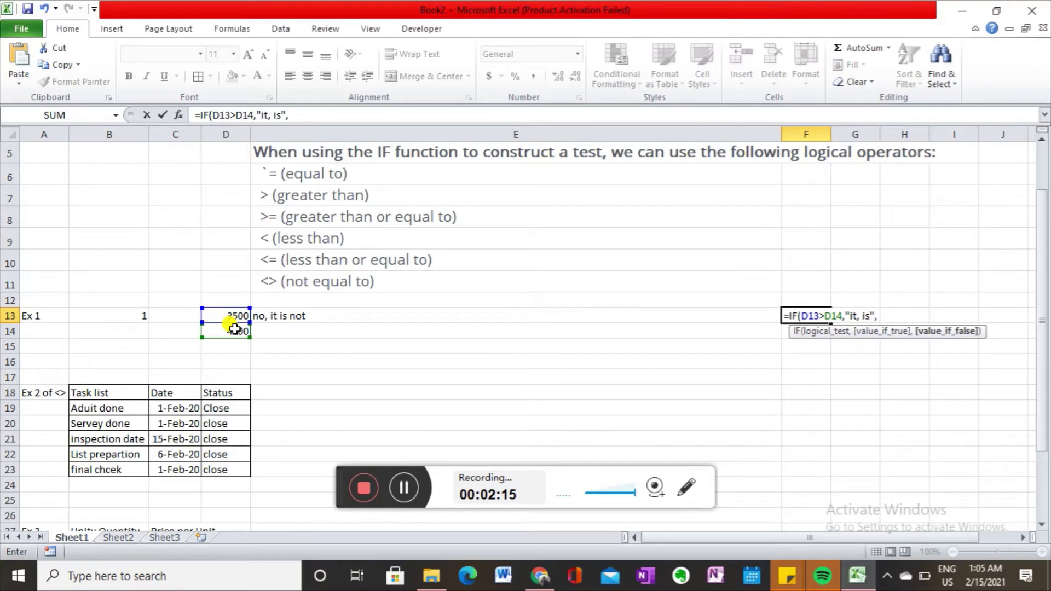
type("No")
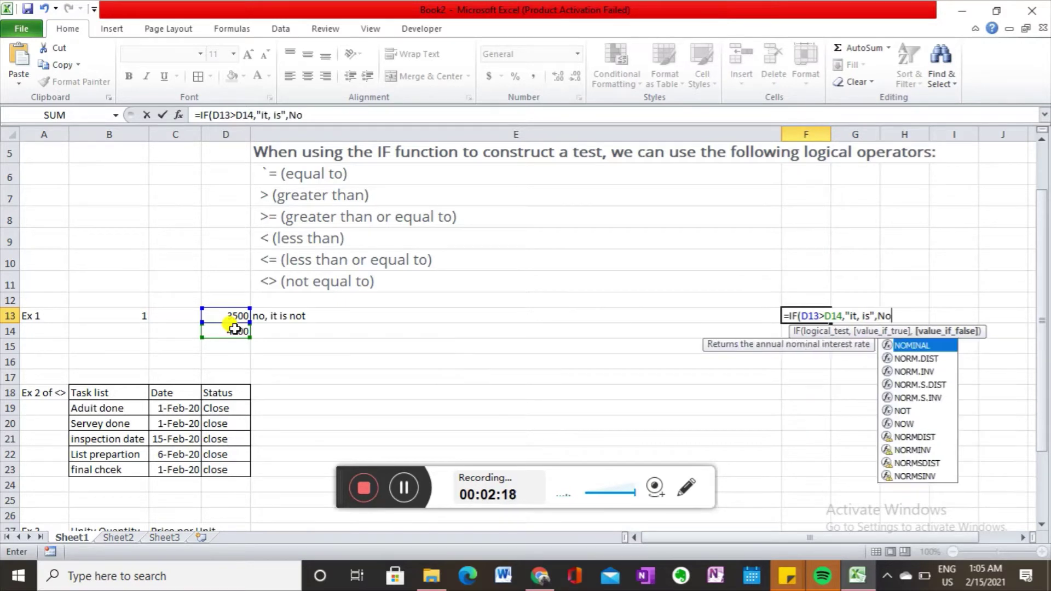
type(",")
type(" is nno")
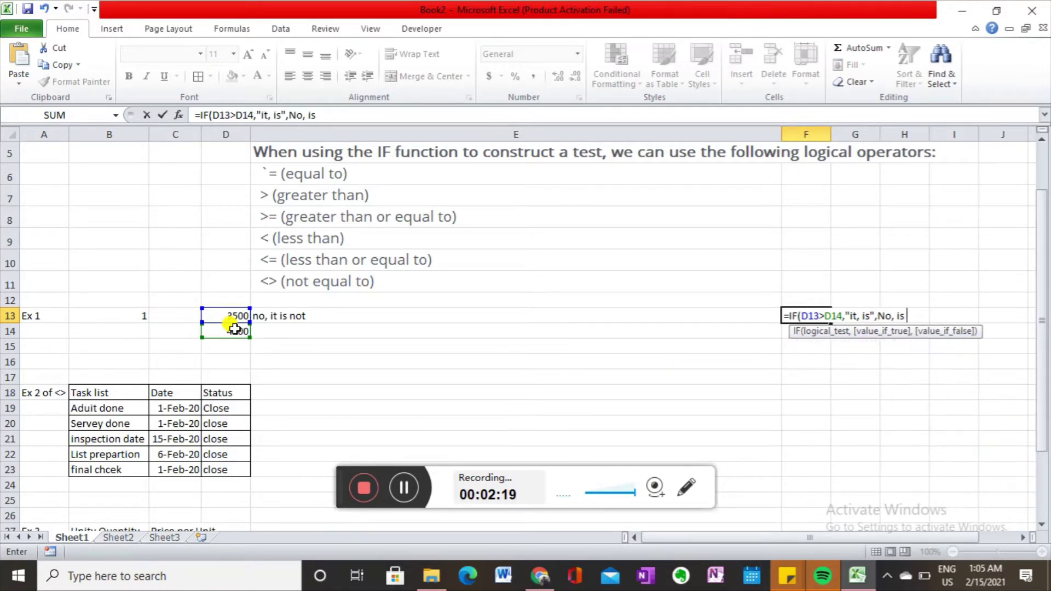
key("BackSpace")
key("BackSpace")
type("ot")
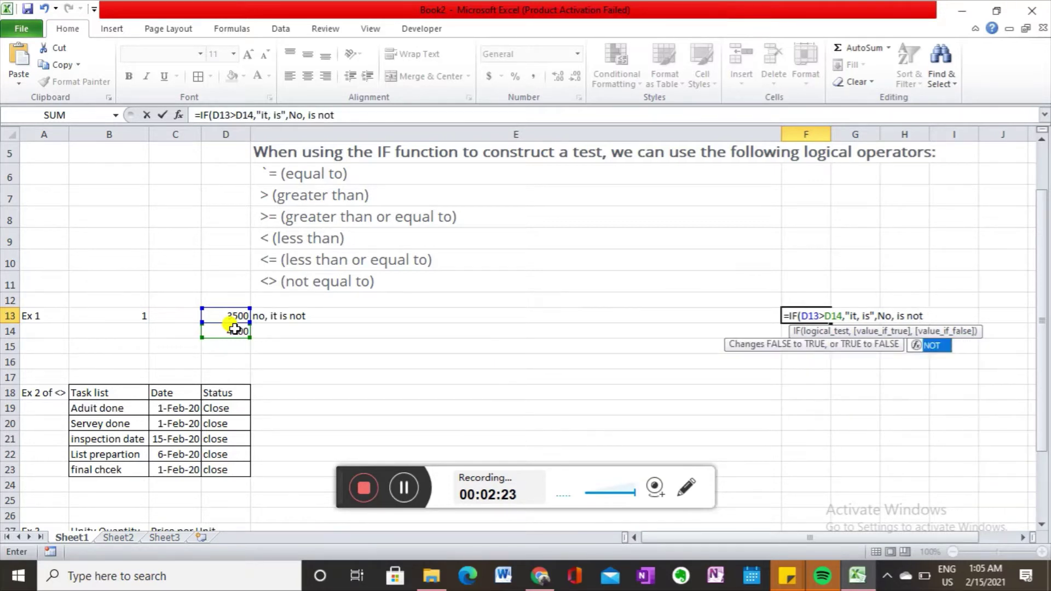
type("\"")
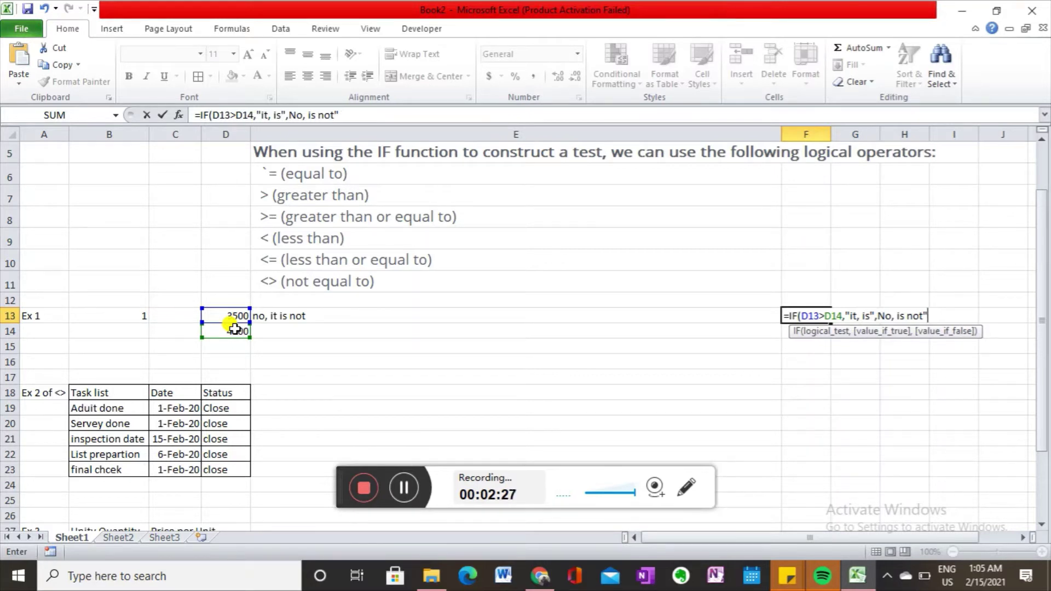
type(")")
key("Return")
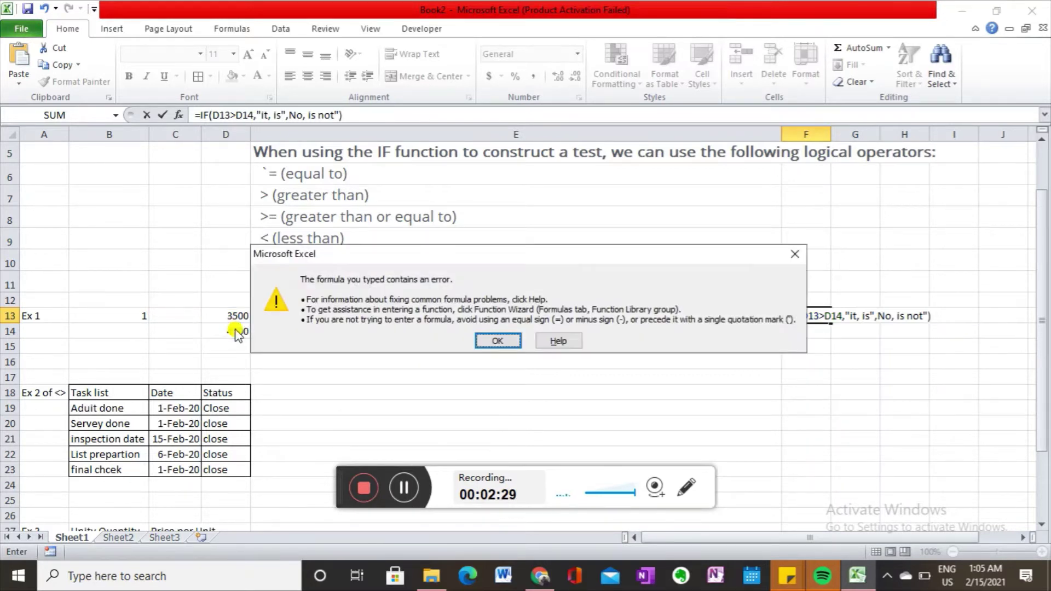
key("Return")
- Add the missing opening quotation mark so the false result in F13's formula reads "No, is not", and enter the formula
key("Right")
key("Left")
key("Left")
key("Left")
key("Left")
key("Left")
key("Left")
key("Left")
key("Left")
key("Left")
key("Left")
key("Left")
key("Left")
key("Left")
key("Left")
key("Left")
key("Left")
key("Left")
key("Left")
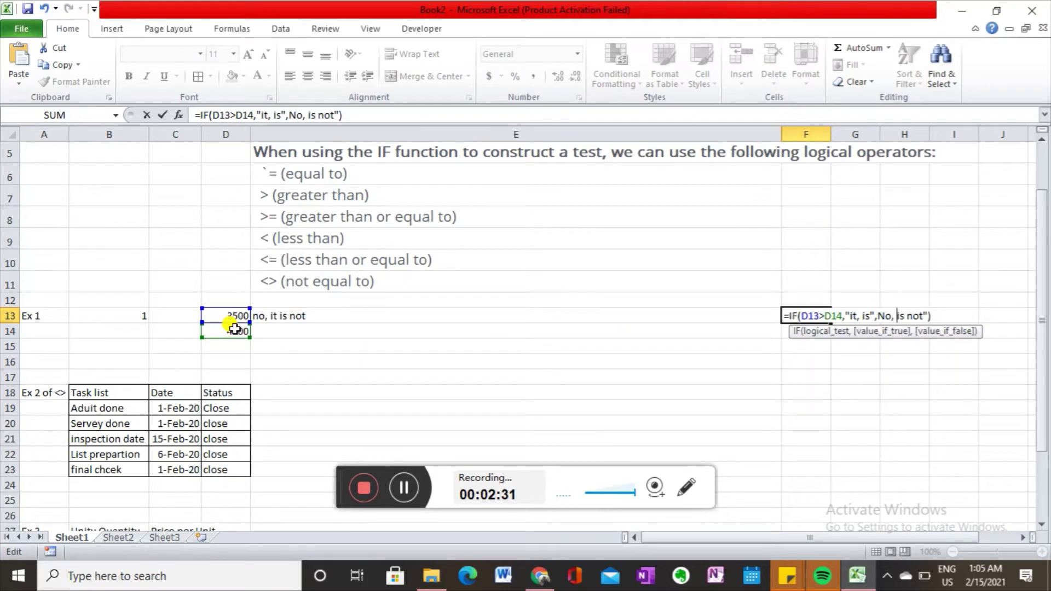
key("Left")
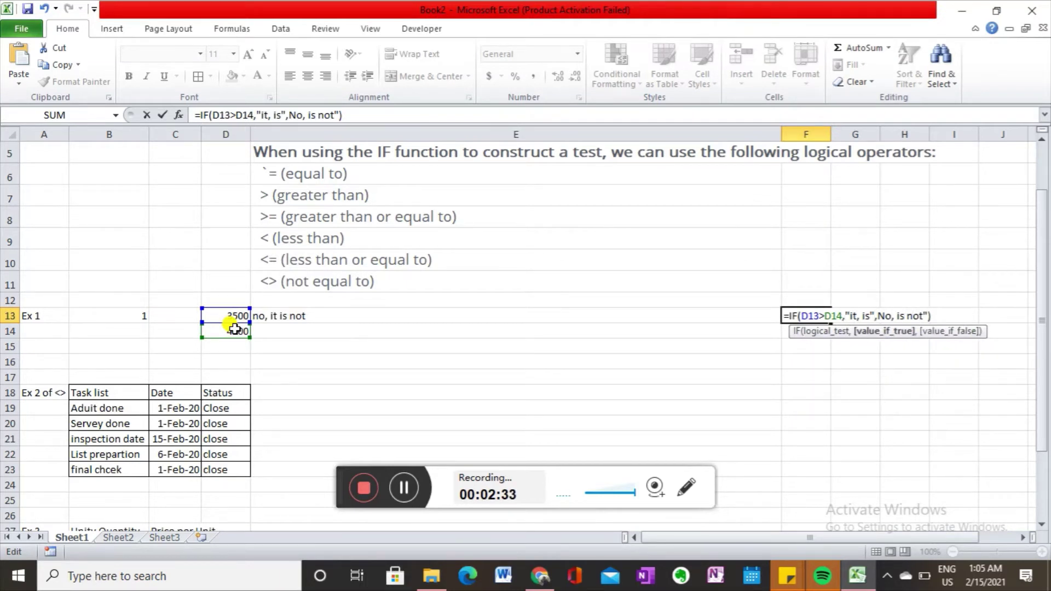
key("Right")
key("Right")
key("Right")
key("Right")
key("Right")
key("Right")
key("Right")
key("Right")
key("Right")
type("\"")
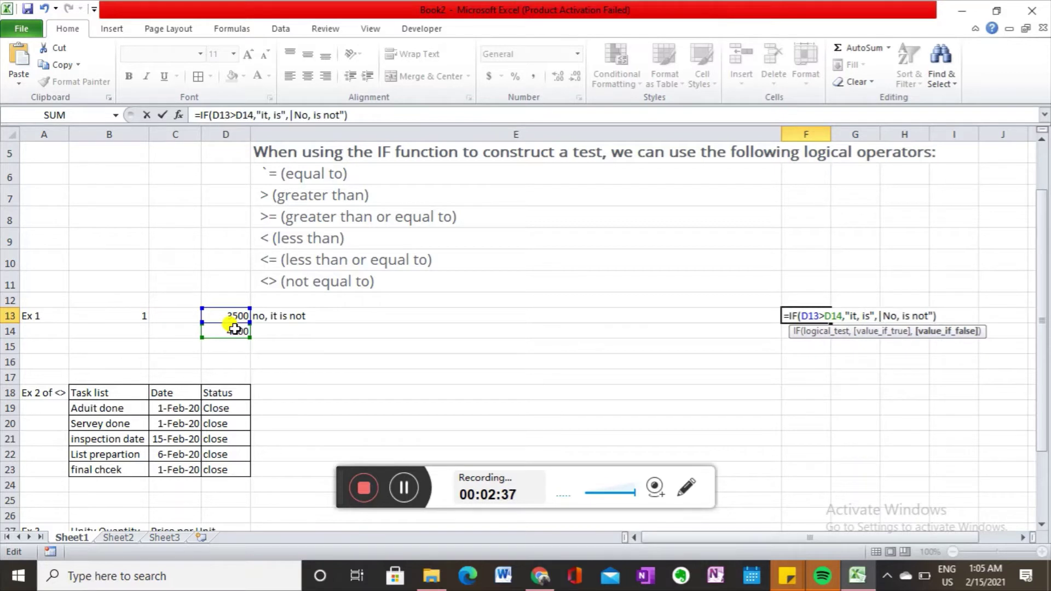
key("BackSpace")
type("\"")
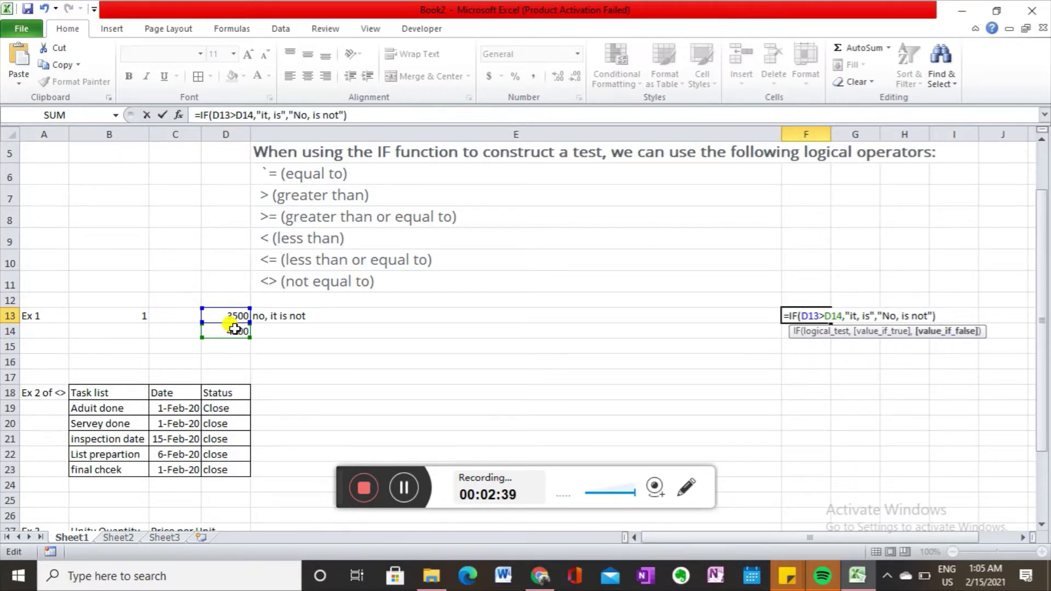
key("Return")
key("Up")
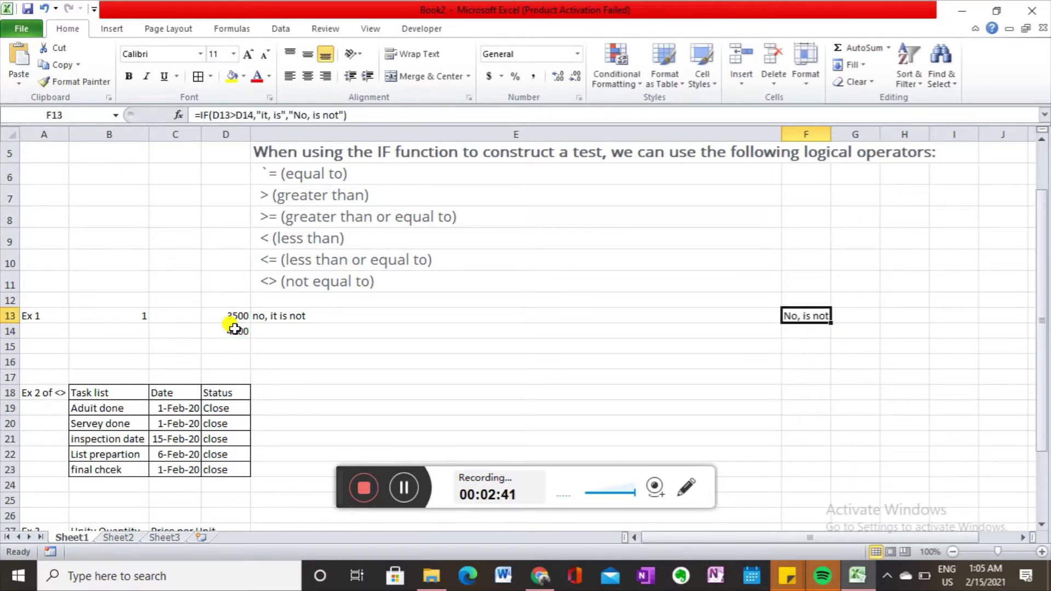
- Set D13 to 6000 and check the IF results in E13 and F13 against D14
key("Left")
key("Left")
key("Left")
key("Right")
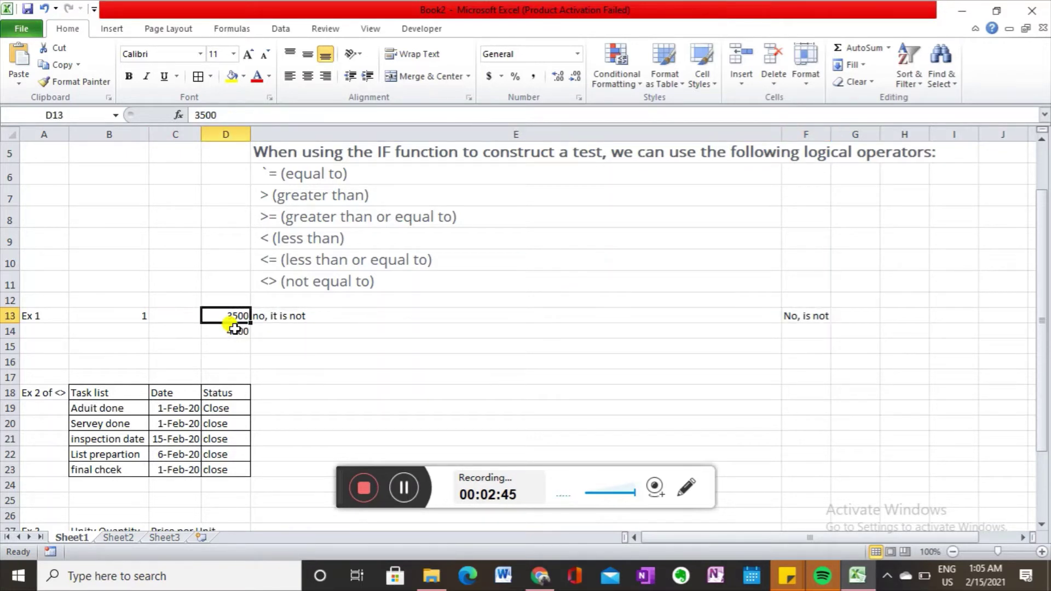
key("BackSpace")
type("6000")
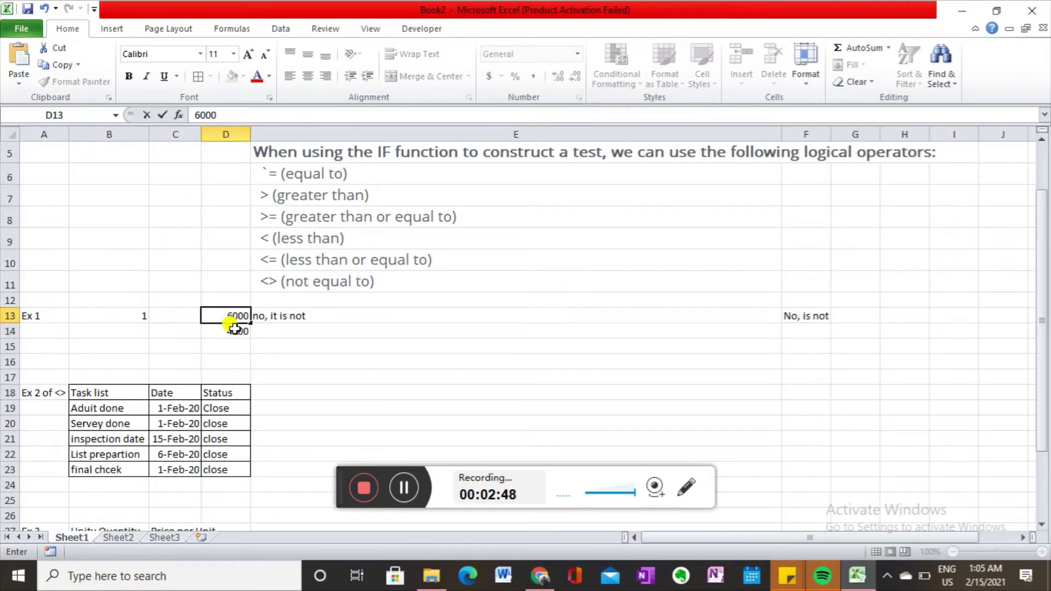
key("Return")
key("Up")
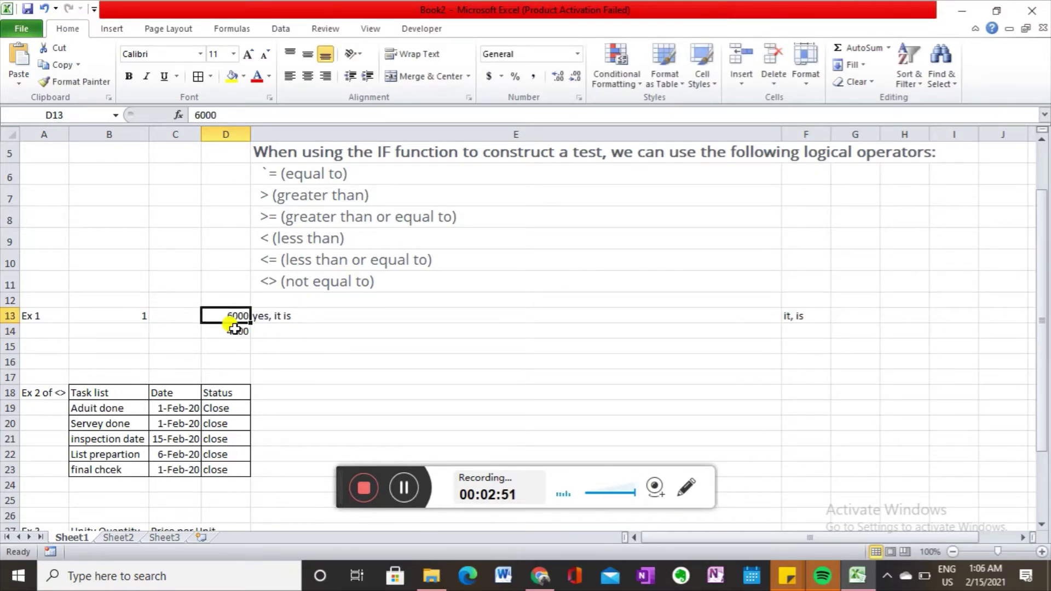
left_click(234, 329)
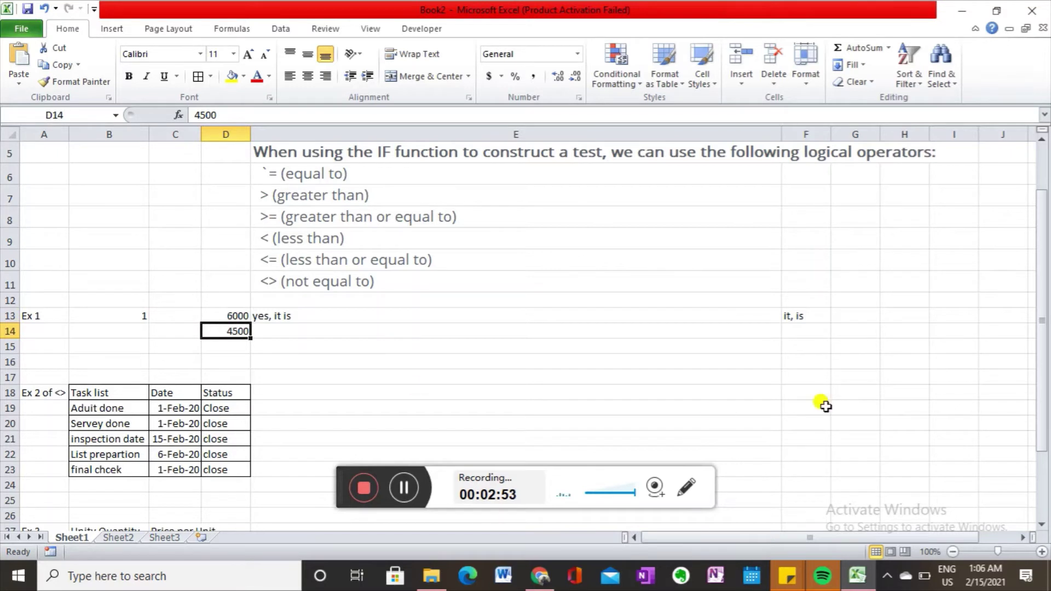
key("Up")
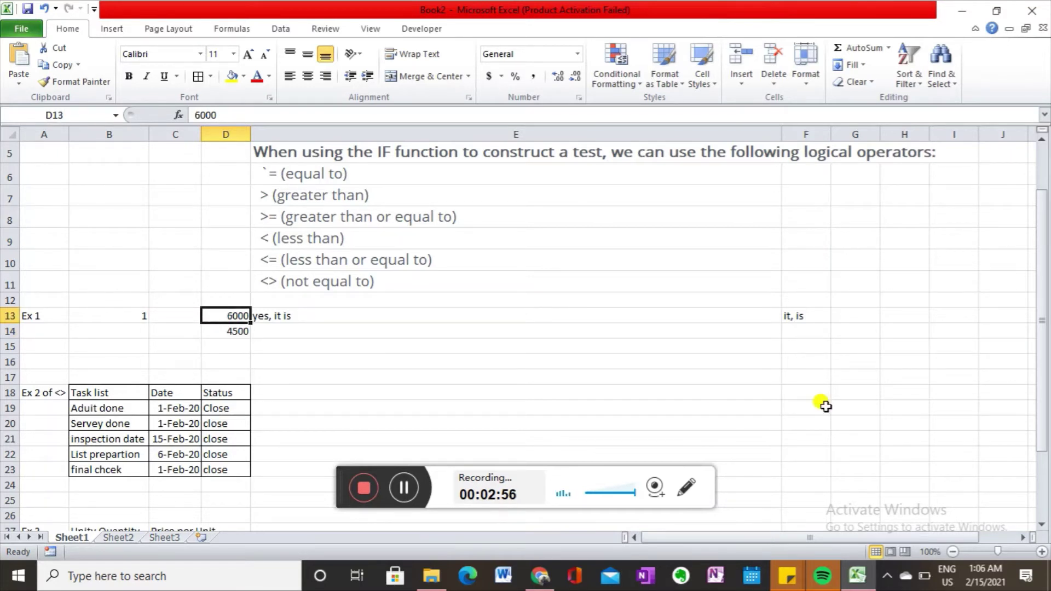
- Examine the existing IF formulas in the Status column of the Ex 2 table
key("Down")
key("Down")
key("Down")
key("Down")
key("Down")
key("Down")
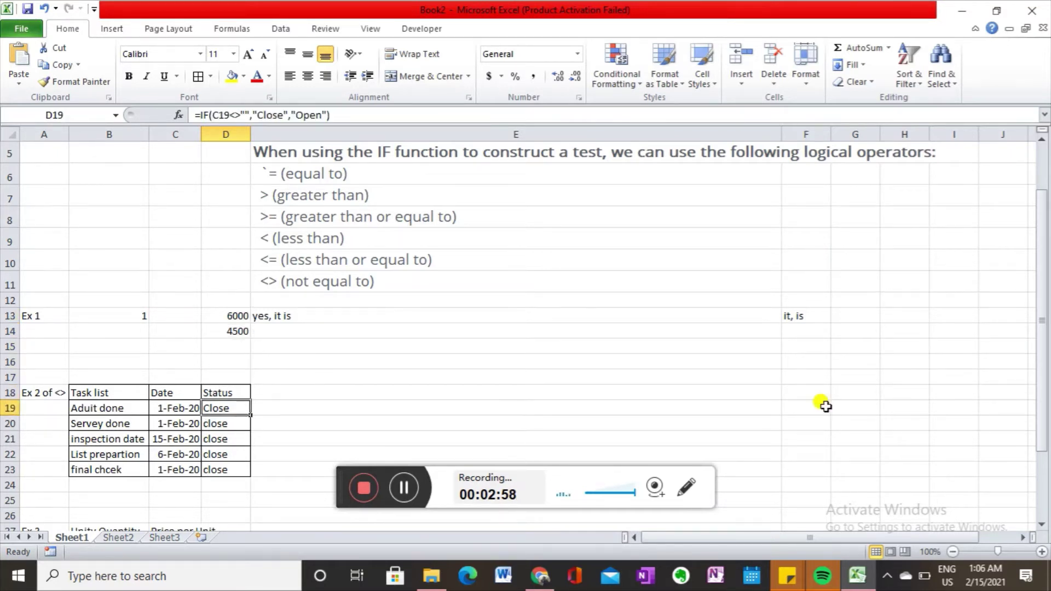
key("Down")
key("Down")
key("Down")
key("Down")
key("Down")
key("Up")
key("Up")
key("Up")
key("Up")
key("Up")
key("Up")
key("Down")
key("Down")
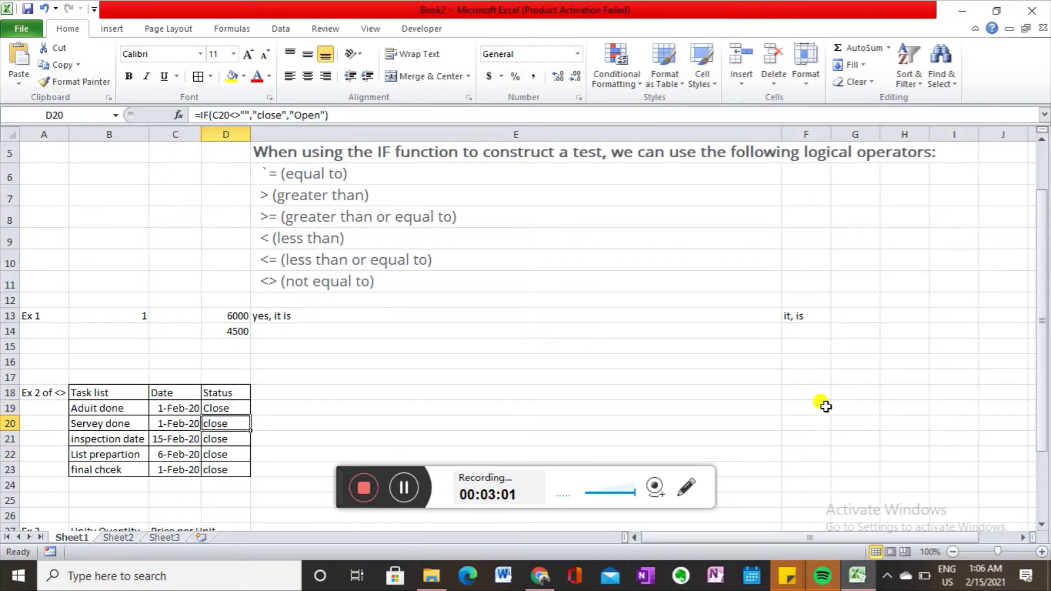
- Review the Ex 2 table's headings and the entries in its Task list column
key("Up")
key("Left")
key("Left")
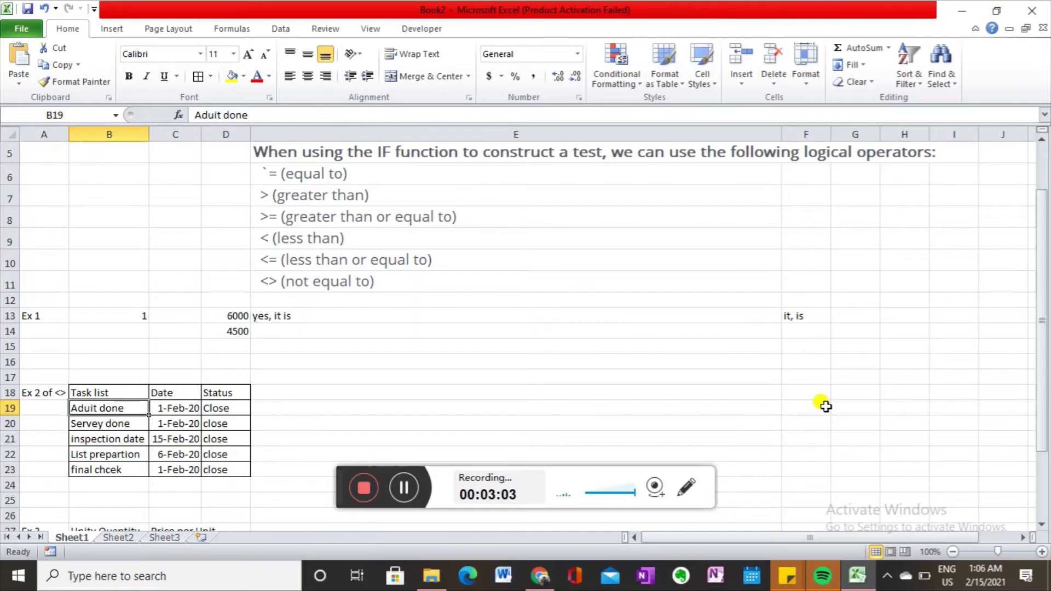
key("Up")
key("Right")
key("Left")
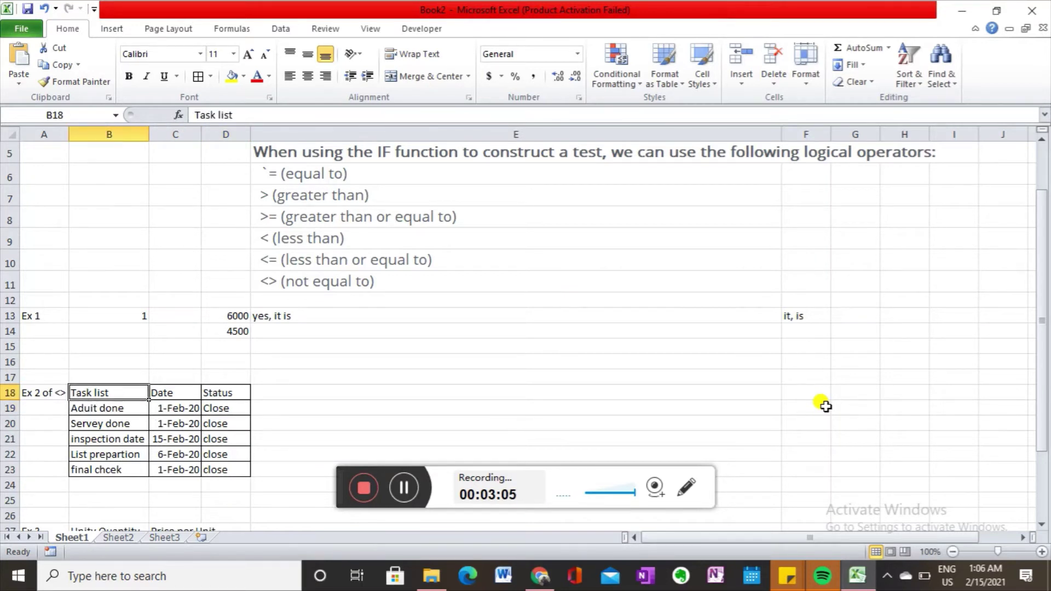
key("Down")
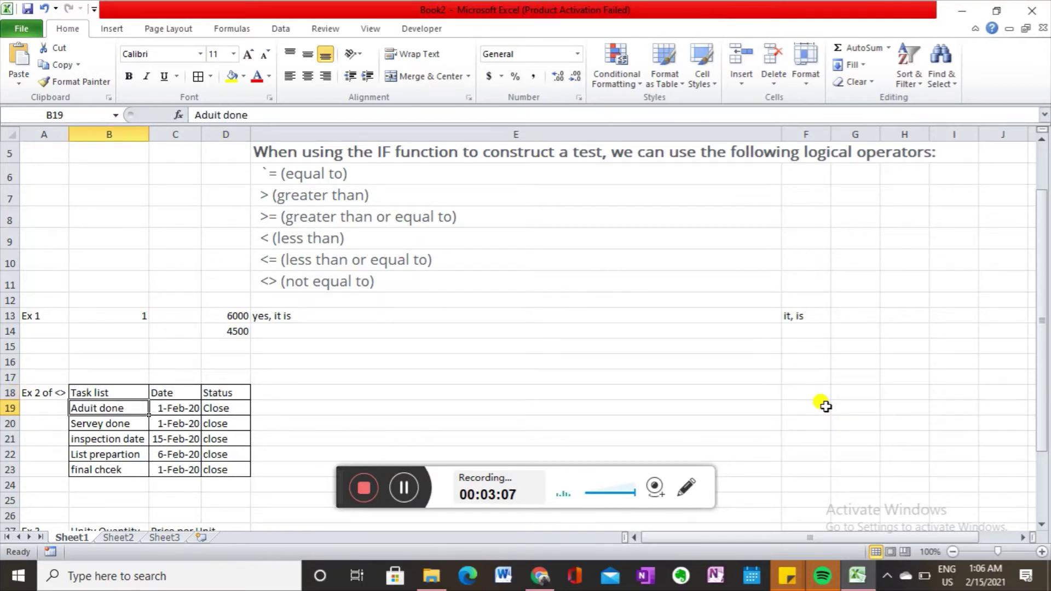
key("Down")
key("Down")
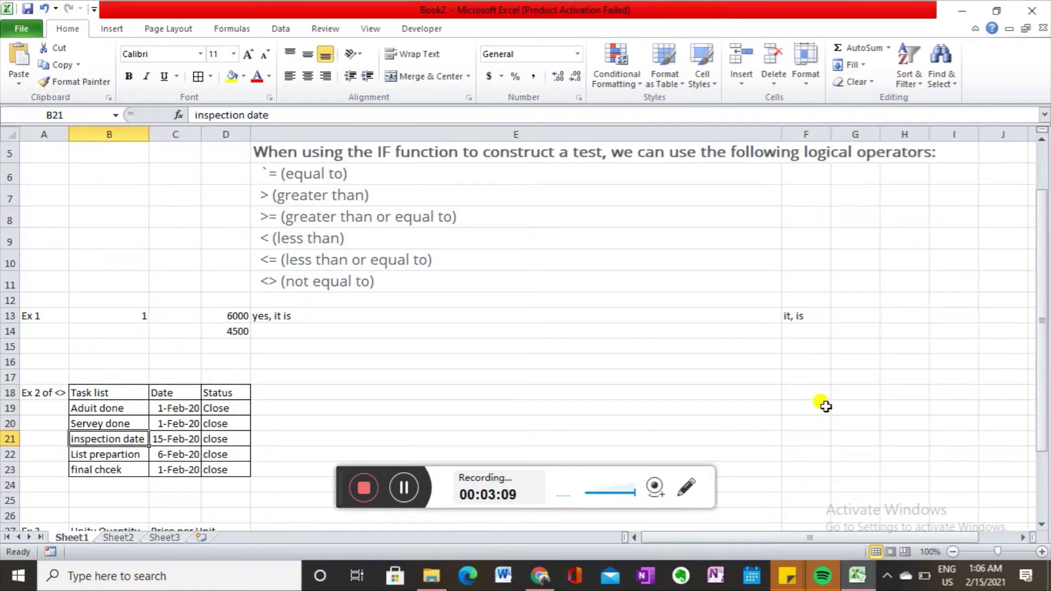
key("Down")
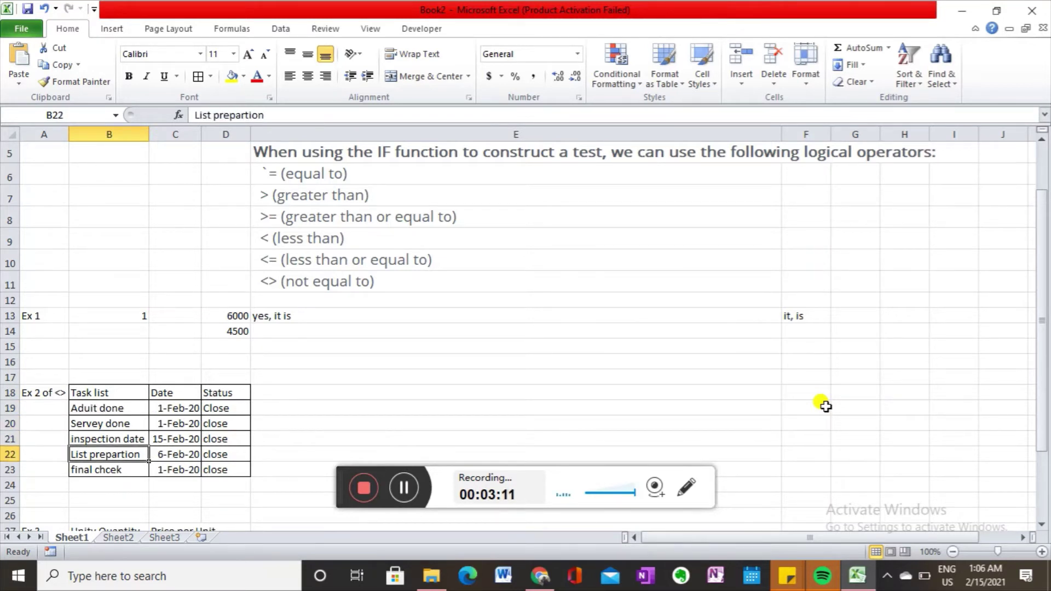
- Capitalize the first letter of the task in B23 so it starts with "Final"
key("Down")
key("F2")
key("Left")
key("Left")
key("Left")
key("Left")
key("Left")
key("Left")
key("Left")
key("Left")
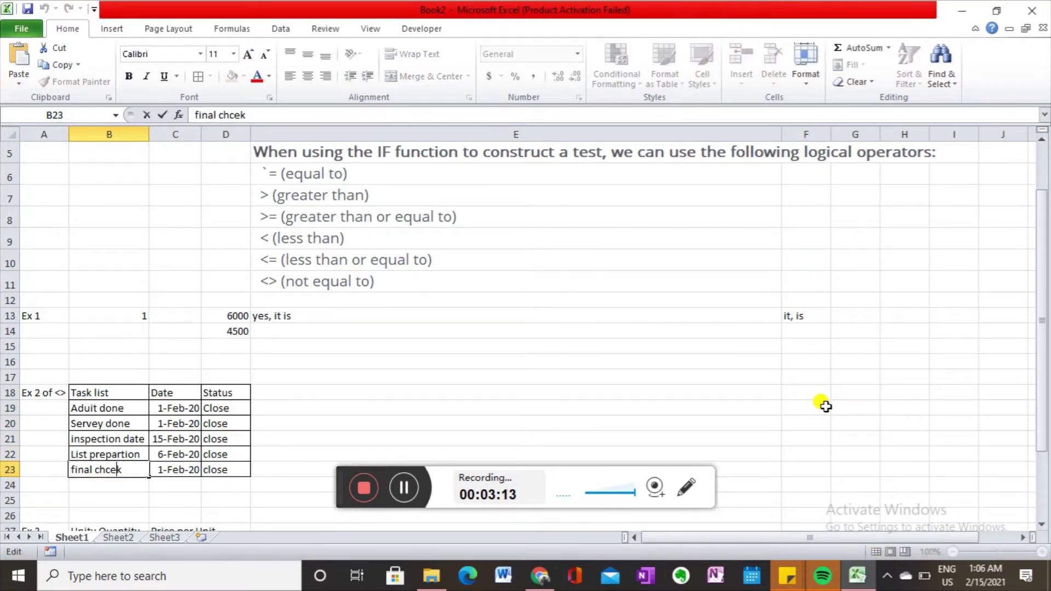
key("BackSpace")
type("F")
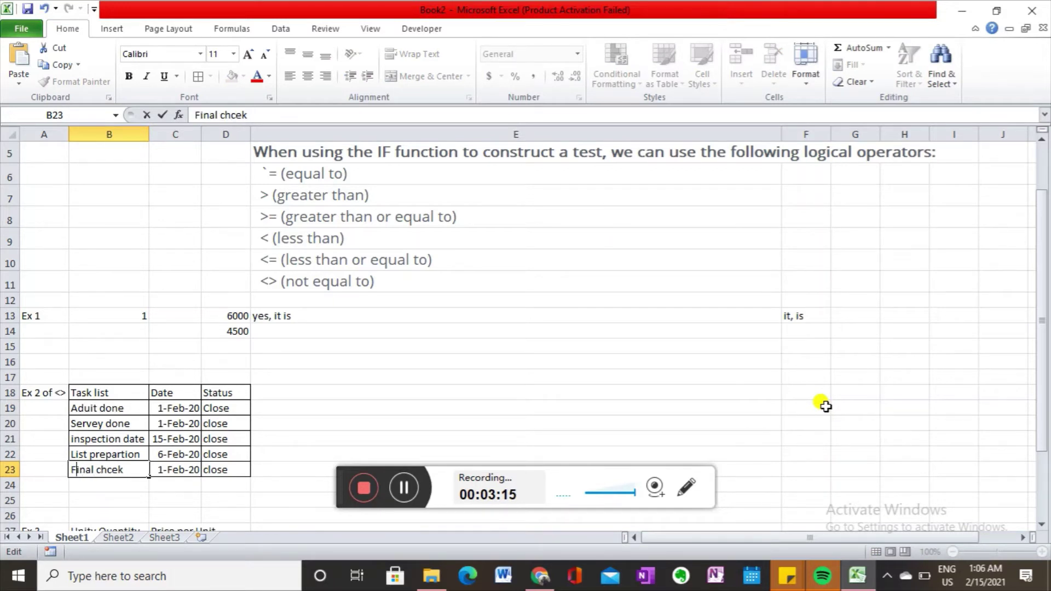
key("Return")
- Clear the existing status formulas from D19:D23
key("Up")
key("Up")
key("Up")
key("Up")
key("Up")
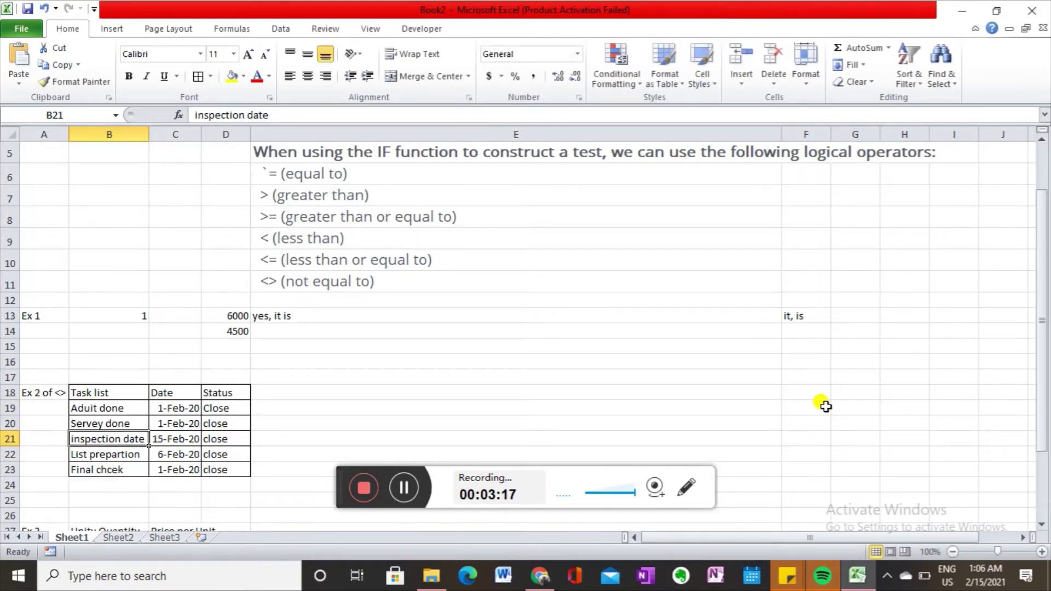
key("Right")
key("Right")
key("ctrl+shift+Down")
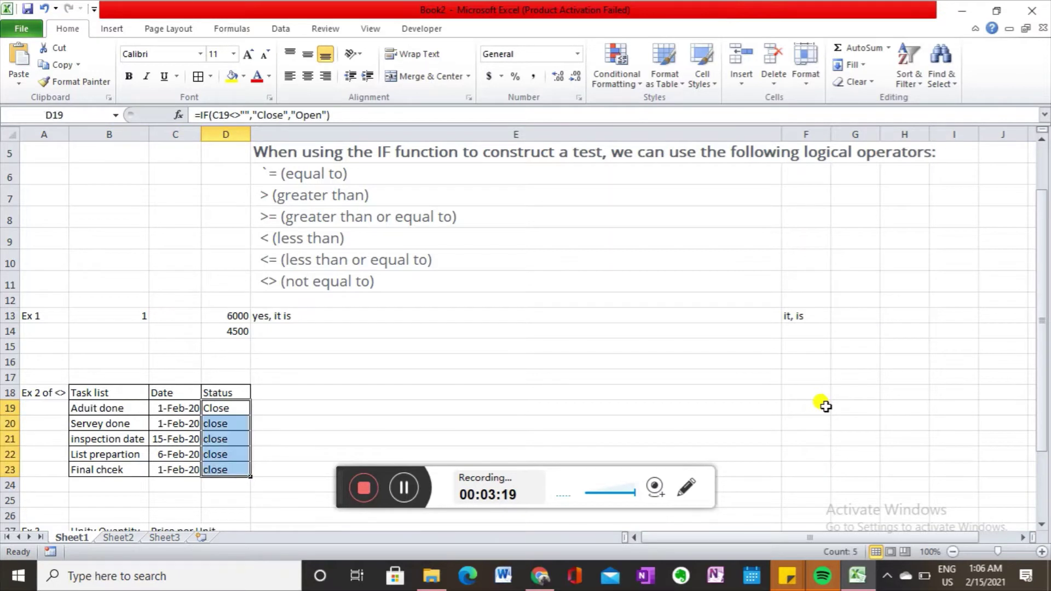
key("Delete")
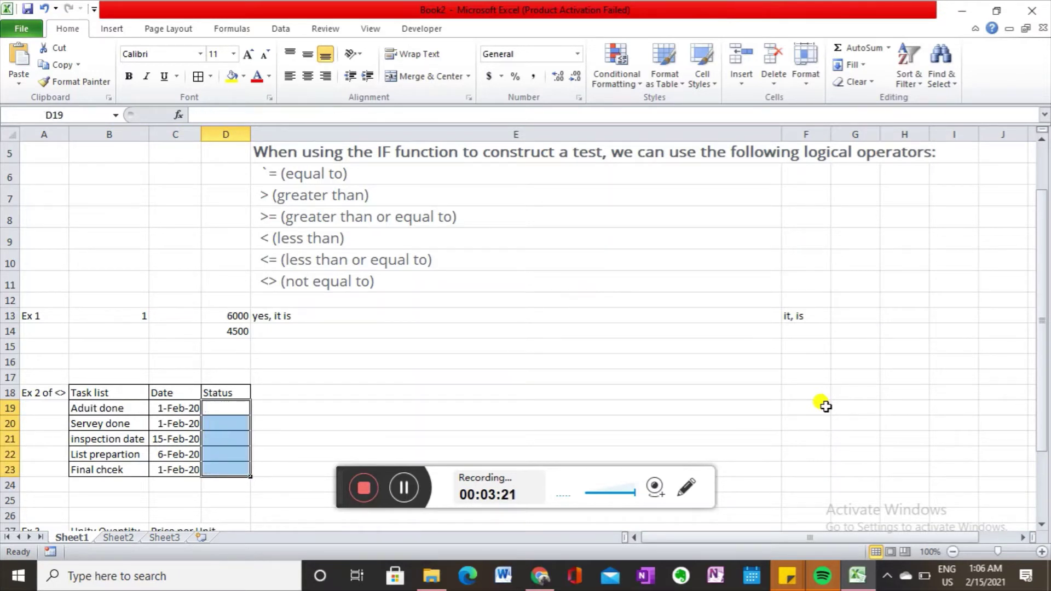
- Delete the date for the inspection date task in C21 and look over the Date column
key("Up")
key("Down")
key("Left")
key("Right")
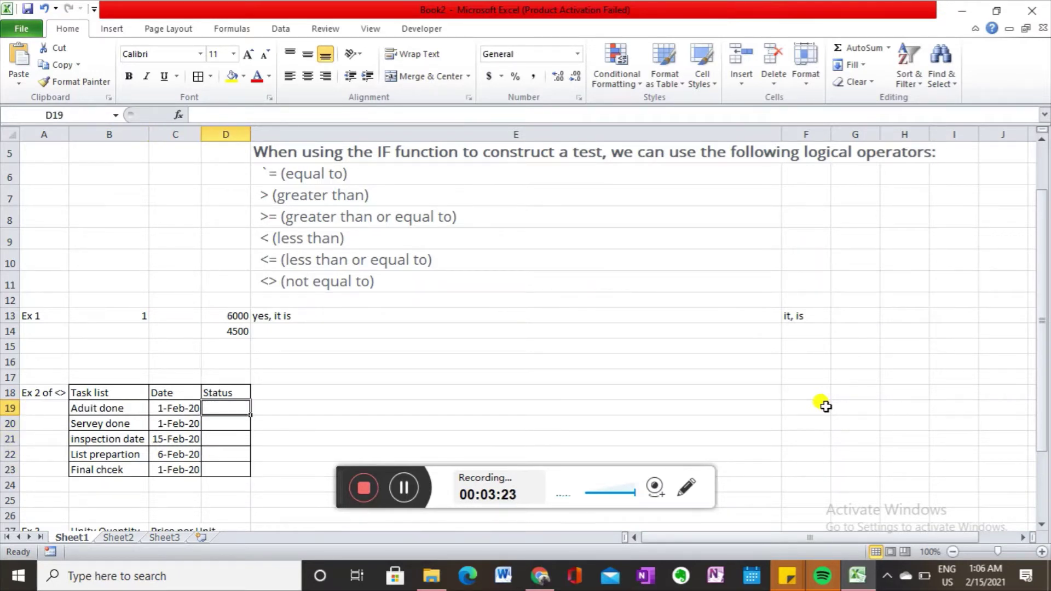
key("Left")
key("Down")
key("Down")
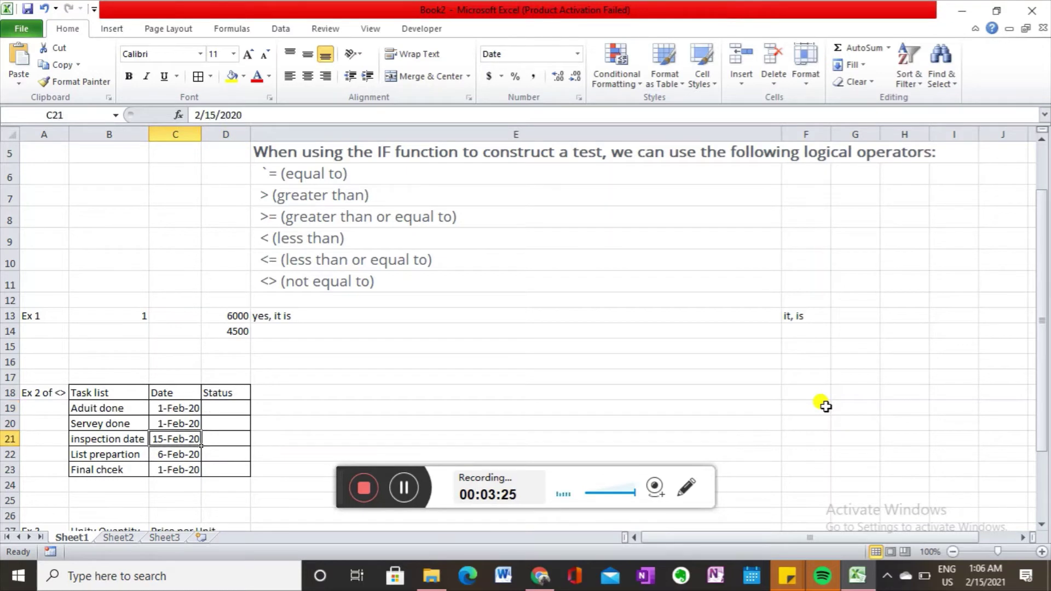
key("Up")
key("Up")
key("Delete")
key("Up")
key("Up")
key("Up")
key("Down")
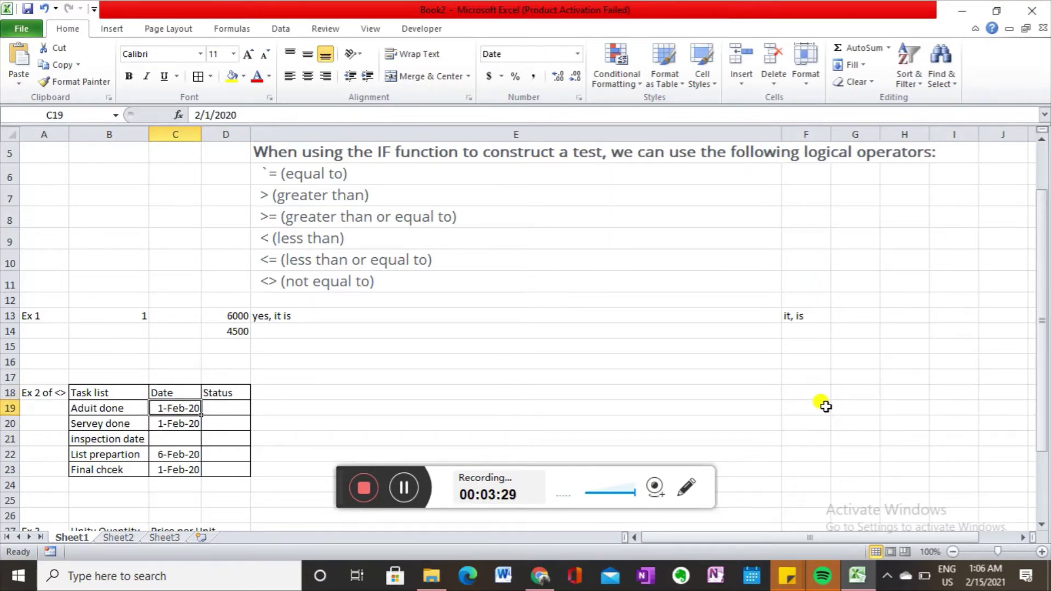
key("Down")
key("Down")
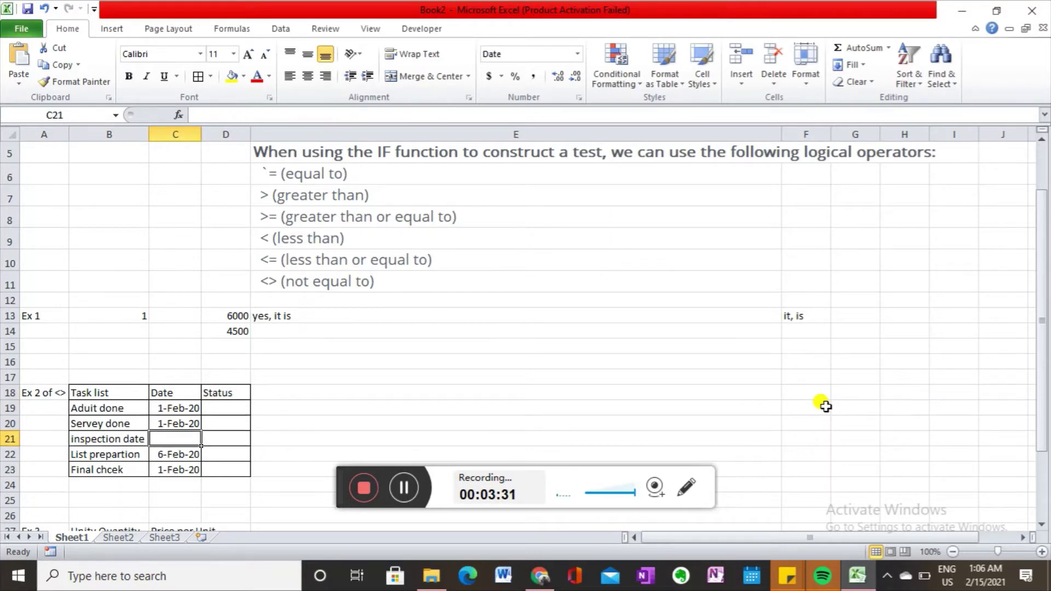
- Start an IF formula in D19 with the logical test C19<>""
key("Up")
key("Up")
key("Right")
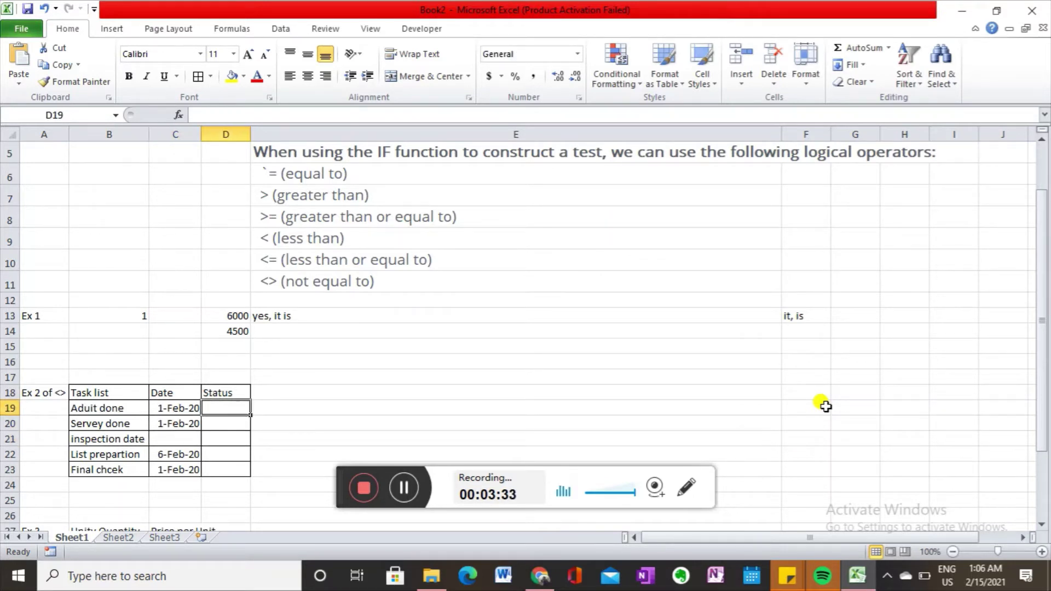
key("Left")
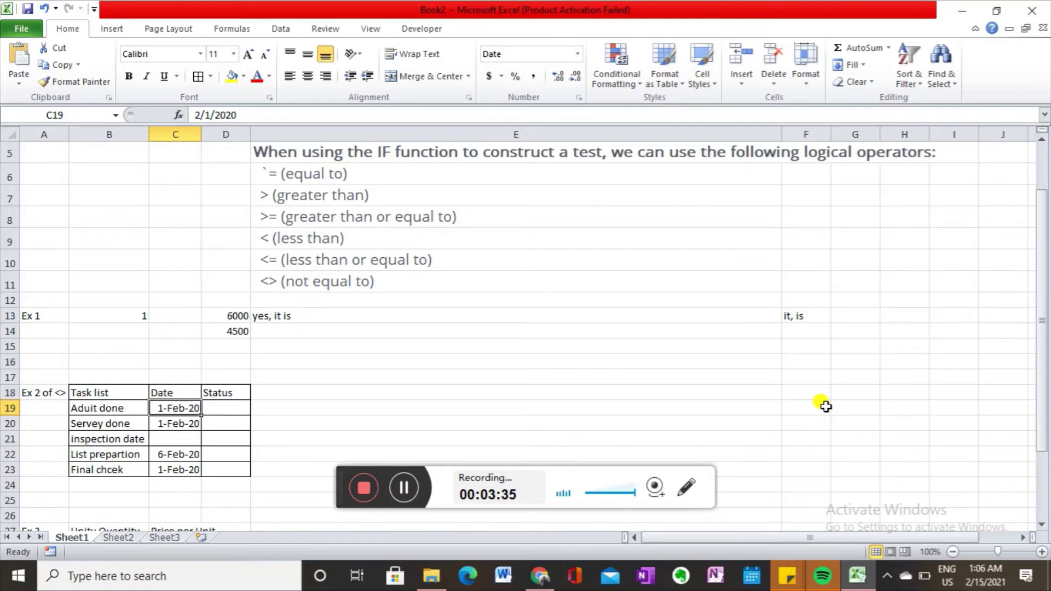
key("Down")
key("Up")
key("Right")
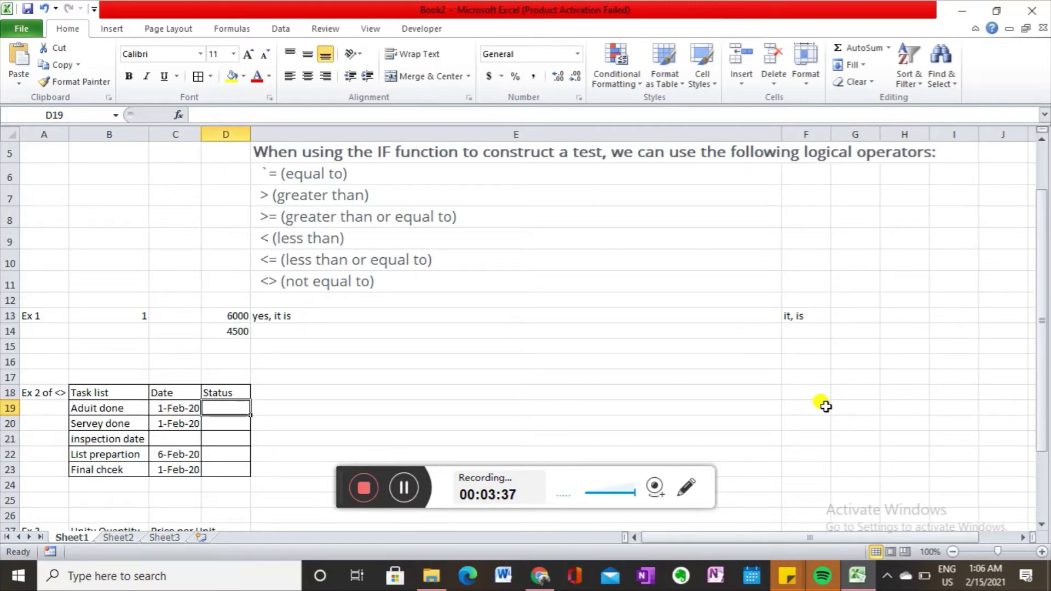
type("=")
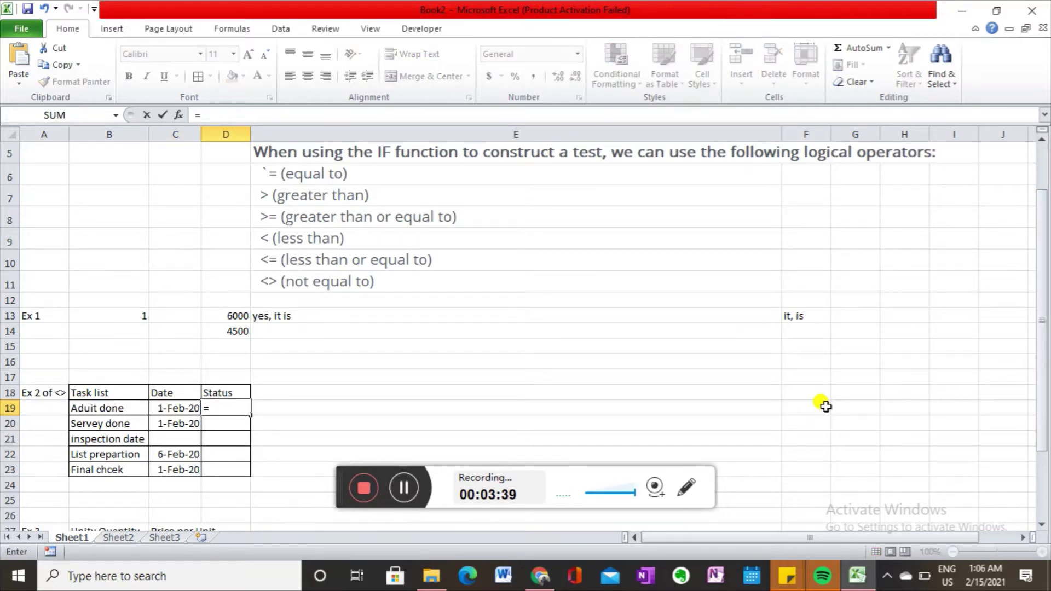
type("if")
key("Tab")
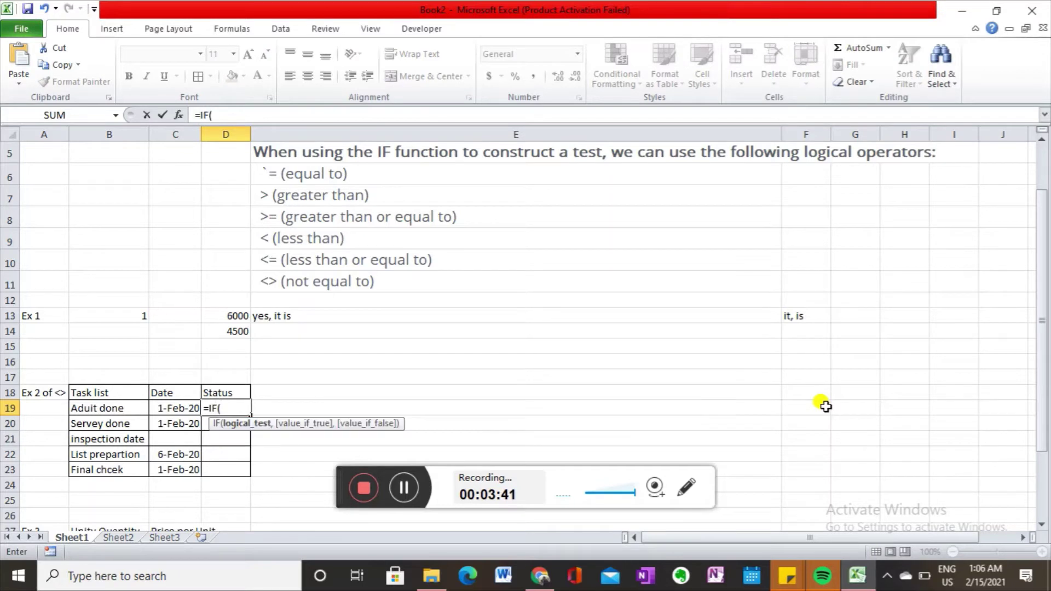
key("Left")
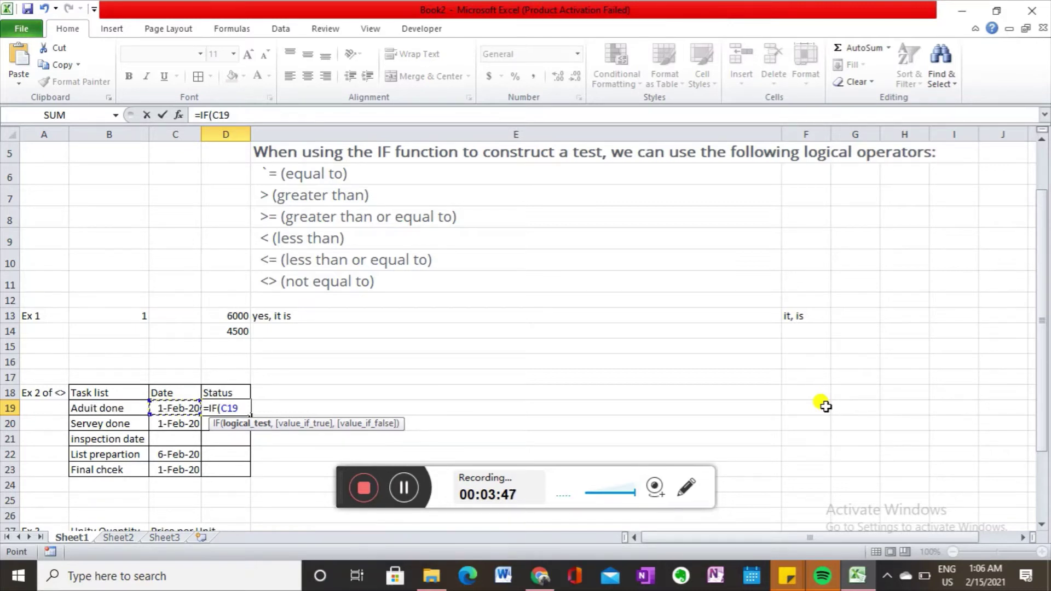
type("<>")
key("BackSpace")
key("BackSpace")
type("<>")
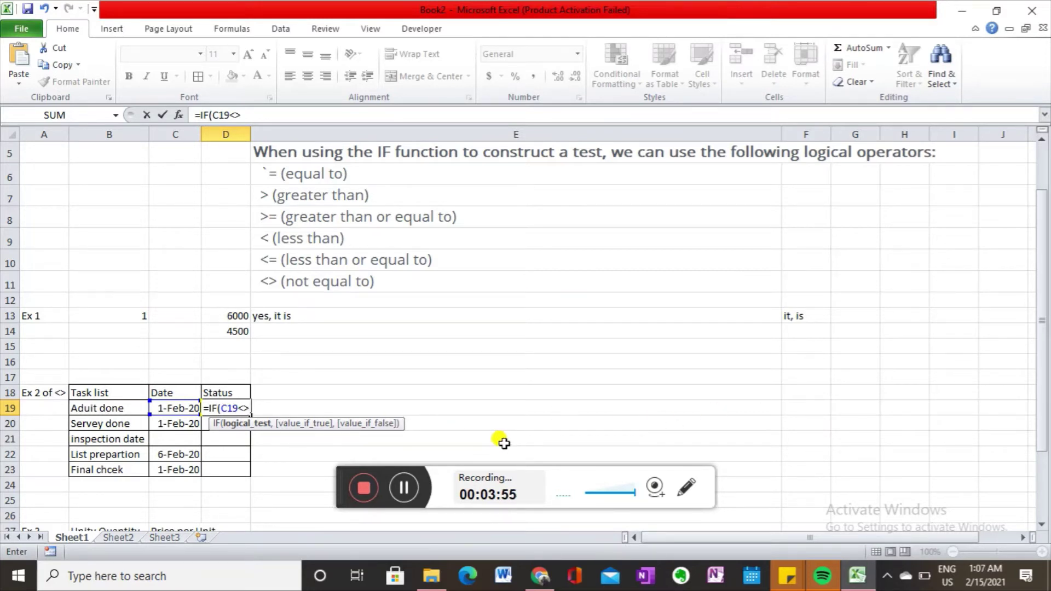
type("\"\",")
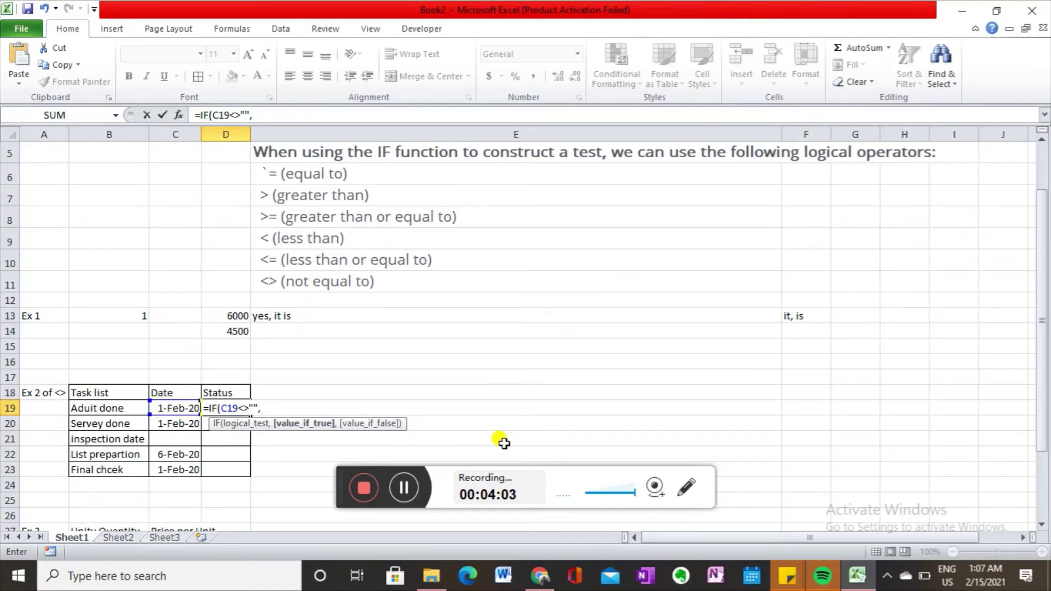
- Give the D19 formula "Open" as its true result
type("O")
key("BackSpace")
type("open")
key("BackSpace")
key("BackSpace")
key("BackSpace")
key("BackSpace")
type("Open\"")
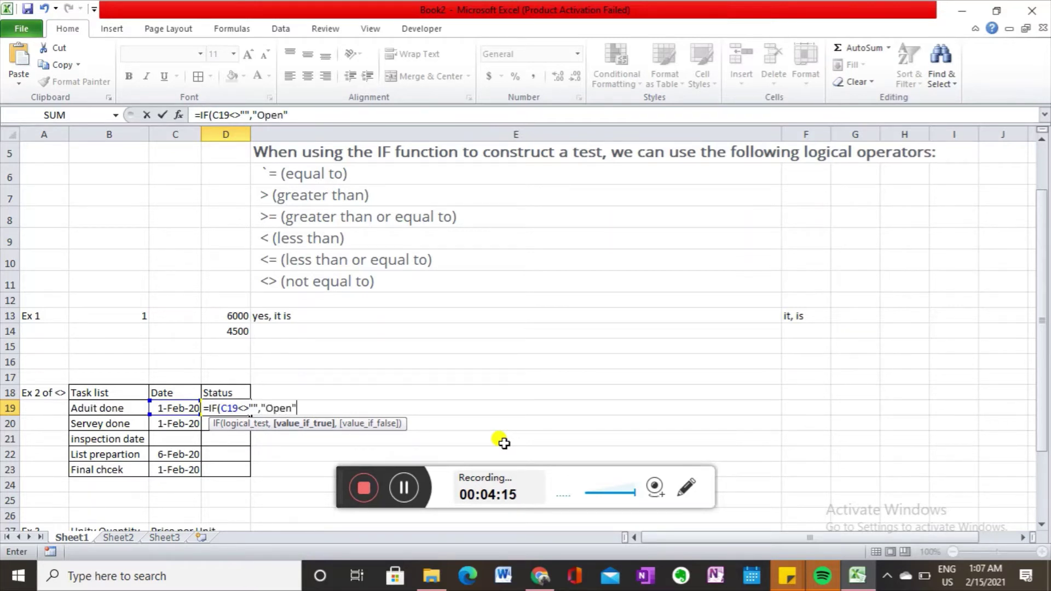
- Finish the D19 formula with "close" as its false result and enter it
type(",Clos")
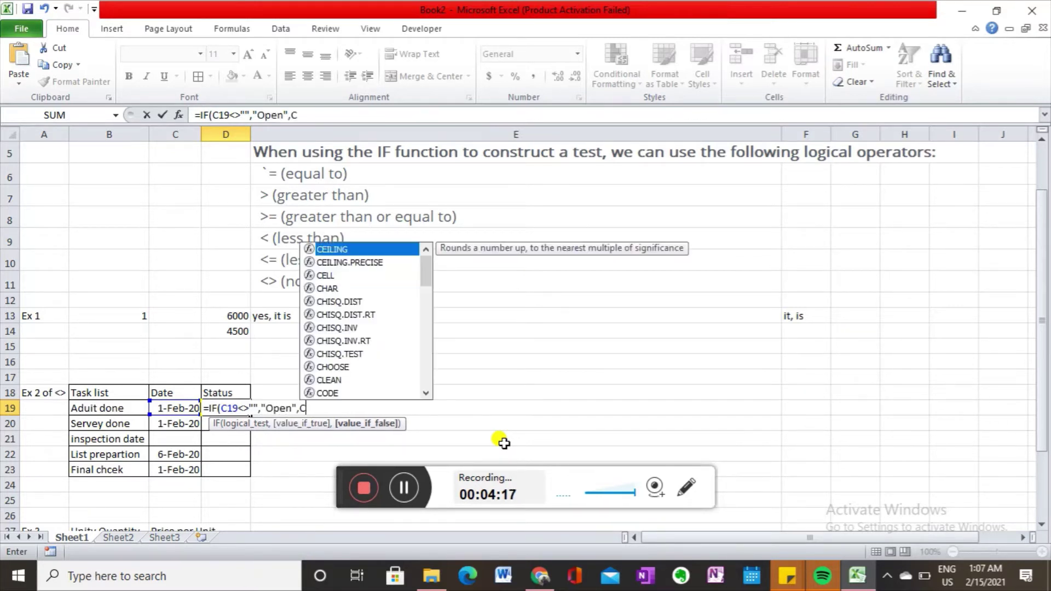
key("BackSpace")
key("BackSpace")
key("BackSpace")
key("BackSpace")
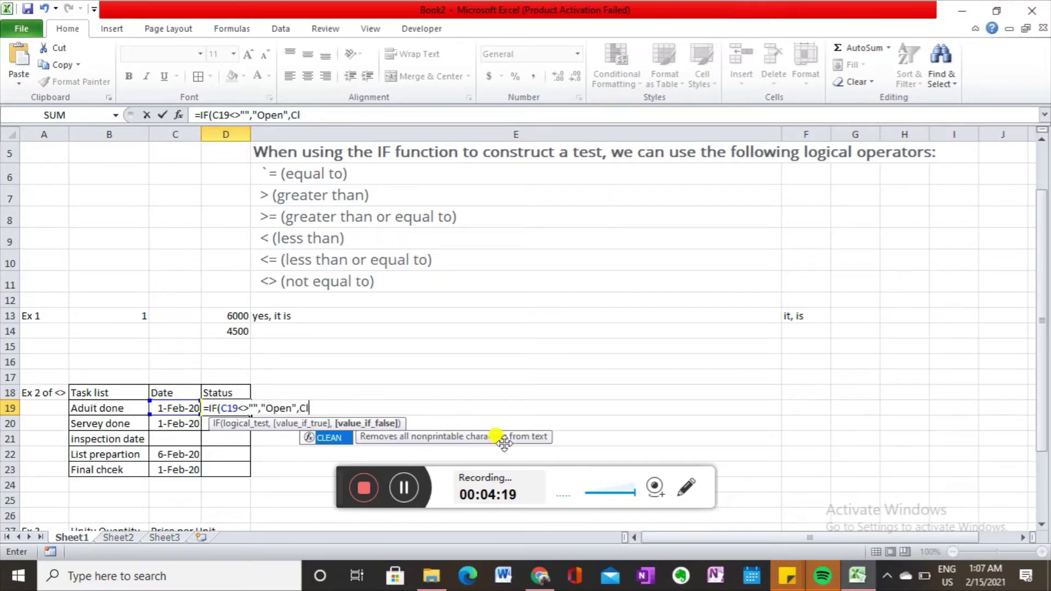
type("\"close")
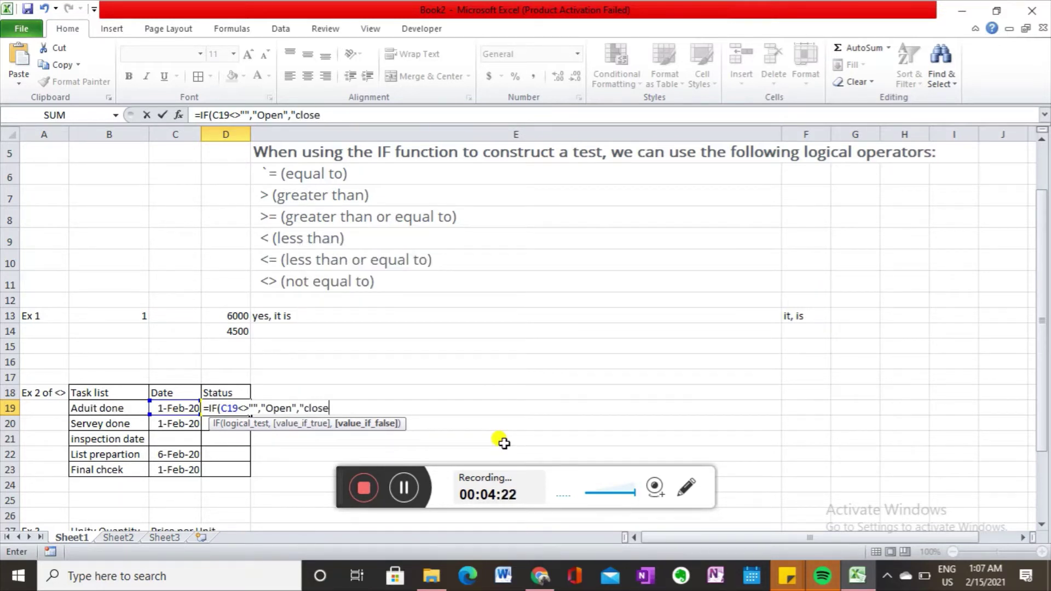
key("BackSpace")
type("e\")")
key("Return")
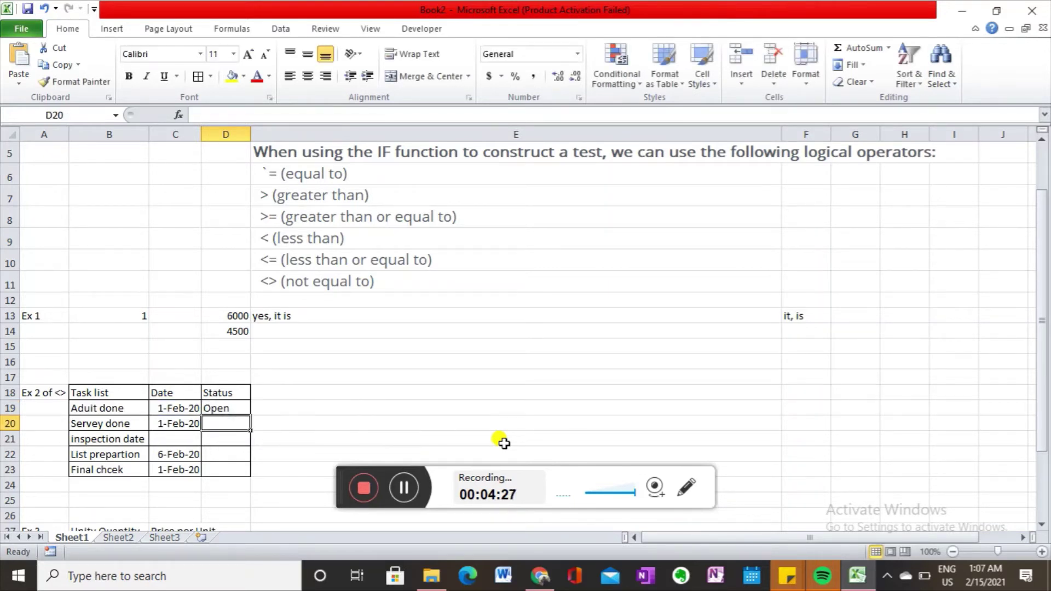
- Change the true result in the D19 formula to "Clsoe"
key("Up")
key("F2")
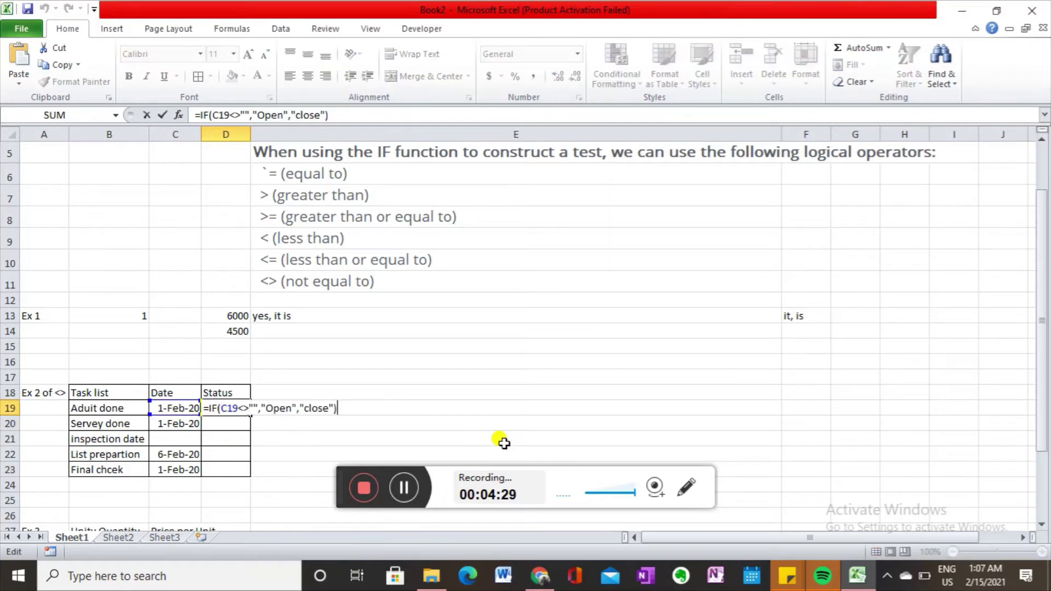
key("Left")
key("Left")
key("Left")
key("Left")
key("Left")
key("Left")
key("Left")
key("Left")
key("Left")
key("Left")
key("Left")
key("Left")
key("Left")
key("Left")
key("Left")
key("Left")
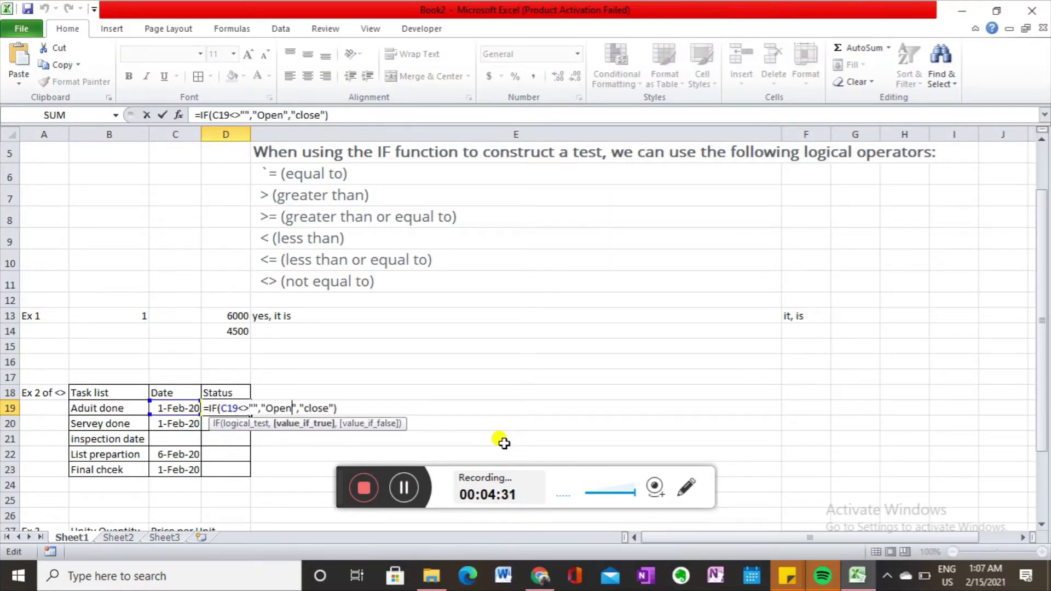
key("Right")
key("Right")
key("shift+Right")
key("shift+Right")
key("shift+Right")
key("shift+Right")
key("BackSpace")
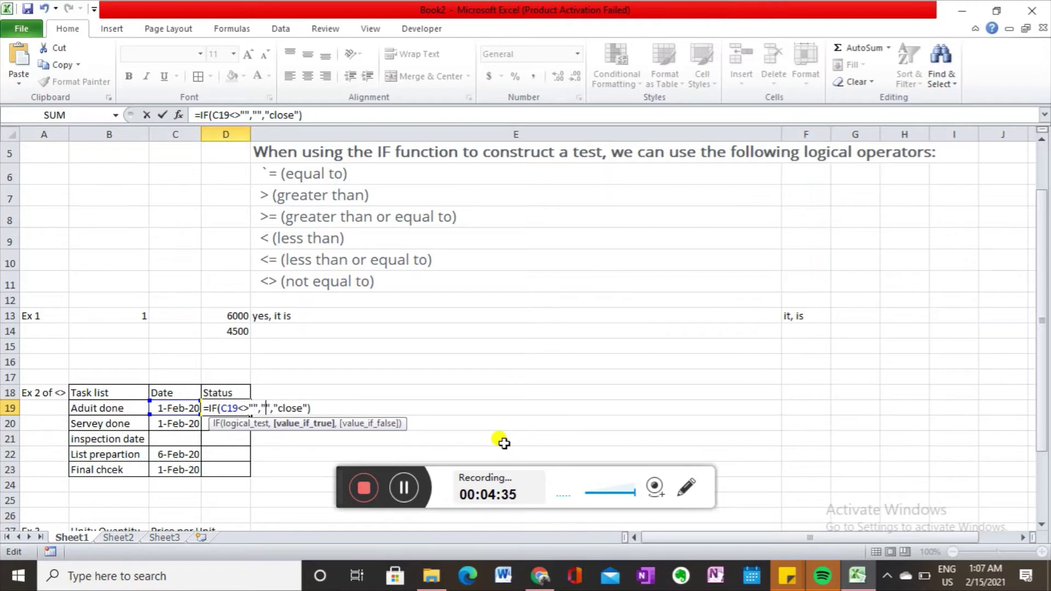
type("Clsoe")
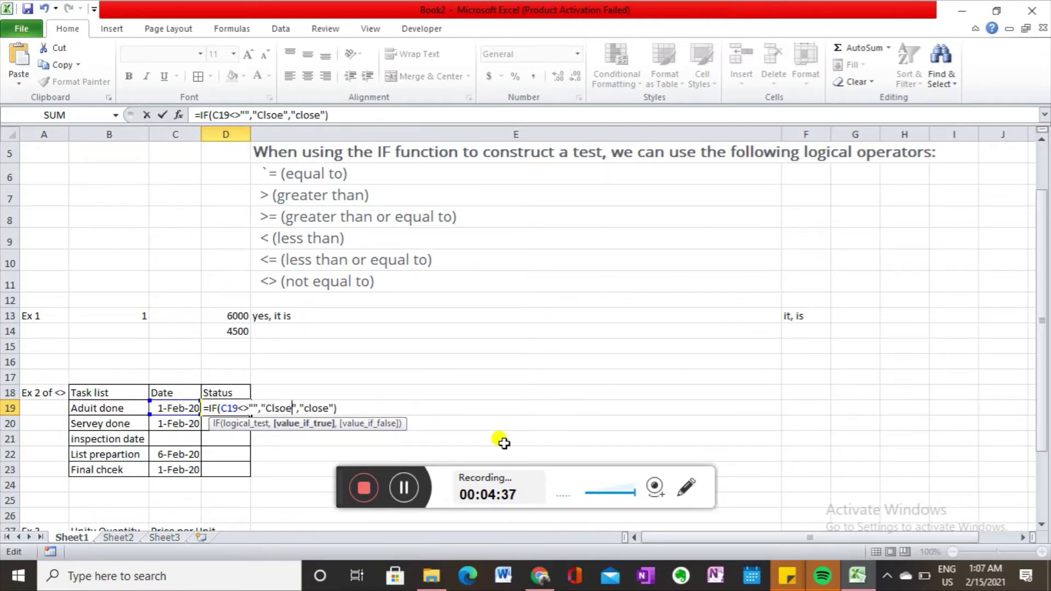
- Change the false result in the D19 formula to "Open" and enter the formula
key("Right")
key("Right")
key("Right")
key("Right")
key("Left")
key("shift+Right")
key("shift+Right")
key("shift+Right")
key("shift+Right")
key("shift+Right")
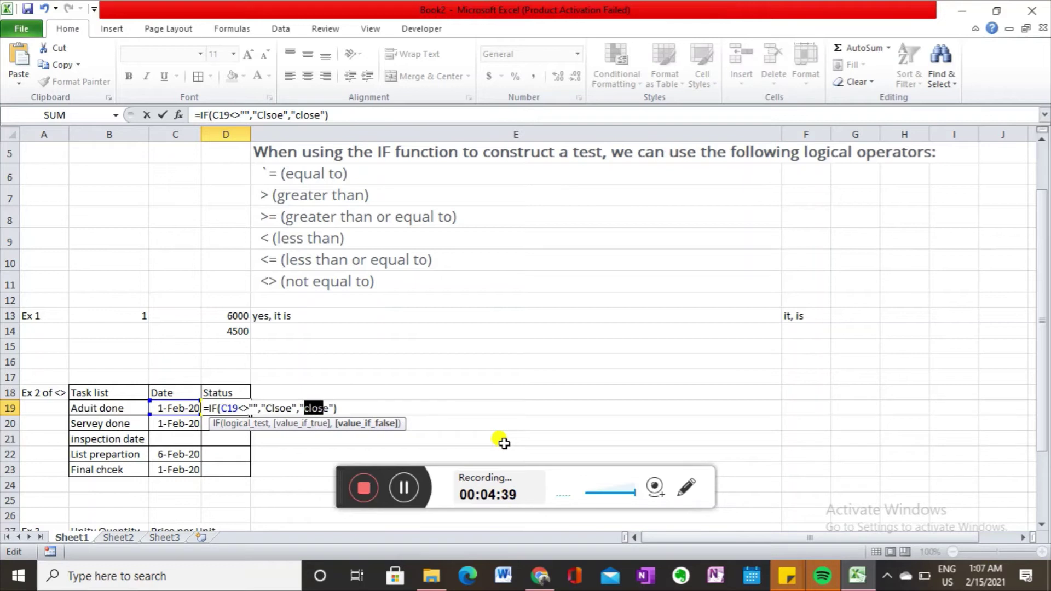
type("Open")
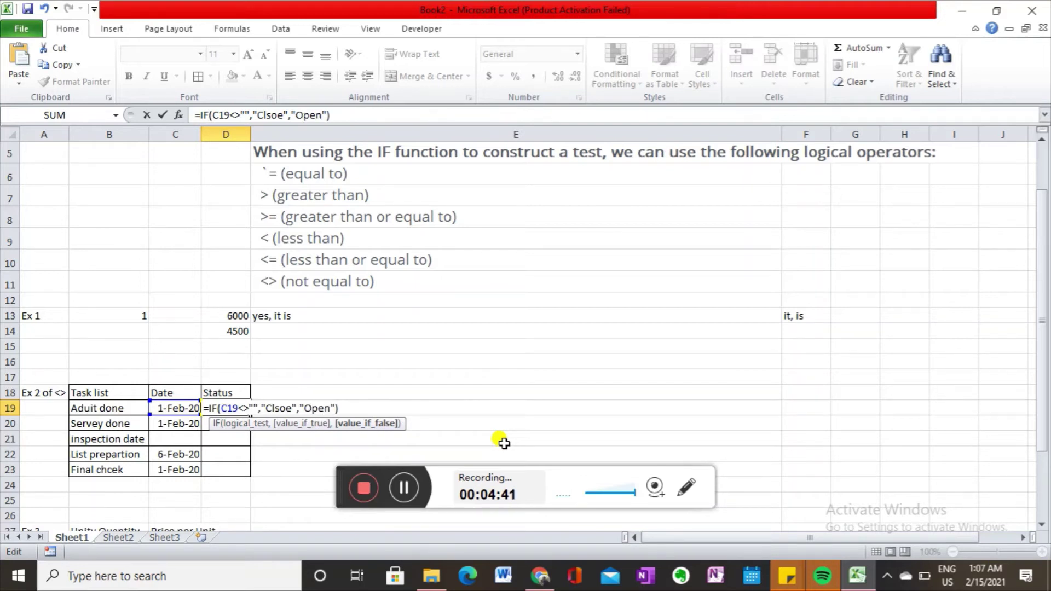
key("Return")
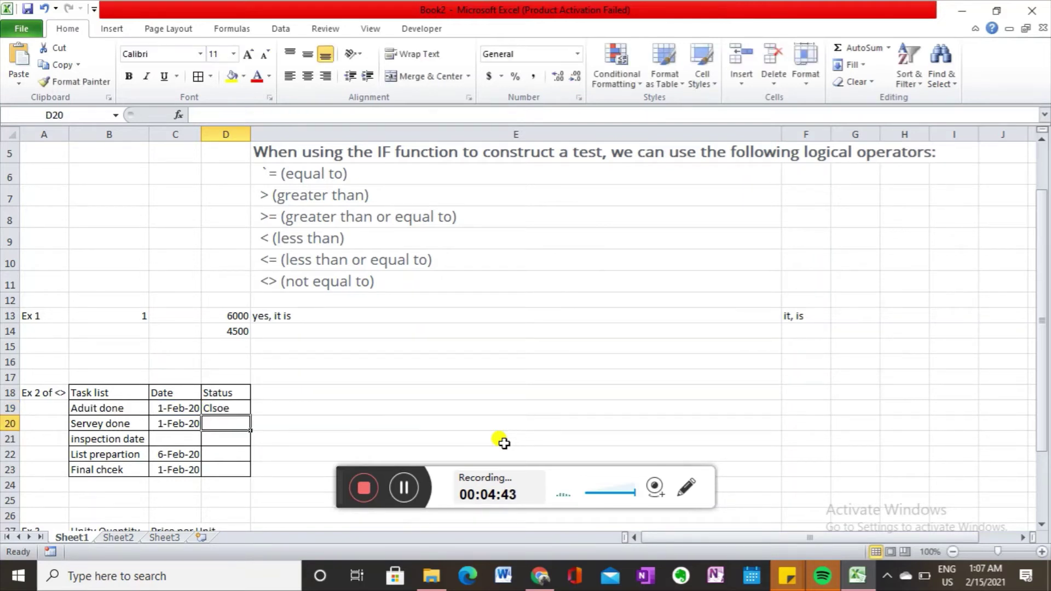
- Copy the D19 status formula down the Status column through D23
key("Up")
key("ctrl+c")
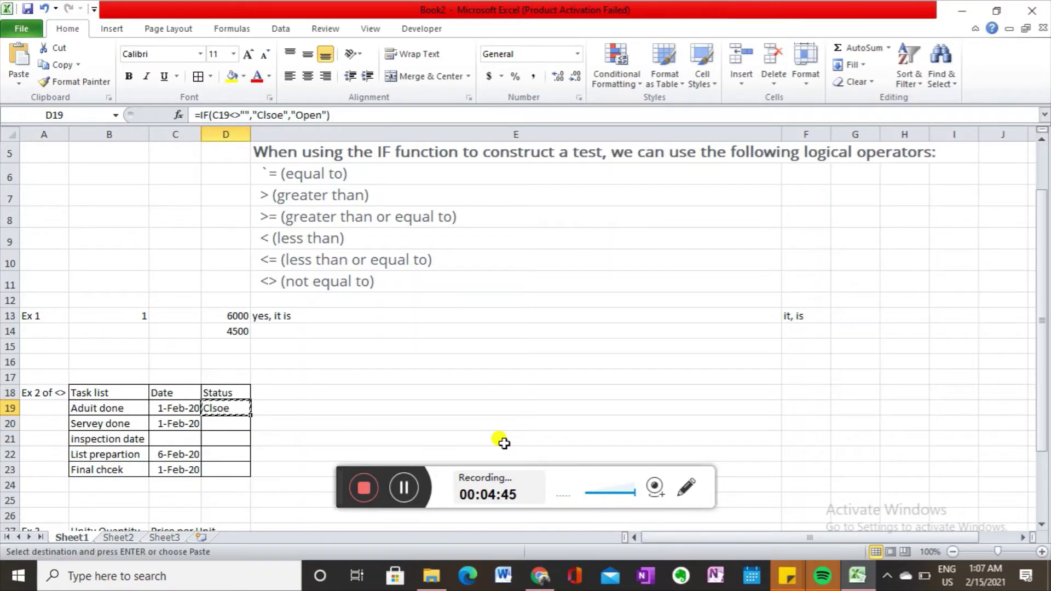
key("shift+Down")
key("shift+Down")
key("shift+Down")
key("shift+Down")
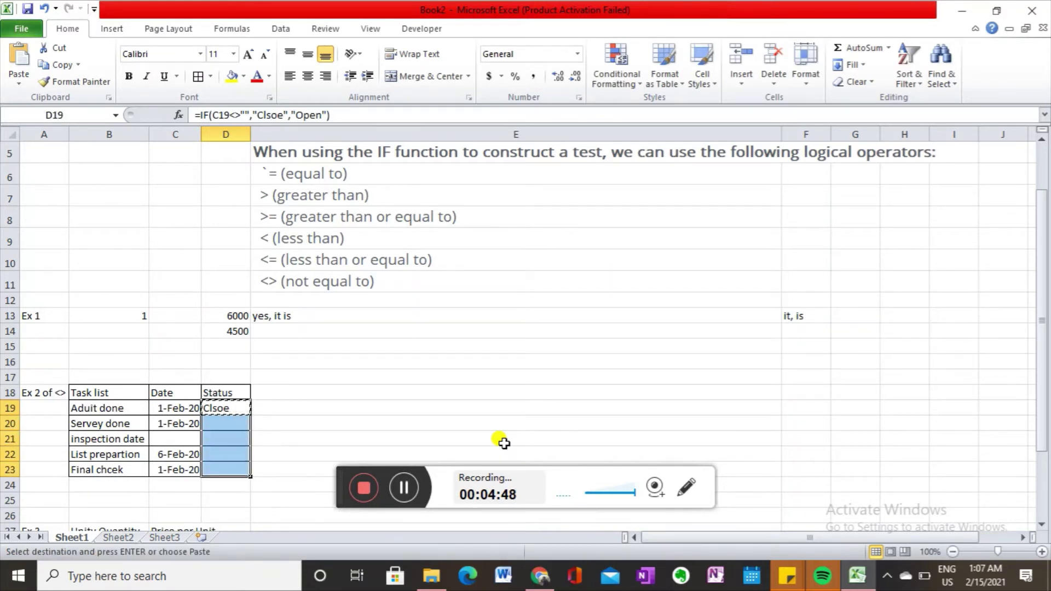
key("Return")
key("Up")
key("Down")
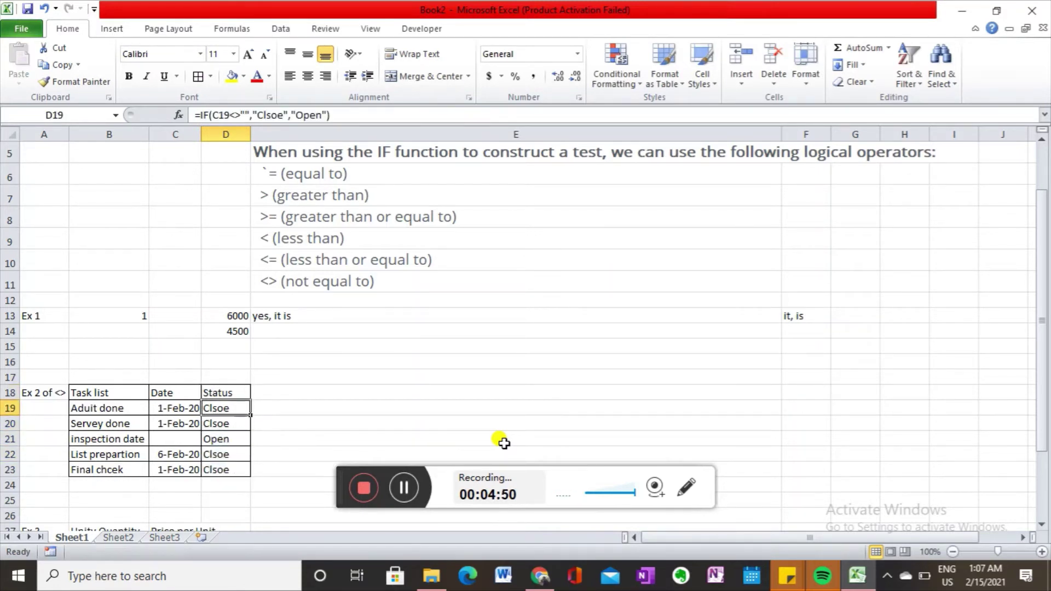
- Compare the dates in the Date column with their statuses, especially the blank inspection date in row 21
key("Left")
key("Down")
key("Down")
key("Down")
key("Up")
key("Up")
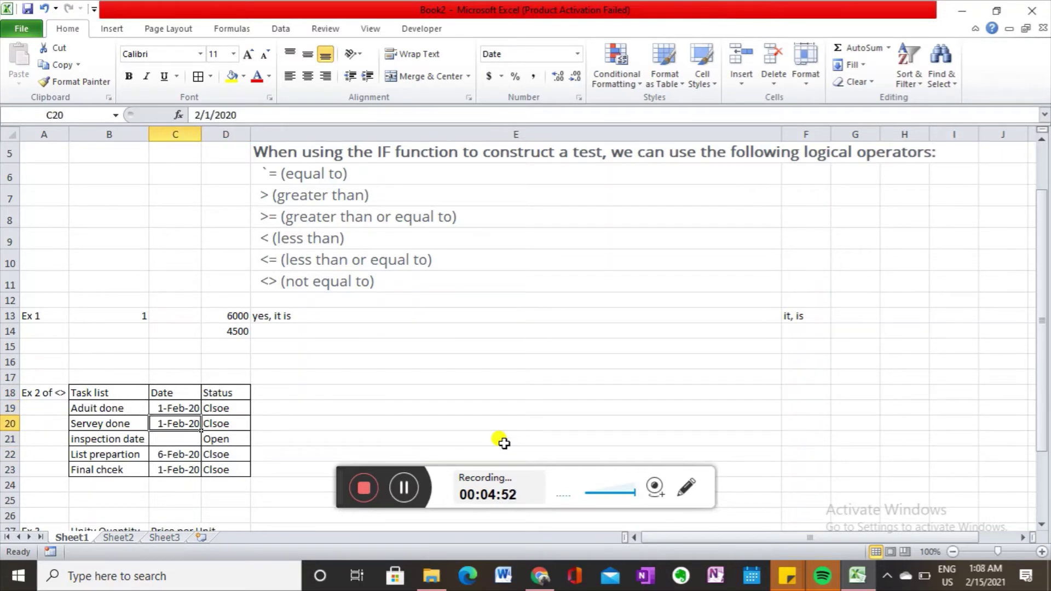
key("Up")
key("Down")
key("Down")
key("Down")
key("Up")
key("Up")
key("Up")
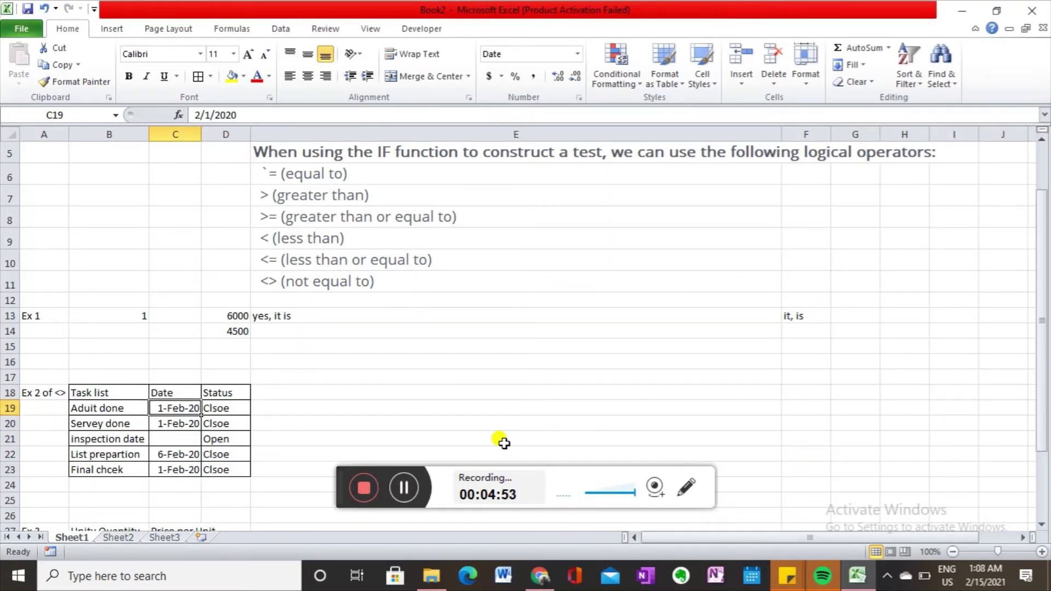
key("Down")
key("Down")
key("Left")
key("Right")
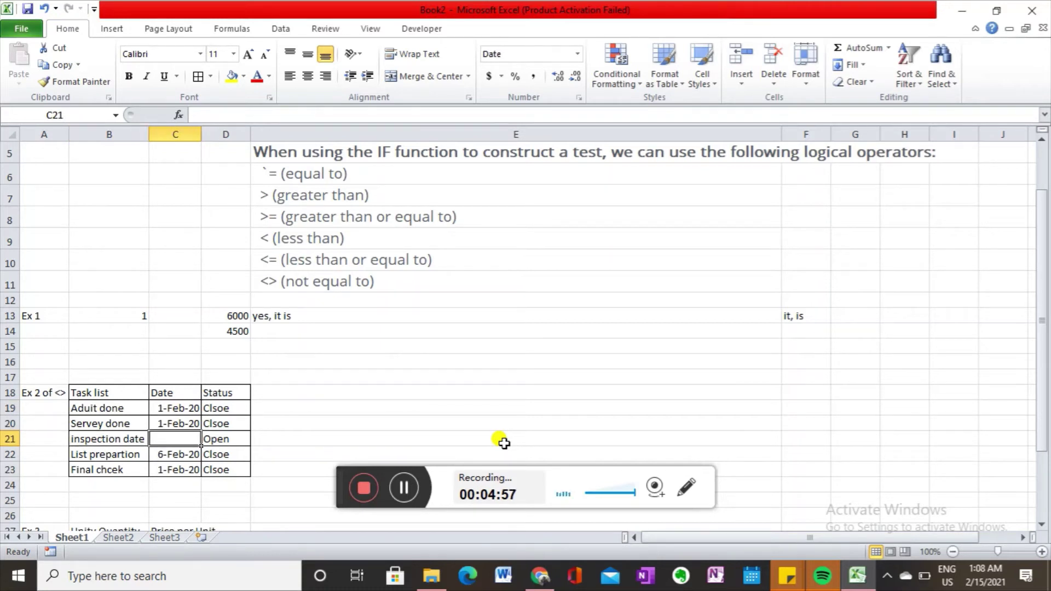
key("Right")
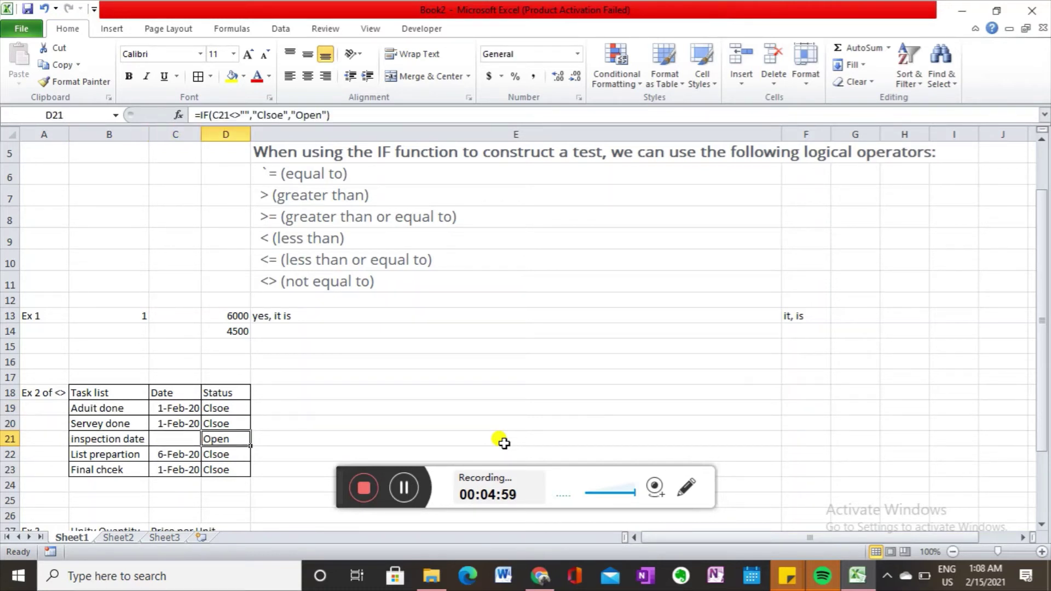
key("Left")
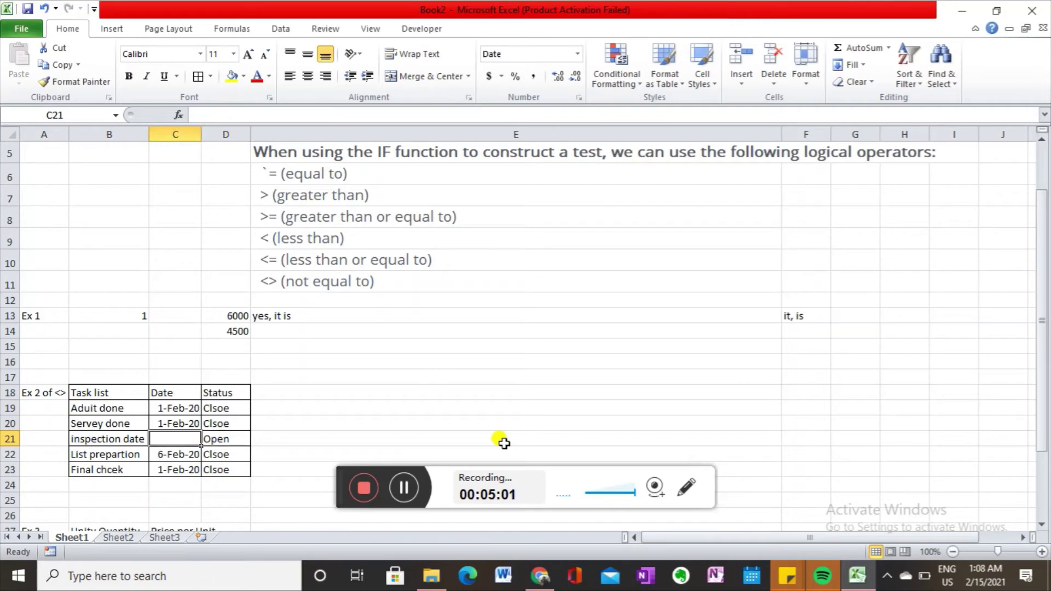
key("Right")
key("Left")
key("Down")
key("ctrl+c")
key("Up")
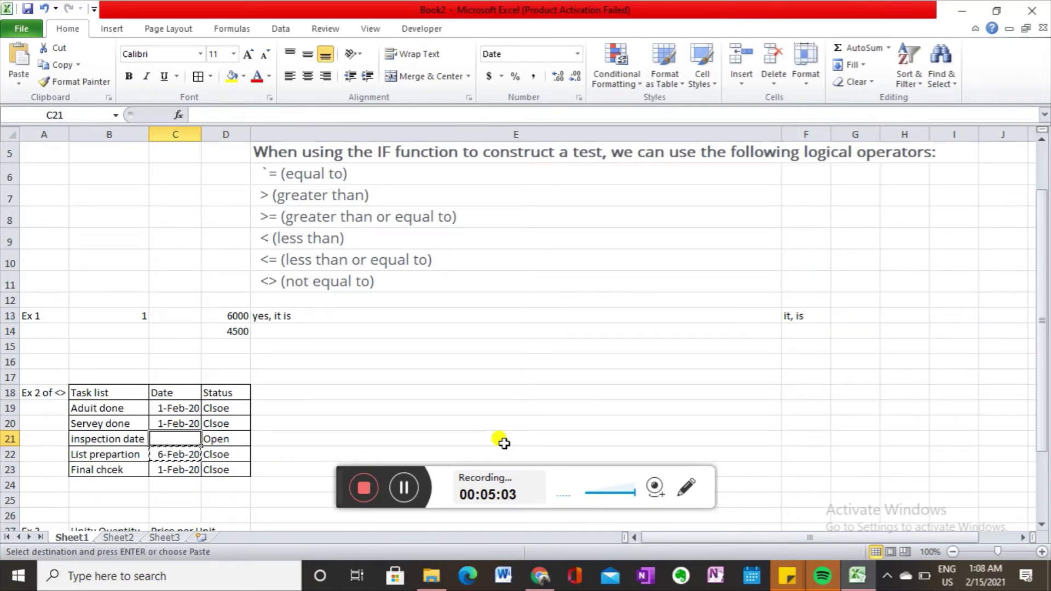
key("Escape")
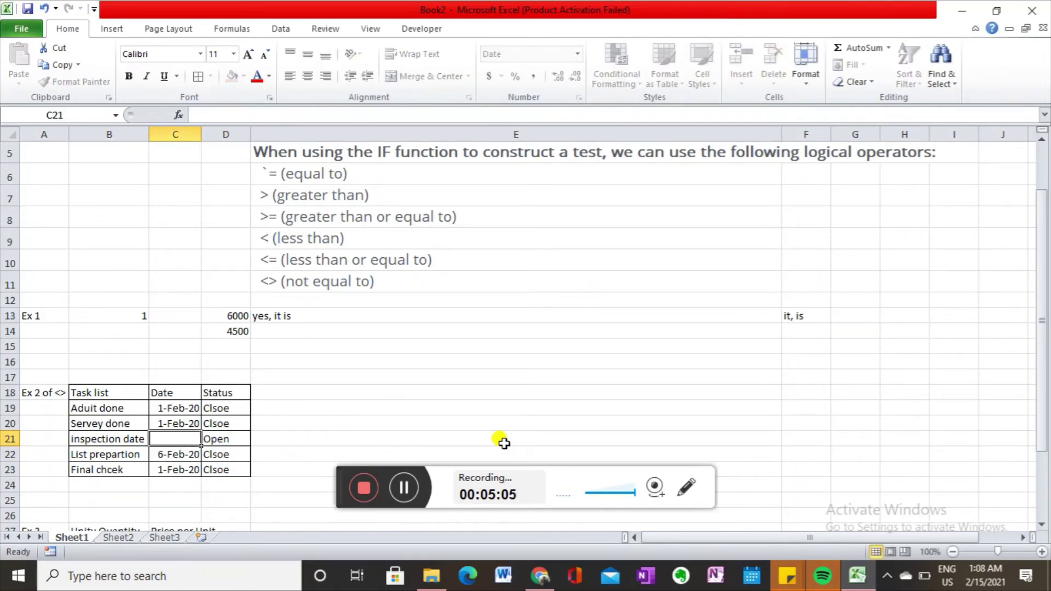
key("BackSpace")
- Copy the list preparation date from C22 into the blank inspection date cell C21
key("Down")
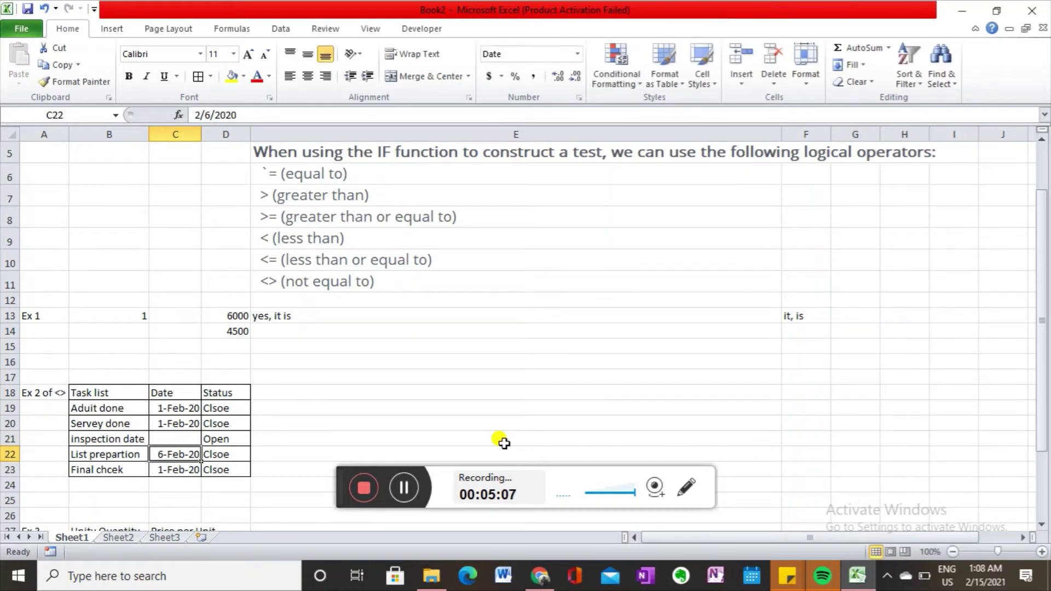
key("ctrl+c")
key("Up")
key("Return")
- Change the inspection date in C21 to 2/7/2020
key("F2")
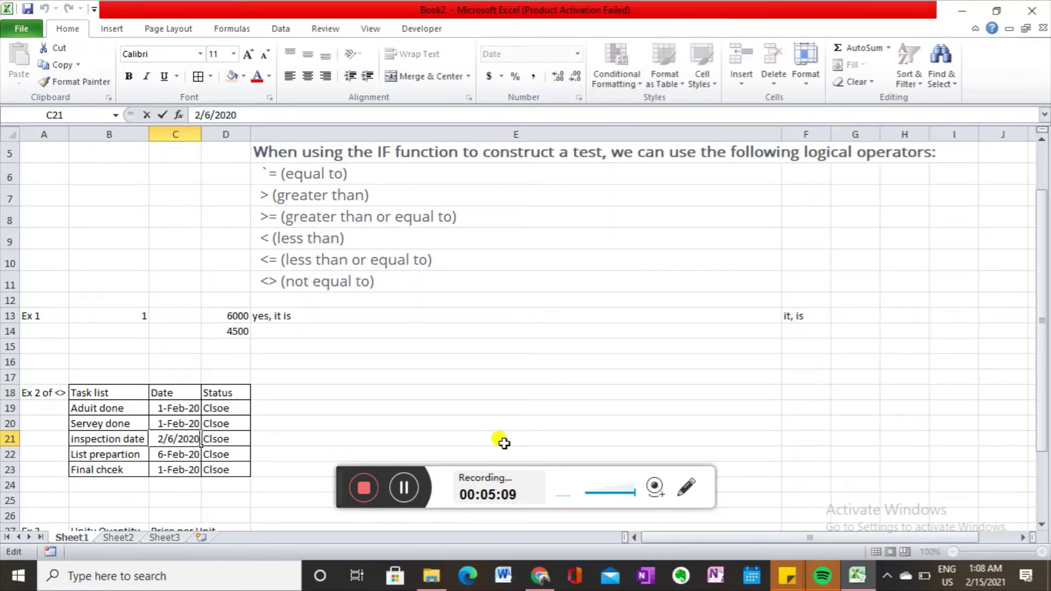
key("Delete")
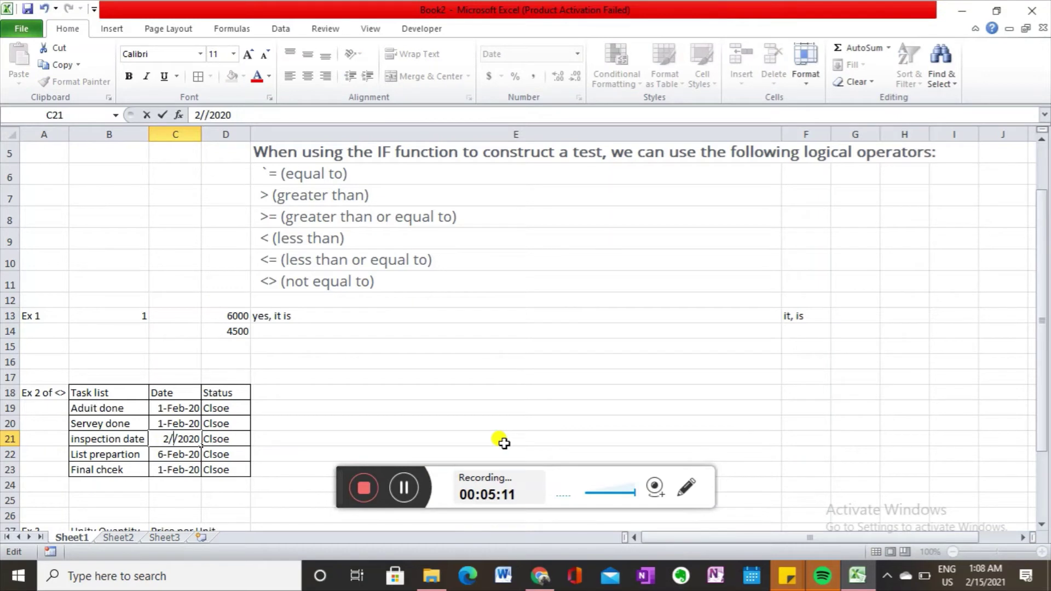
key("Return")
key("Up")
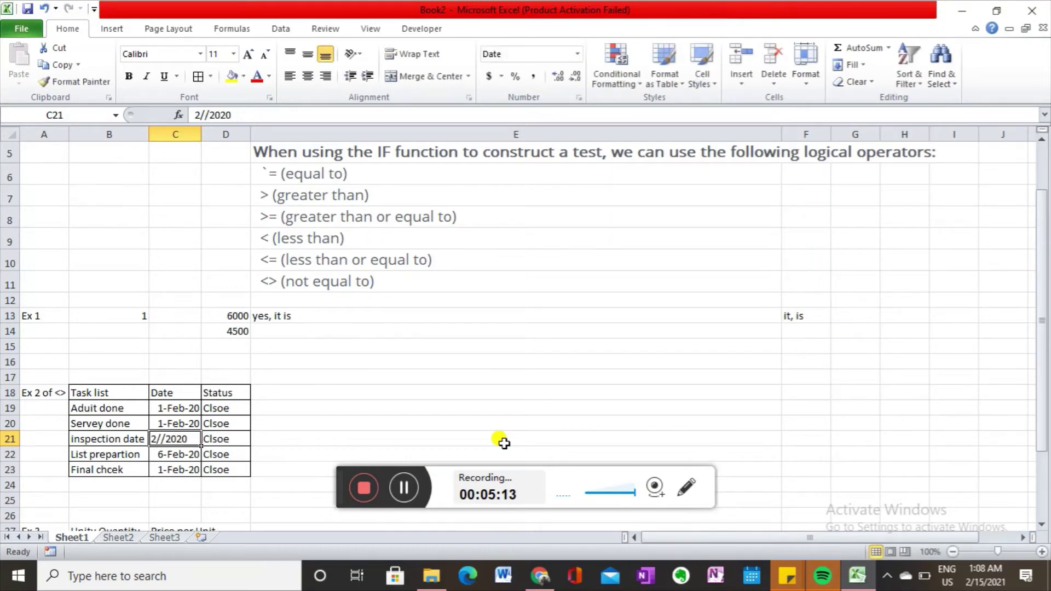
key("F2")
key("Left")
key("Left")
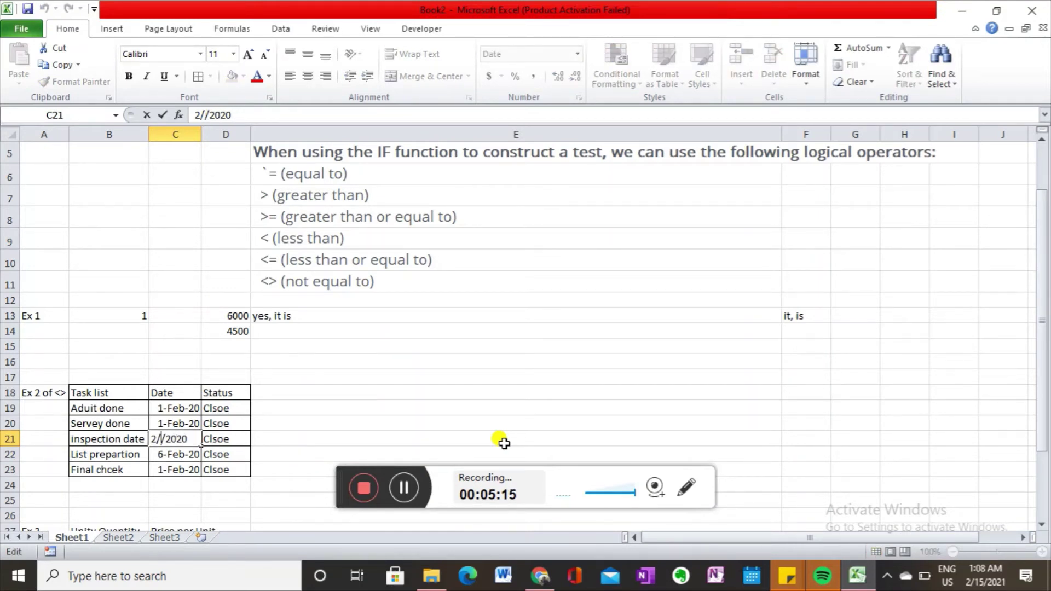
type("7")
key("Return")
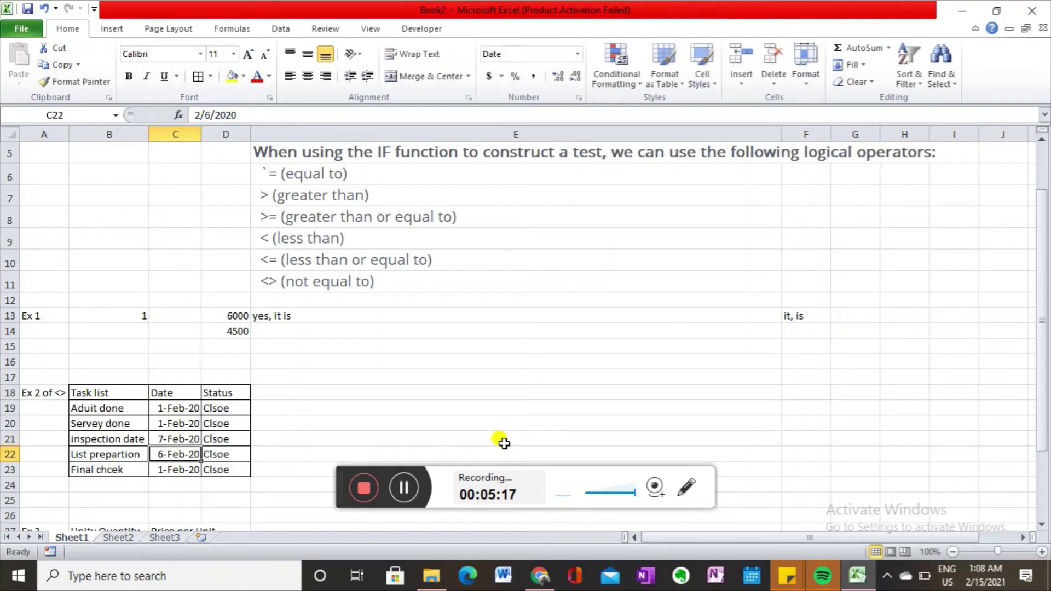
- Review the Task list, Date and Status columns and the status formulas against their dates
key("Up")
key("Right")
key("Down")
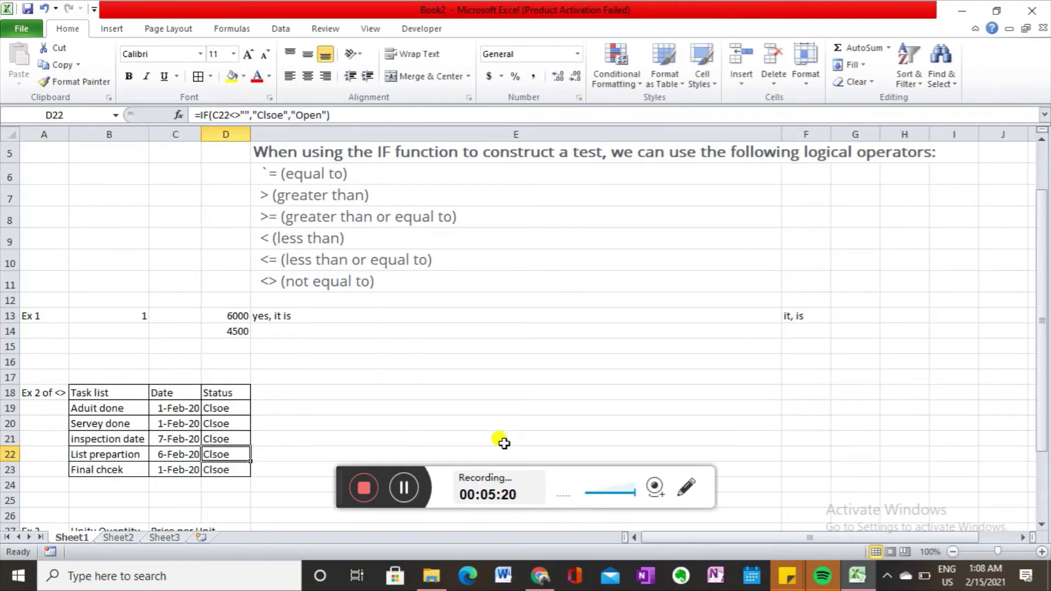
key("Up")
key("Up")
key("Up")
key("Up")
key("Left")
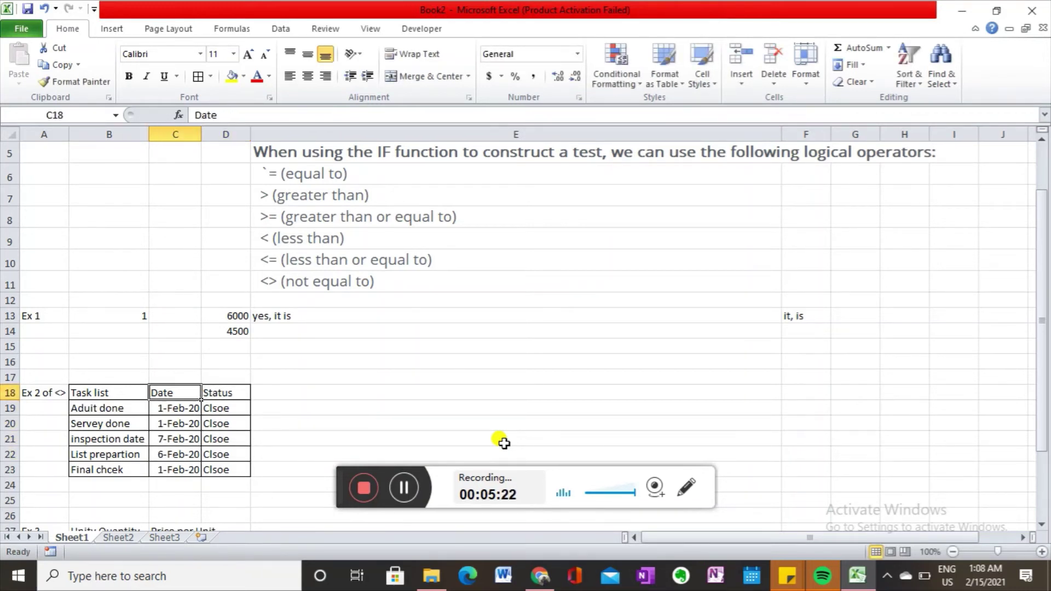
key("Down")
key("Up")
key("Left")
key("Right")
key("Right")
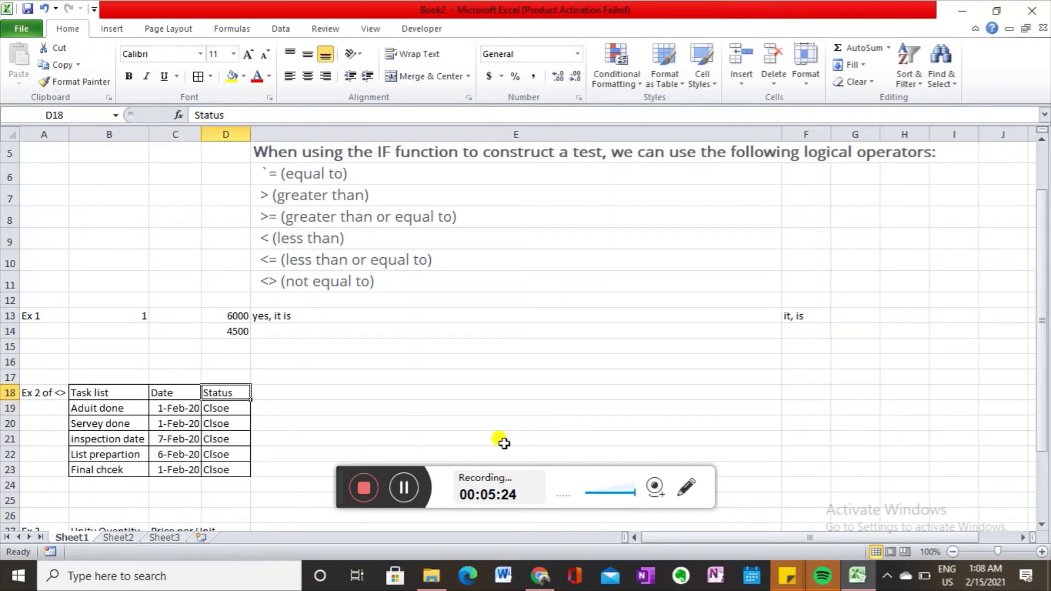
key("Left")
key("Left")
key("Down")
key("Down")
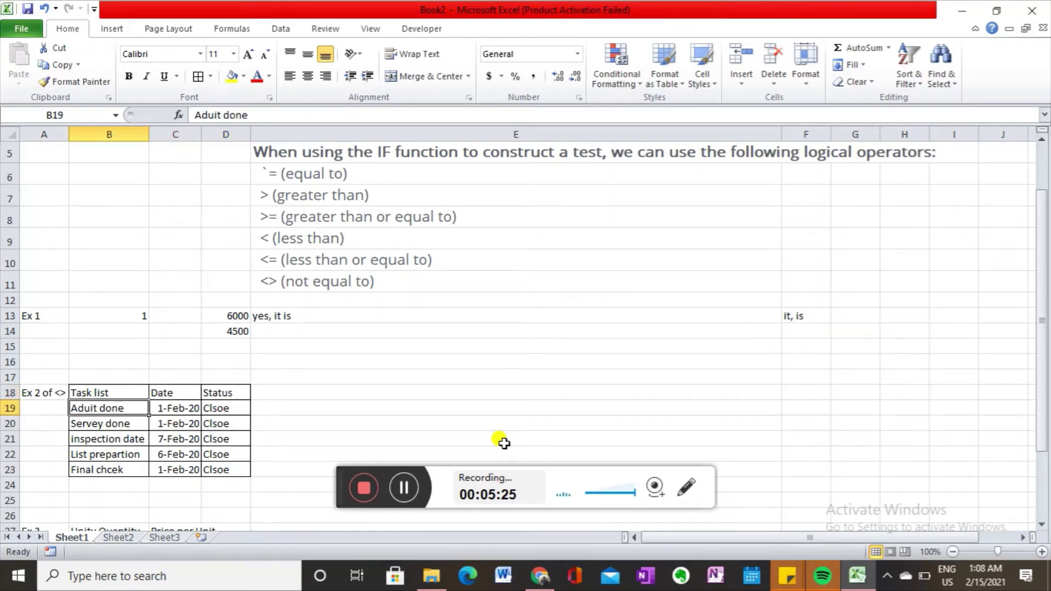
key("Right")
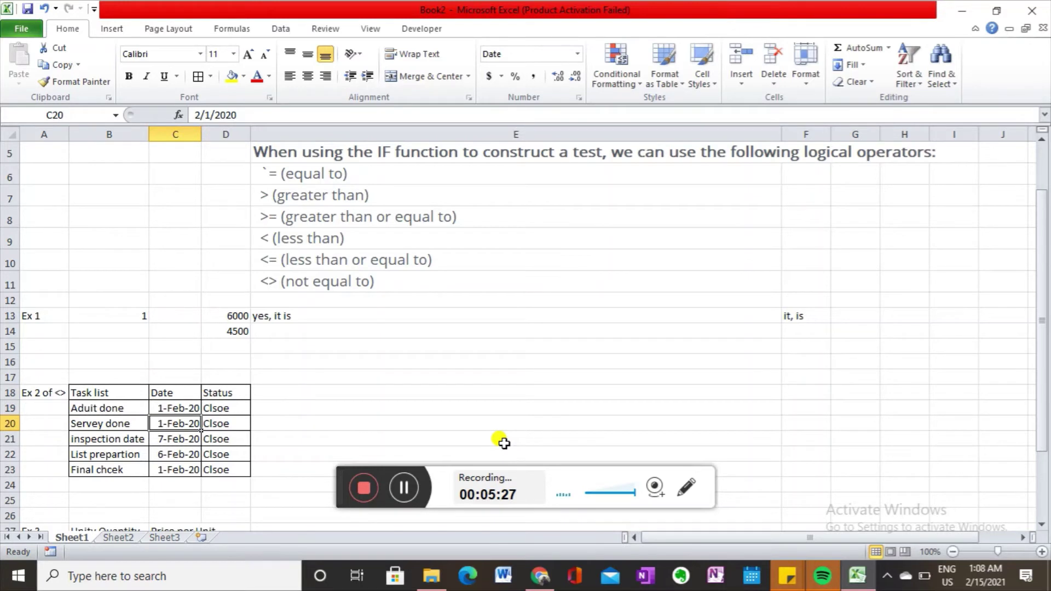
key("Right")
key("Up")
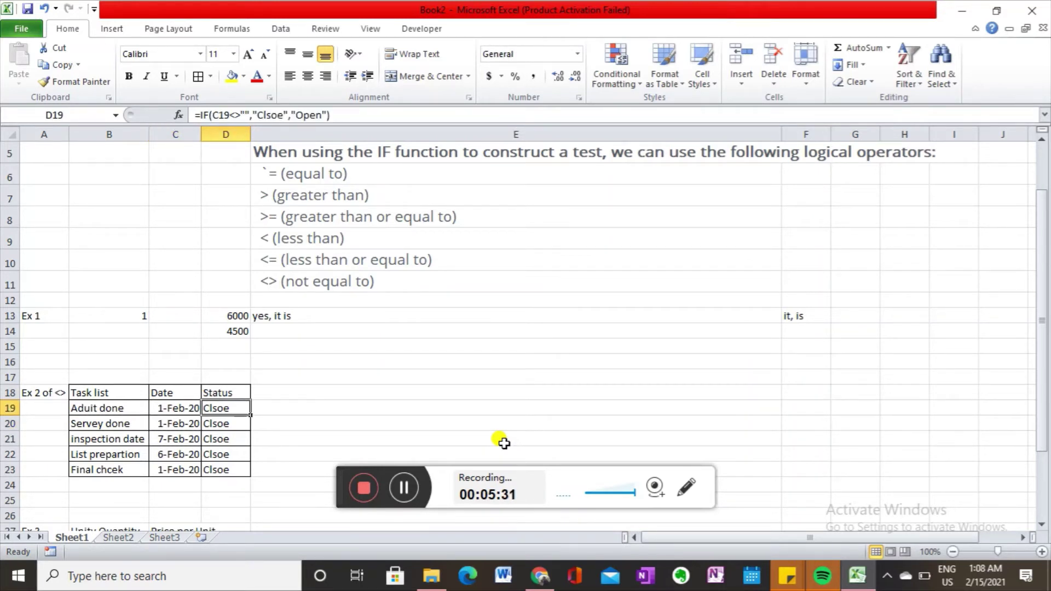
key("Left")
key("Right")
- Write a pair of empty quotes in cell E18 and erase them again
left_click(392, 389)
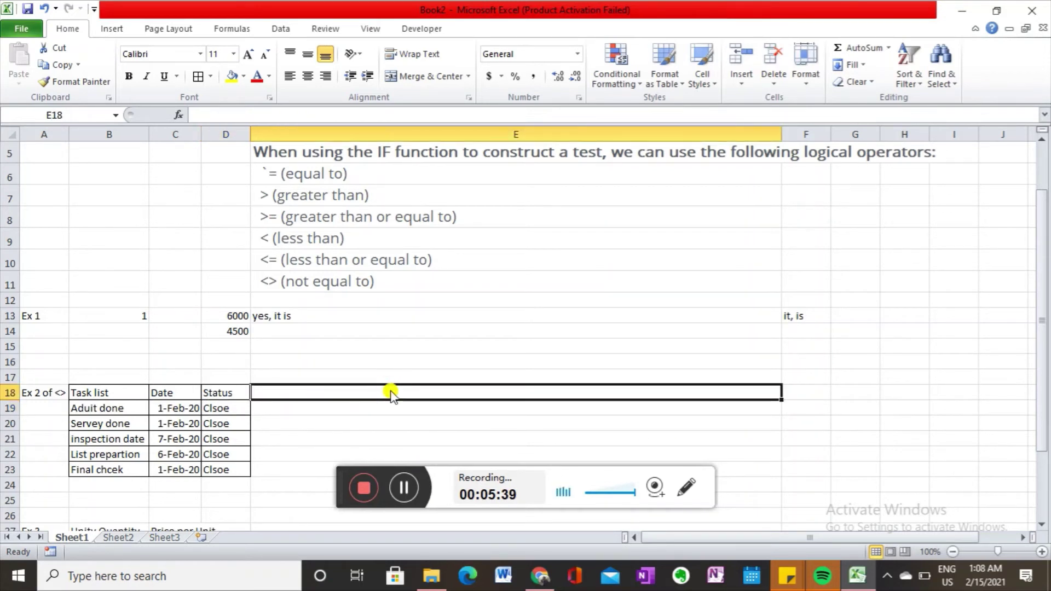
type("\"\"")
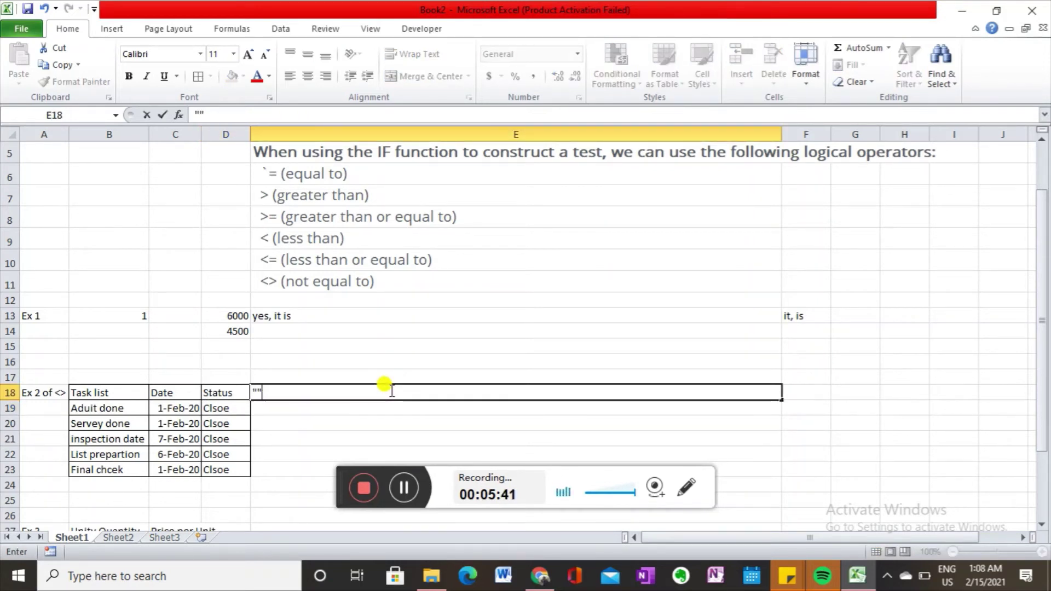
key("BackSpace")
key("BackSpace")
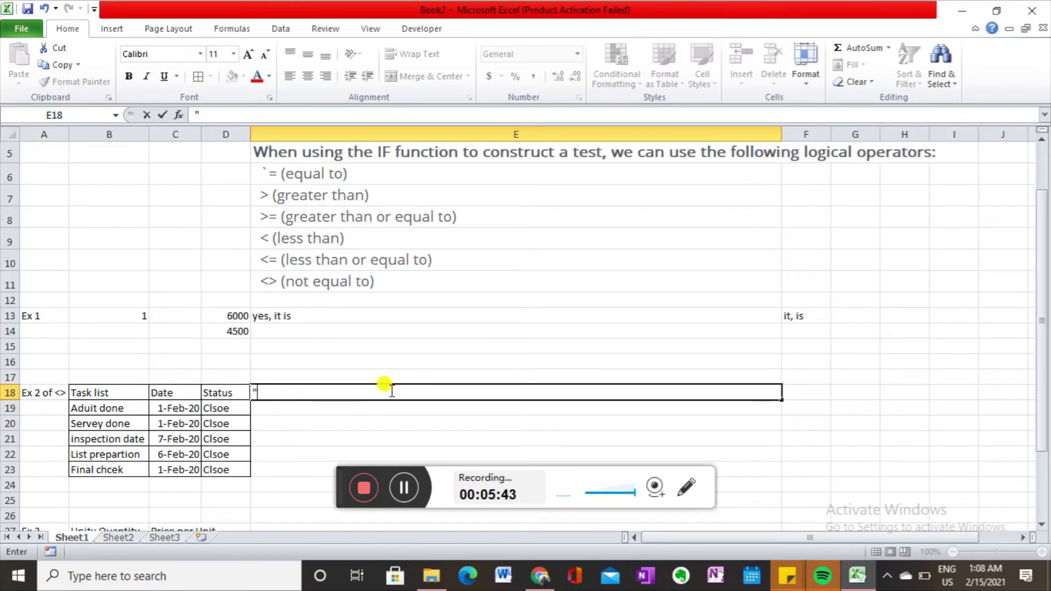
key("Return")
- Look over the Ex 3 quantity and price table, including the total formula in C34
key("Left")
key("Left")
key("Down")
key("Down")
key("Down")
key("Down")
key("Down")
key("Down")
key("Down")
key("Down")
key("Down")
key("Down")
key("Down")
key("Down")
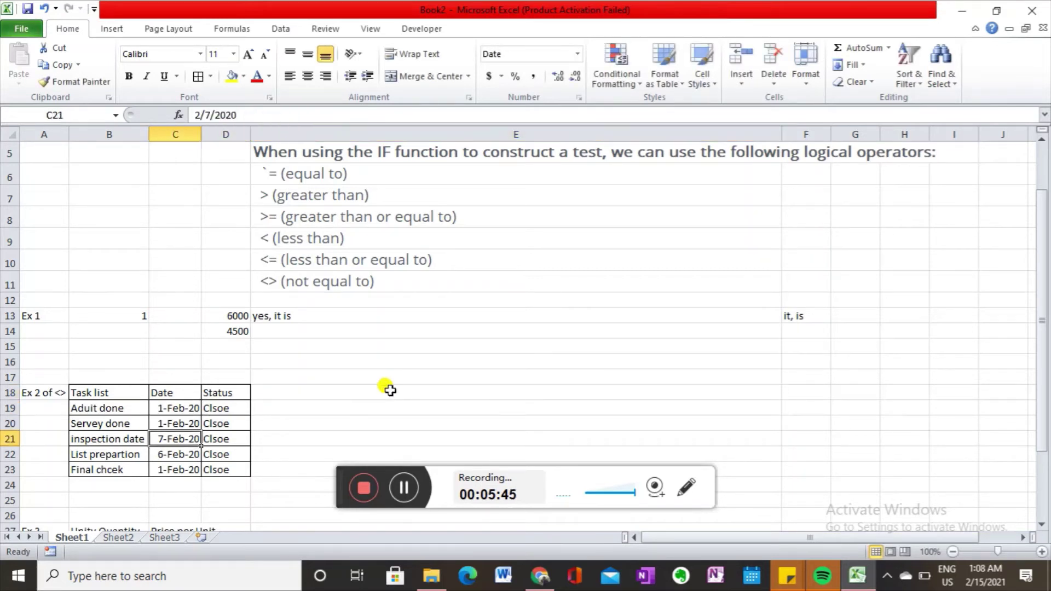
key("Down")
key("Down")
key("Down")
key("Down")
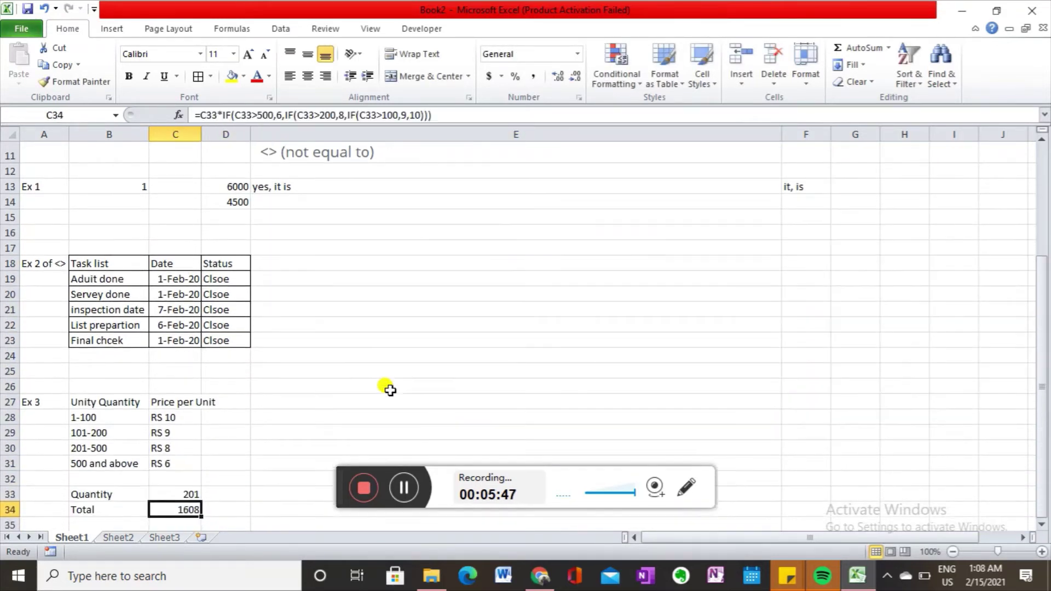
key("Up")
key("Up")
key("Up")
key("Up")
key("Up")
key("Up")
key("Up")
key("Up")
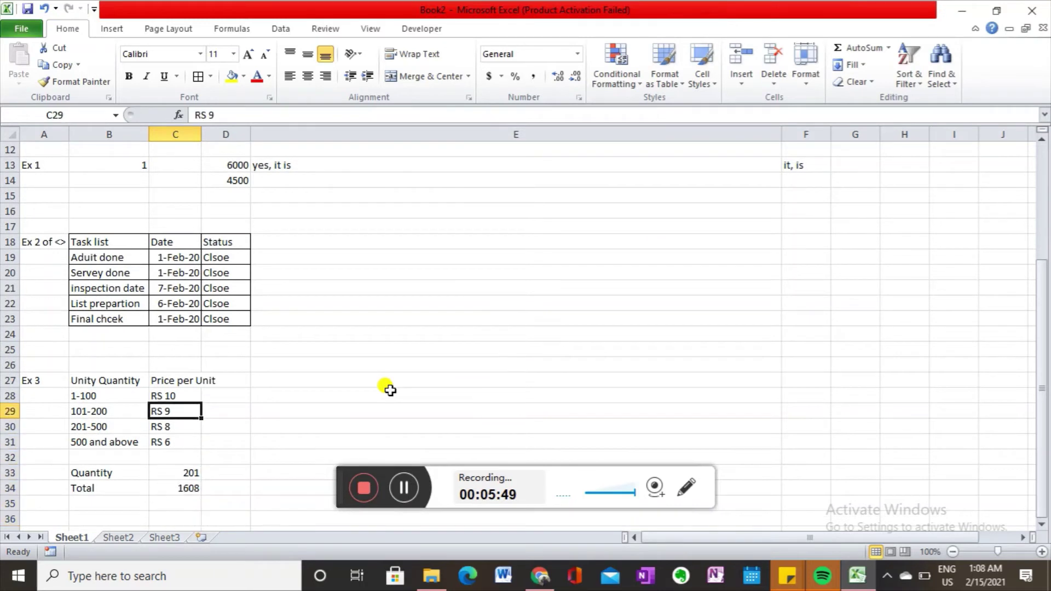
- Review the Price per Unit values in C28:C31 together with the quantity and total cells below them
key("Down")
key("Down")
key("Down")
key("Down")
key("Down")
key("Down")
key("Down")
key("Up")
key("Up")
key("Up")
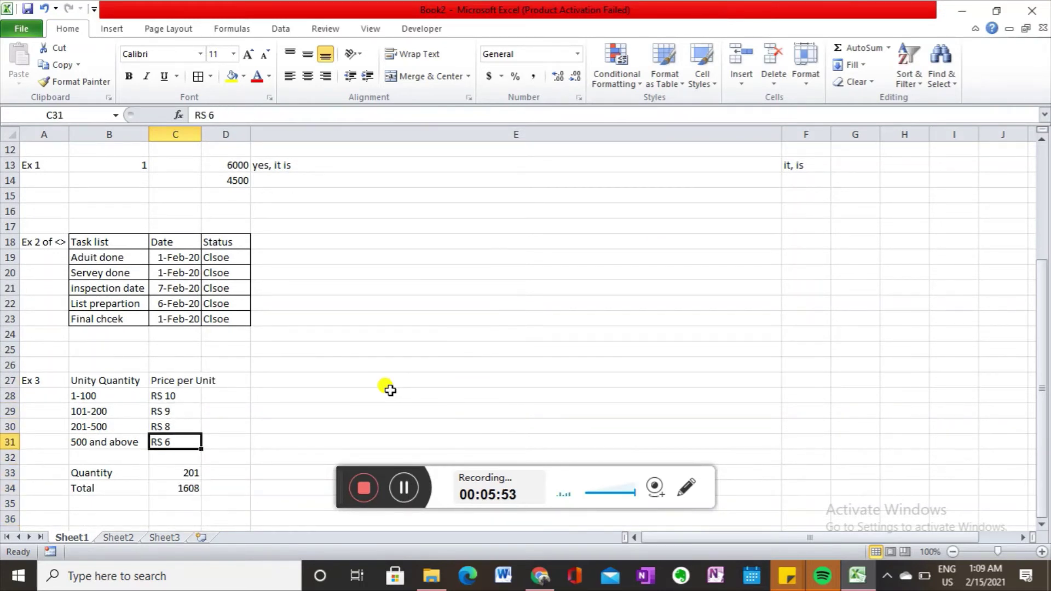
key("Up")
key("Up")
key("Down")
key("Down")
key("Down")
key("Down")
key("Down")
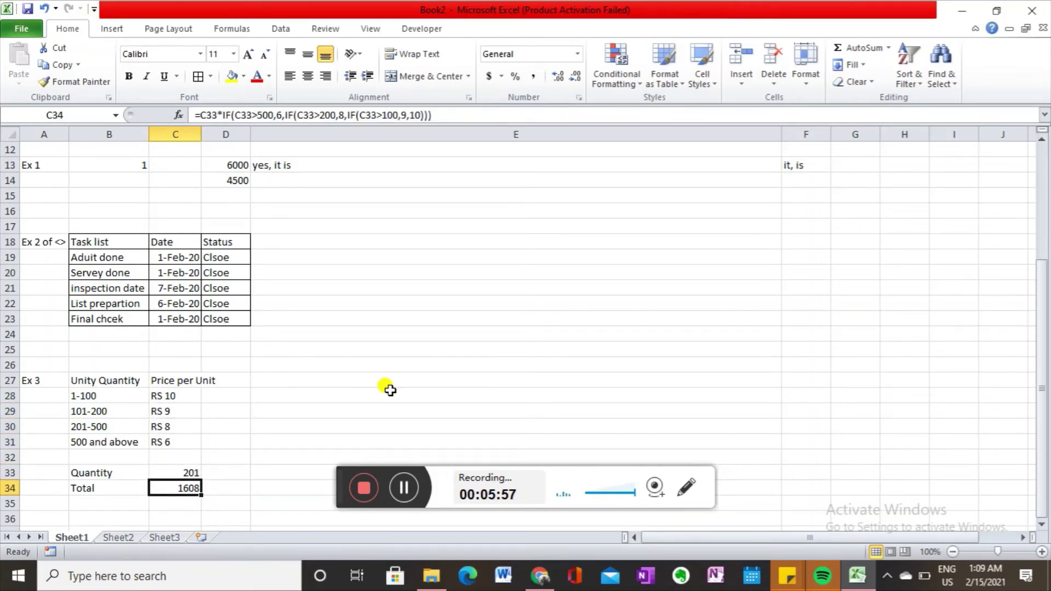
key("Up")
key("Up")
key("Up")
key("Up")
key("Up")
key("Up")
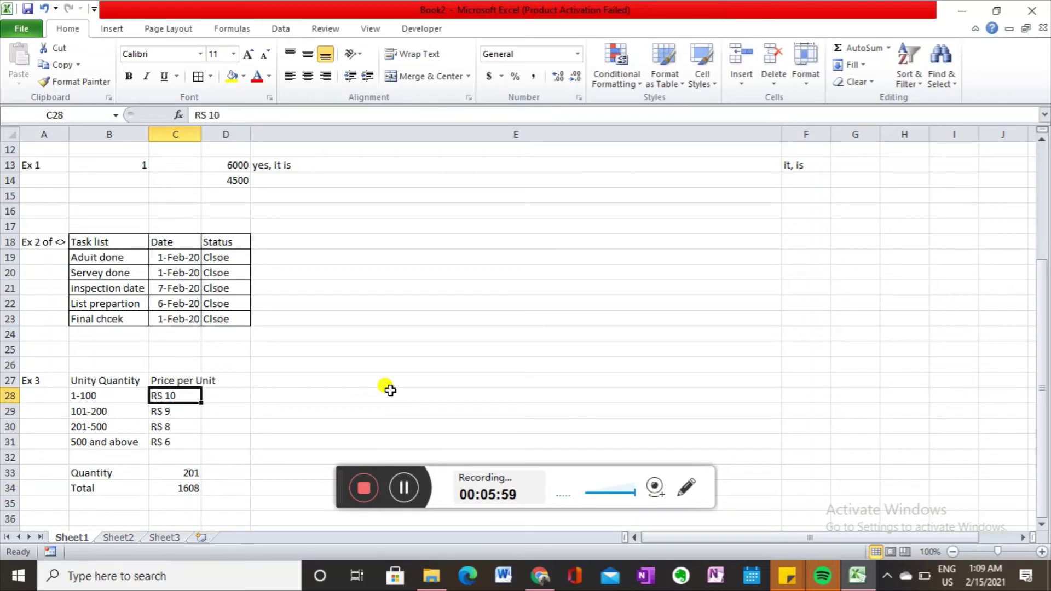
key("Down")
key("Down")
key("Down")
key("Down")
key("Up")
key("Up")
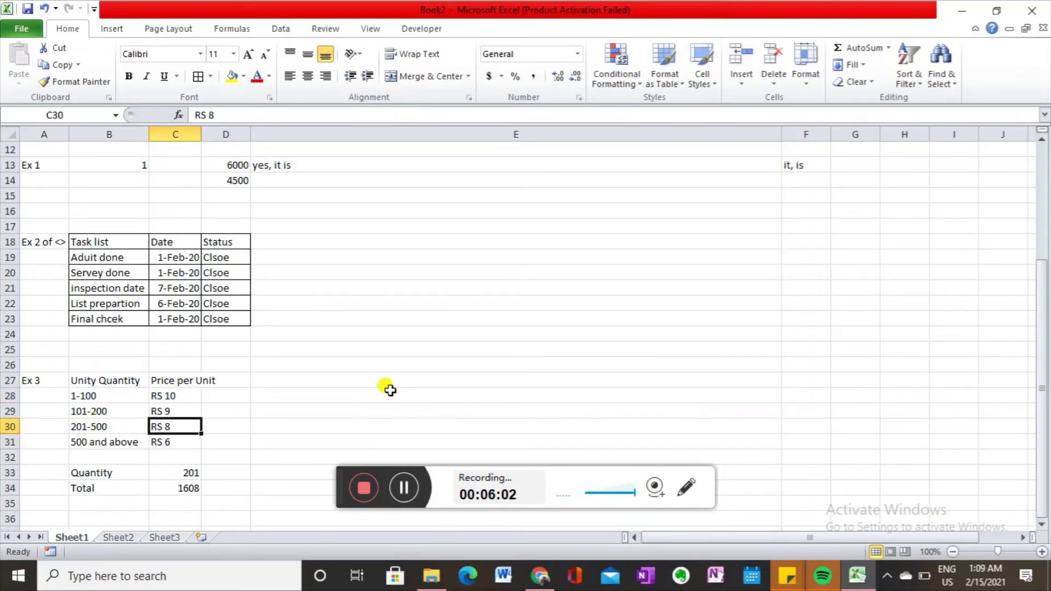
key("Up")
key("Up")
key("Up")
- Examine each Unity Quantity range in B28:B31 alongside its matching price per unit
key("Left")
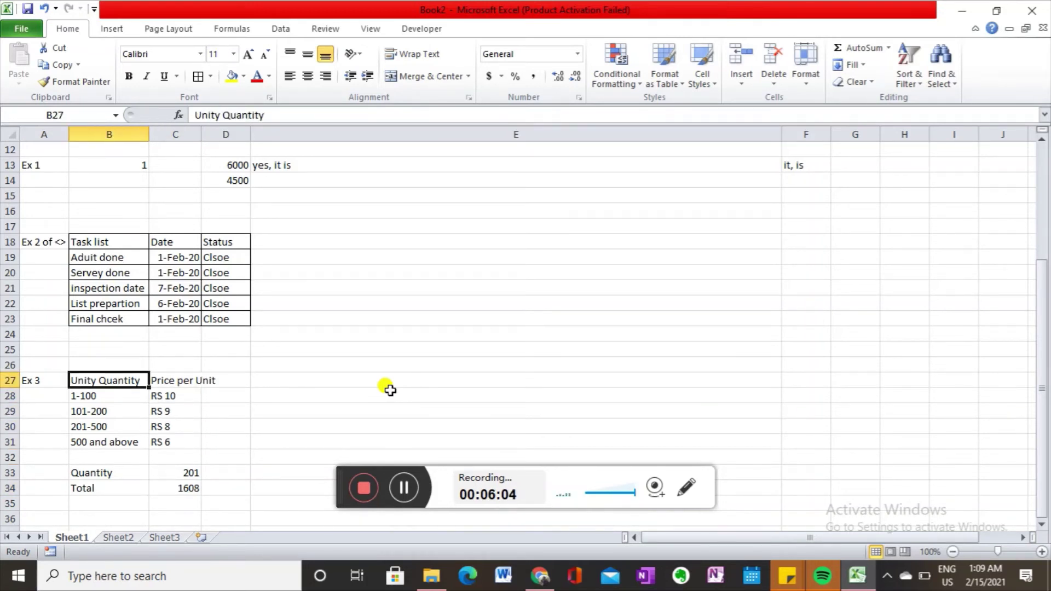
key("Right")
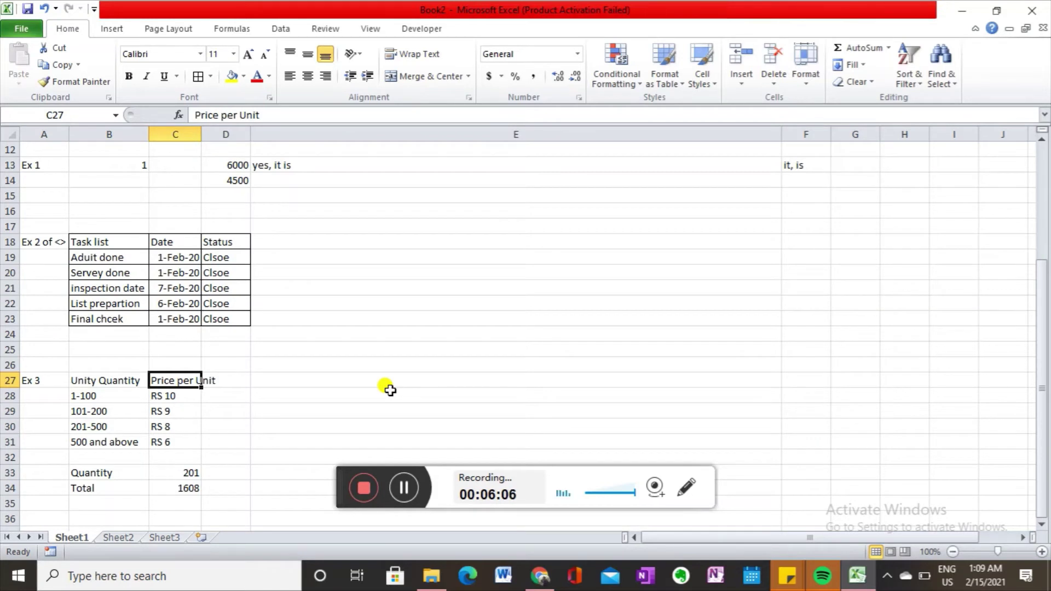
key("Left")
key("Down")
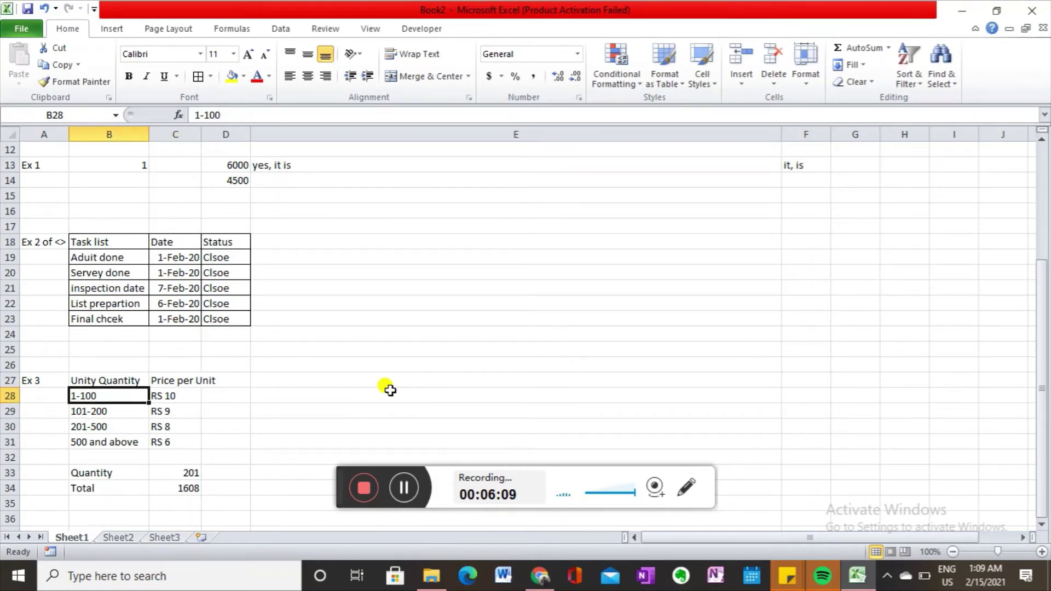
key("Right")
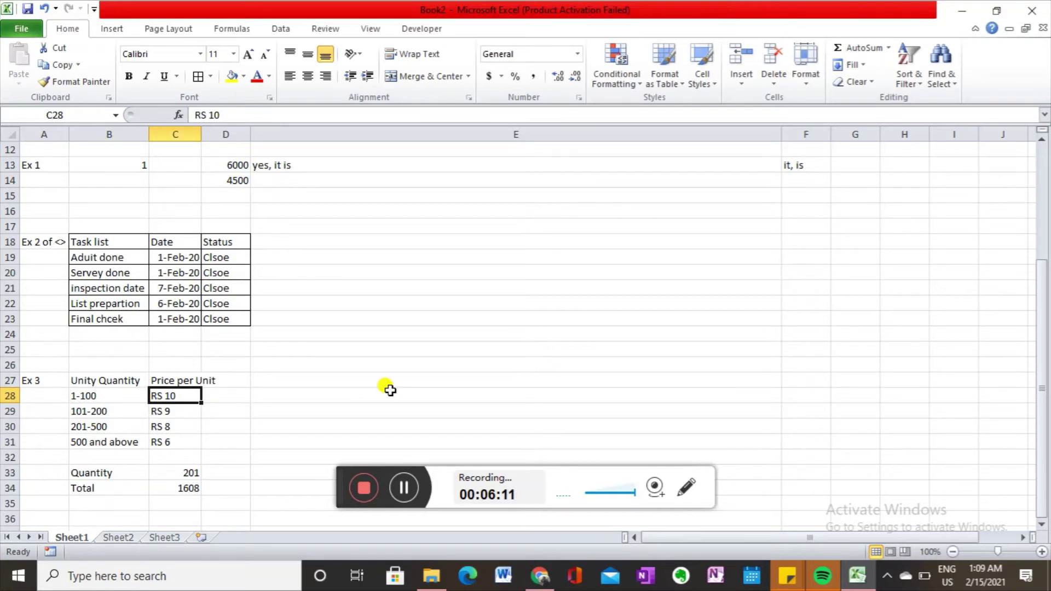
key("Down")
key("Left")
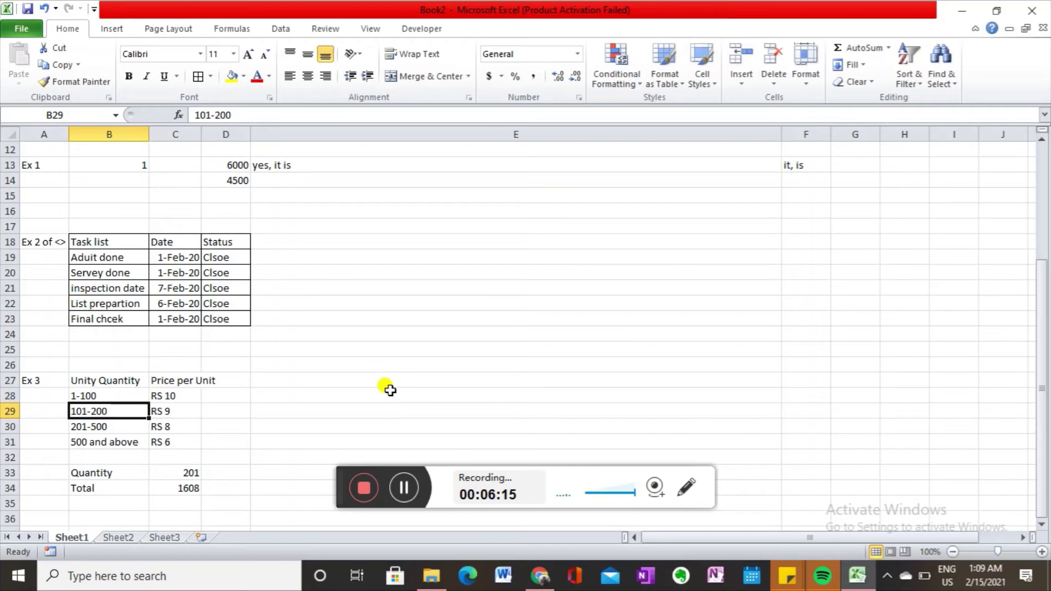
key("Right")
key("Down")
key("Left")
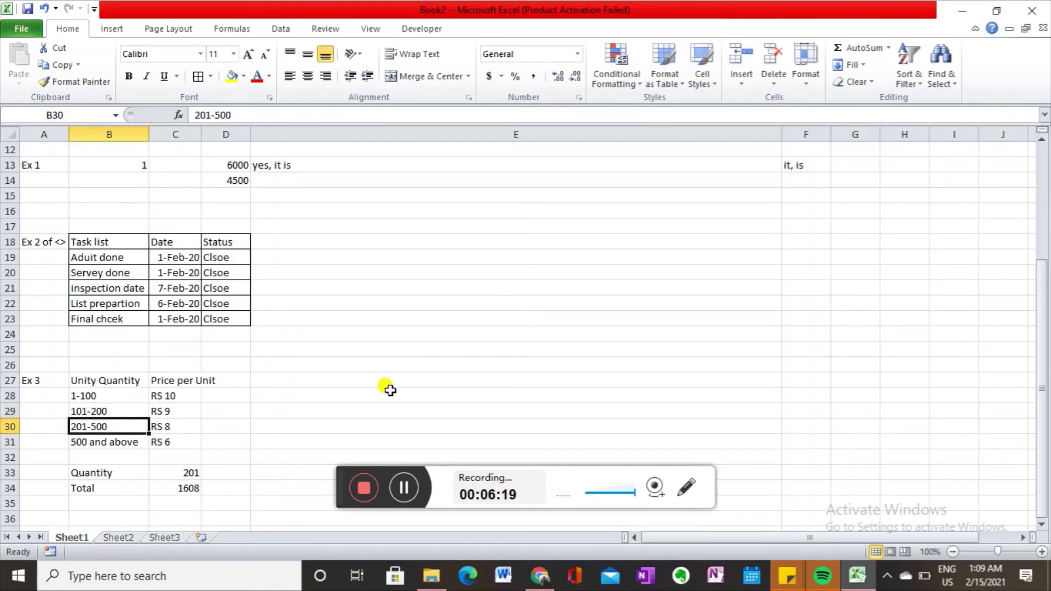
key("Right")
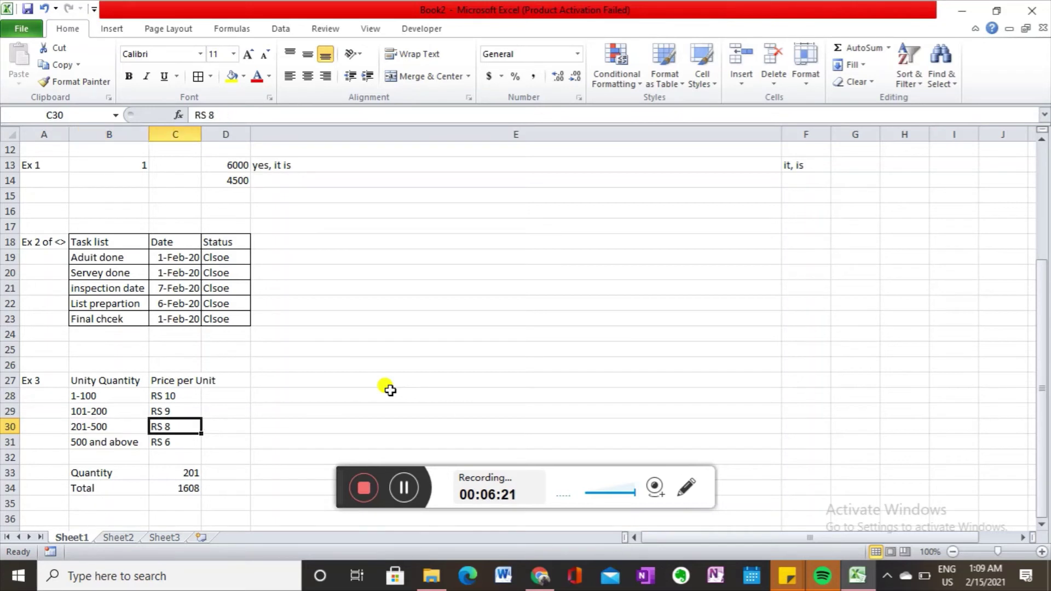
key("Down")
key("Left")
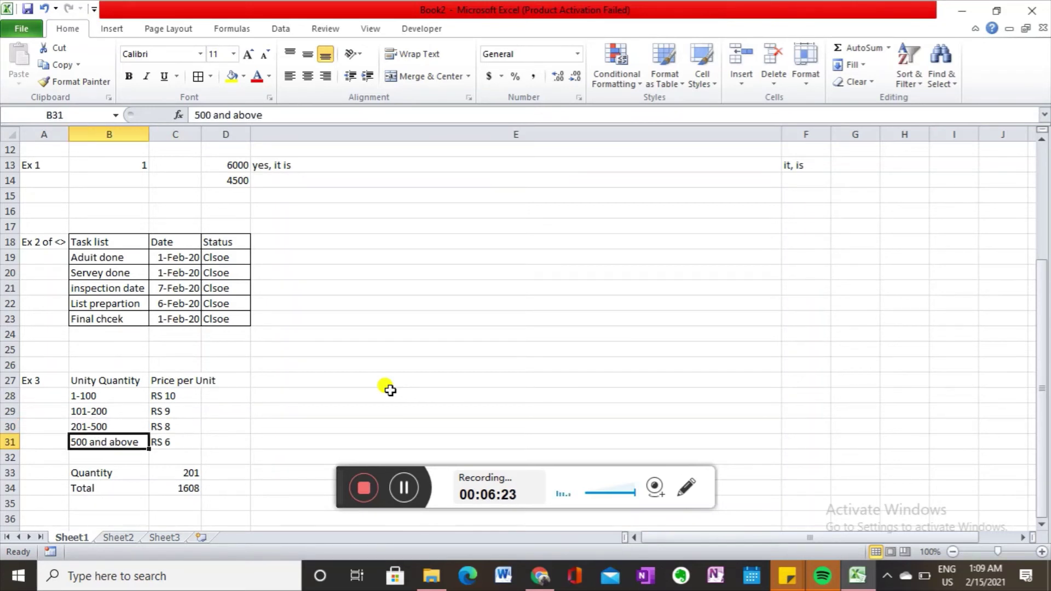
key("Down")
key("Up")
key("Right")
- Set the Ex 3 quantity in C33 to 50
key("Down")
key("Down")
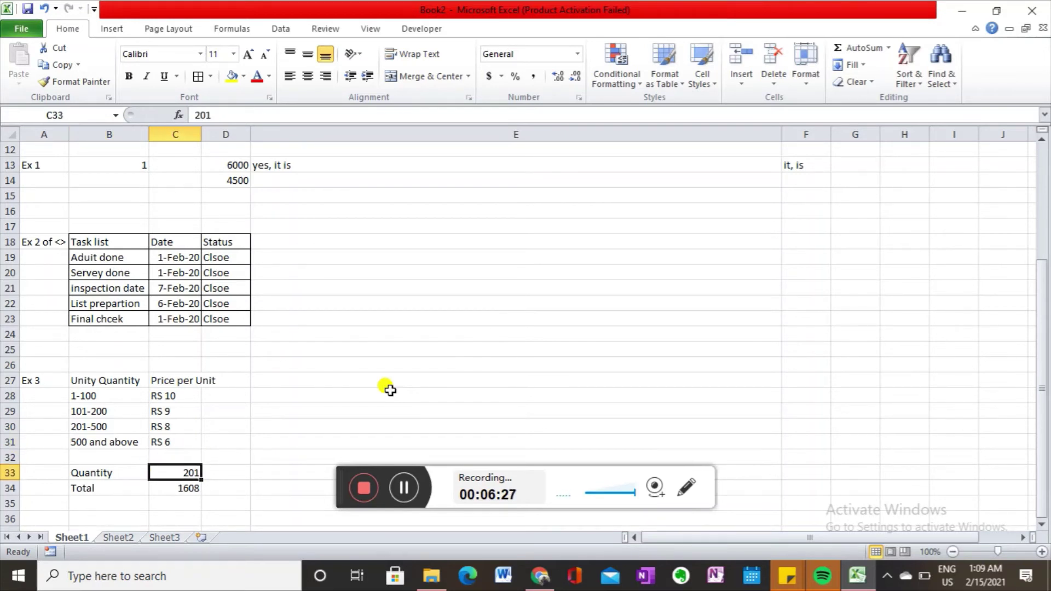
key("Left")
key("Down")
key("Up")
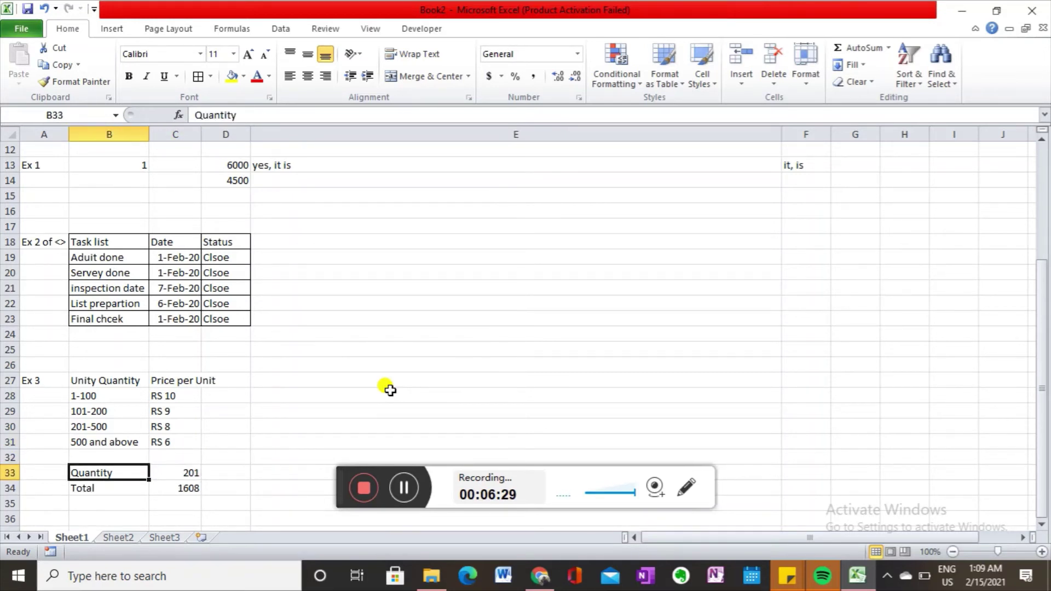
key("Down")
key("Down")
key("Up")
key("Up")
key("Down")
key("Up")
key("Right")
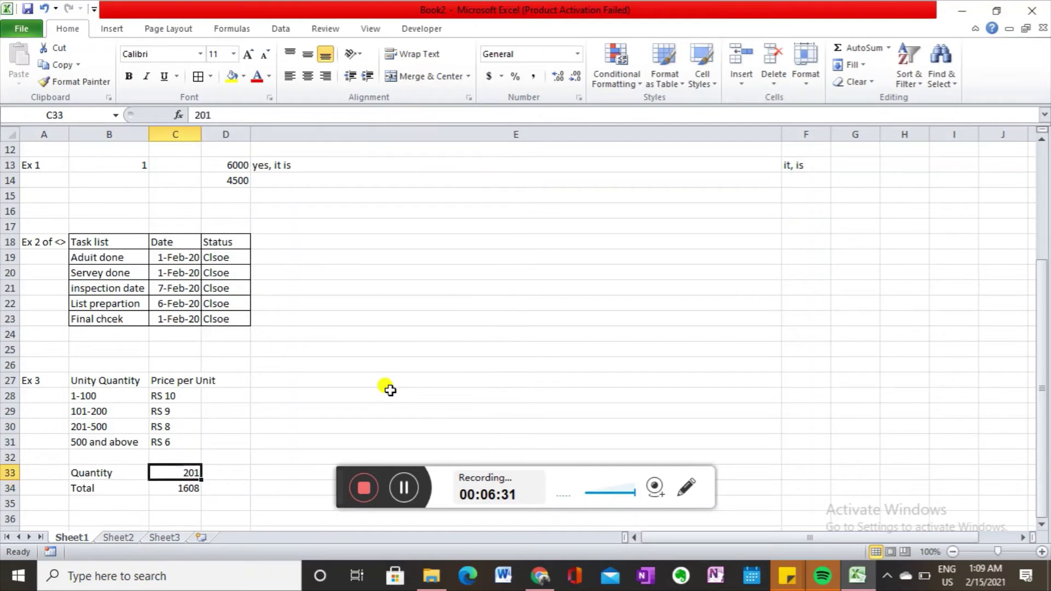
key("BackSpace")
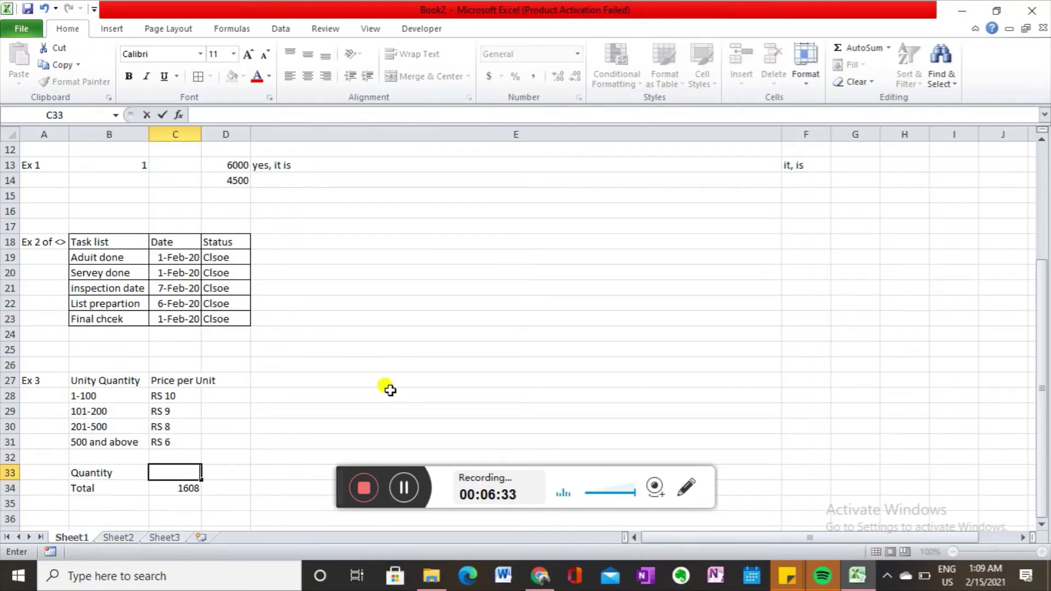
type("50")
key("Return")
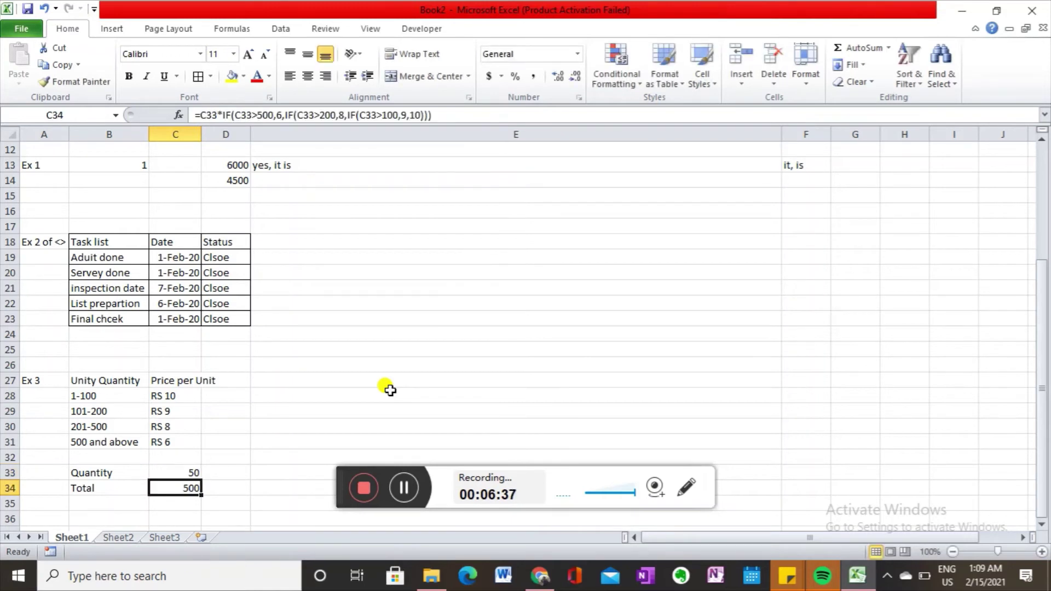
- Check the total in C34 against the 1-100 quantity range and its price per unit in row 28
key("Up")
key("Up")
key("Up")
key("Up")
key("Up")
key("Up")
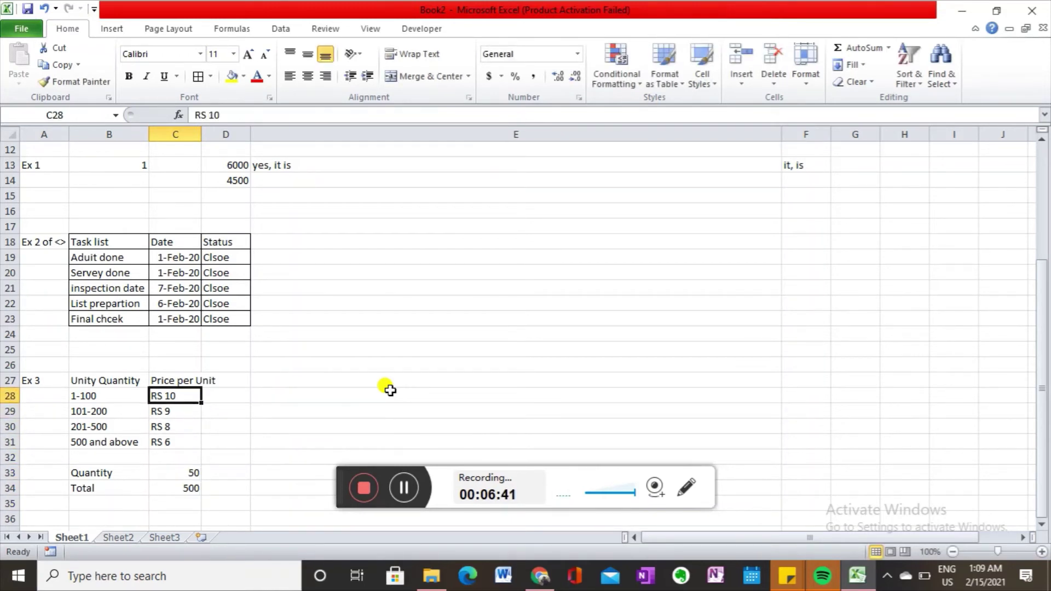
key("Left")
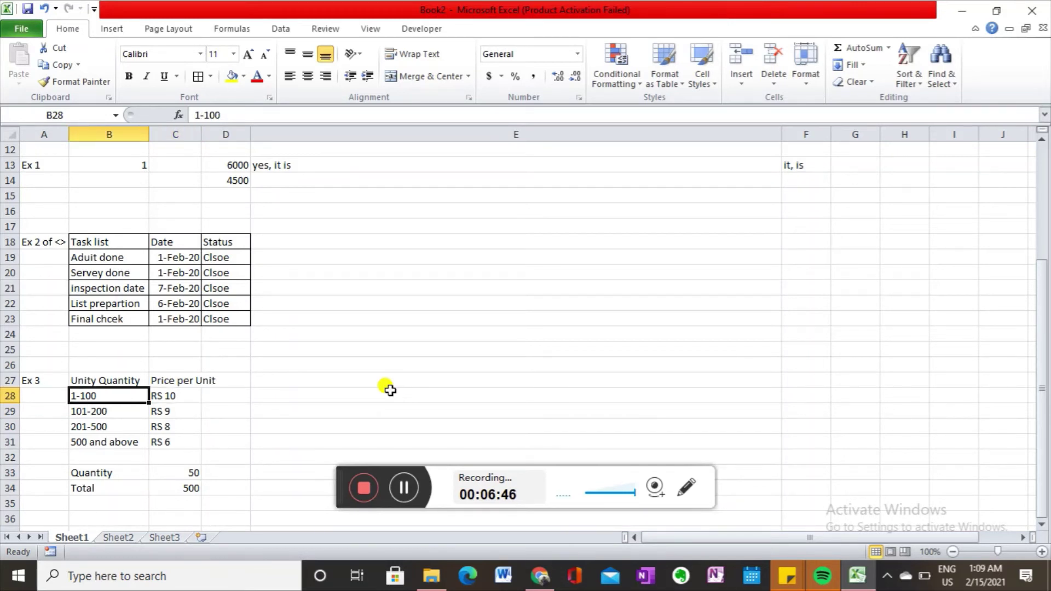
key("Up")
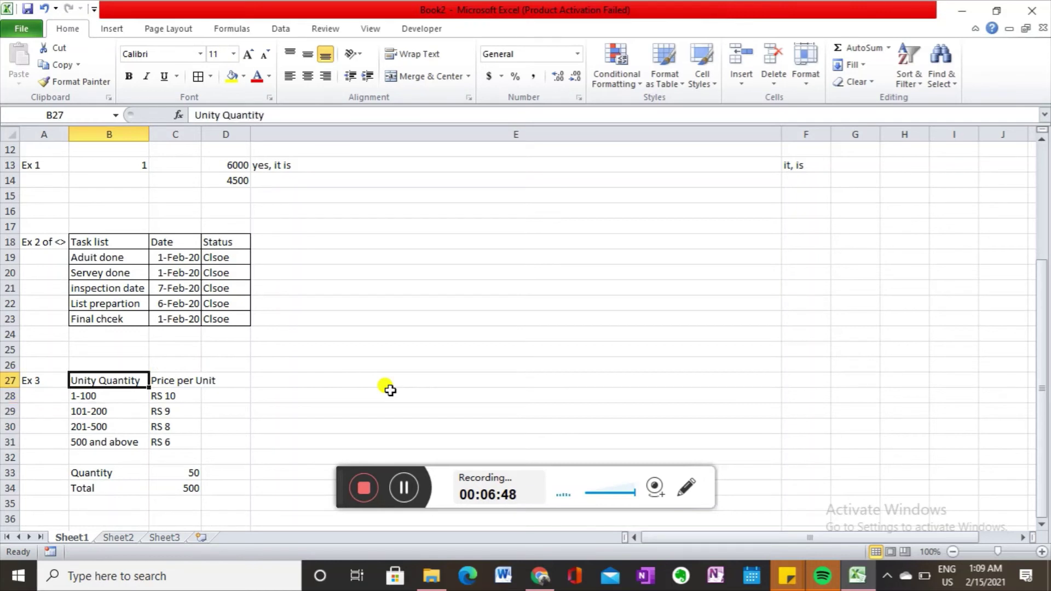
key("Down")
key("Right")
key("Left")
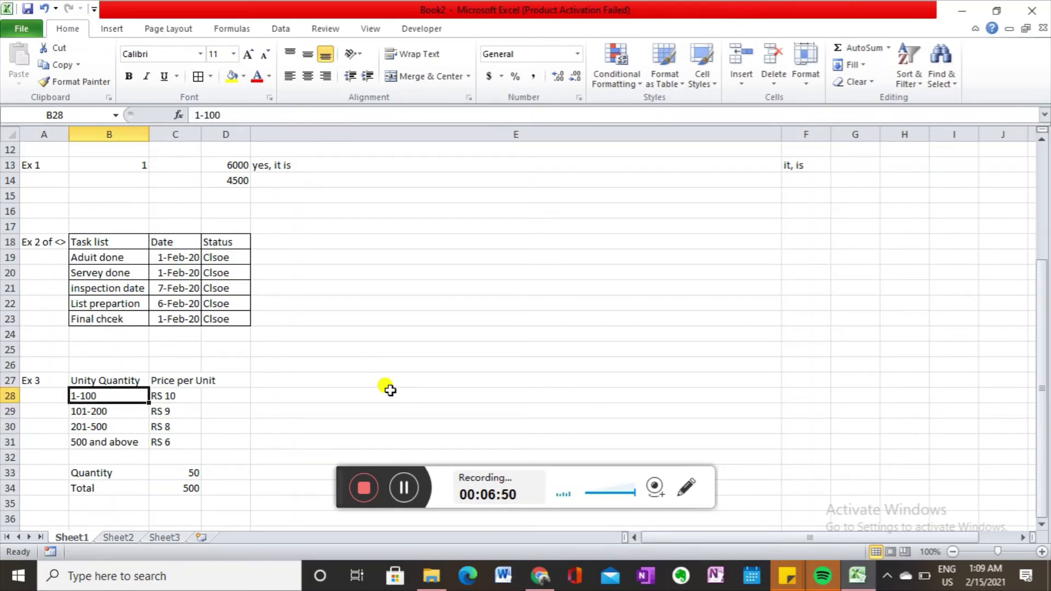
key("Right")
key("Down")
key("Down")
key("Down")
key("Down")
key("Down")
key("Down")
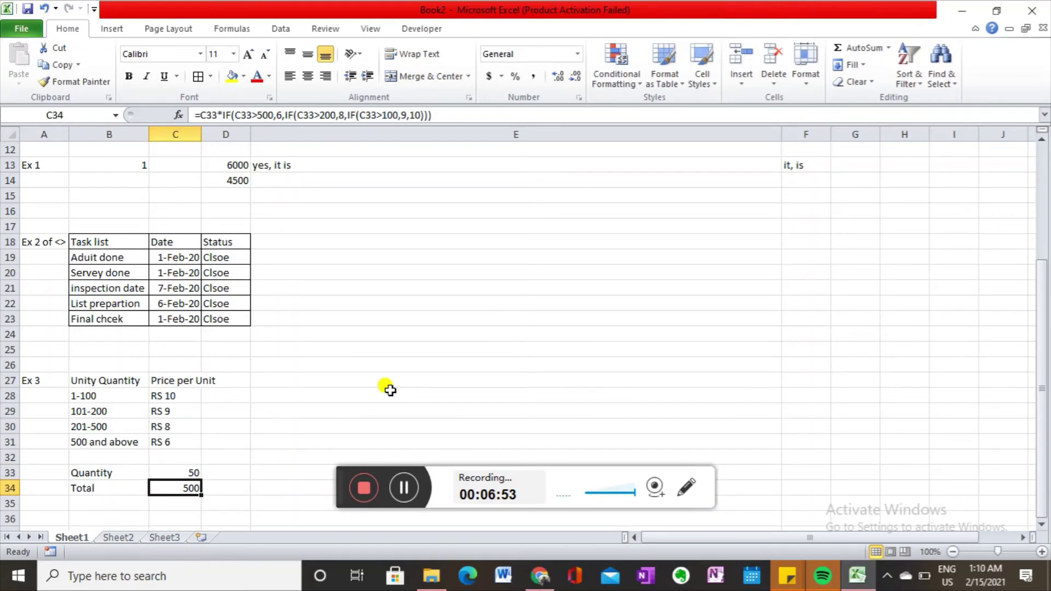
key("F2")
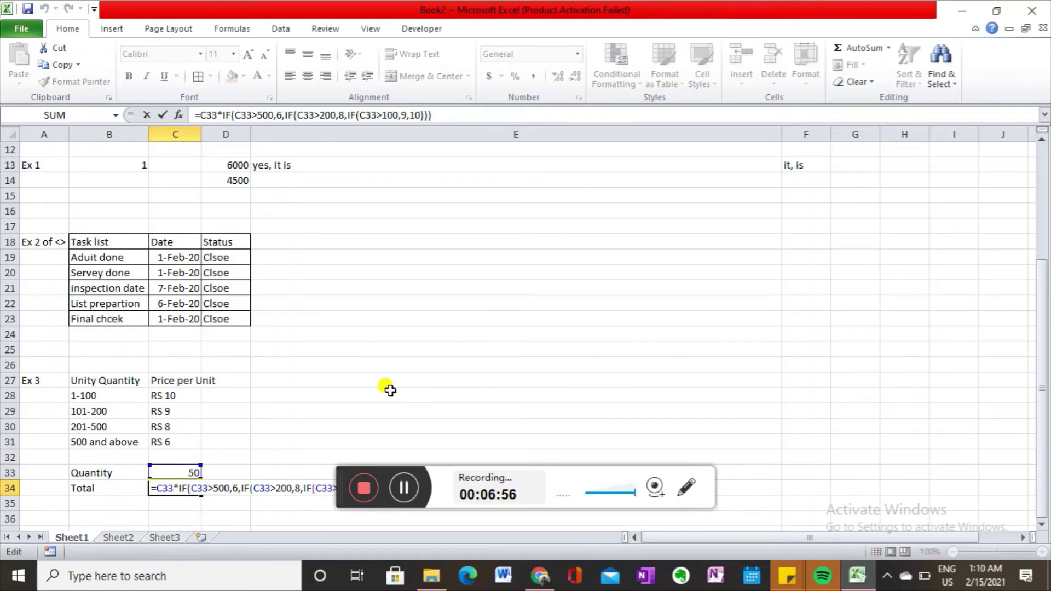
key("Escape")
key("Right")
key("Right")
key("Right")
key("Right")
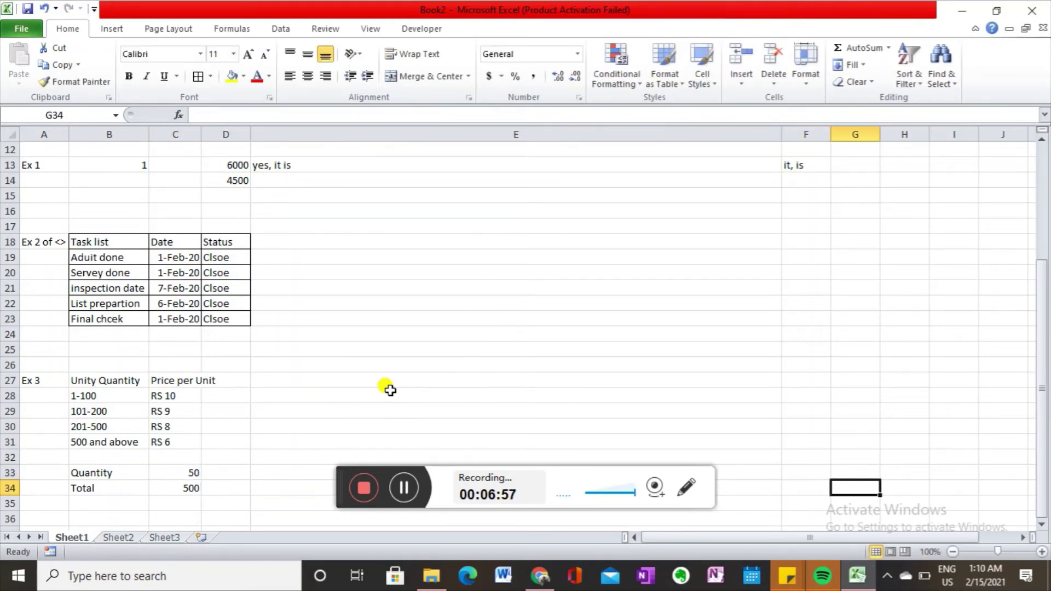
key("Right")
key("Right")
key("Right")
key("Right")
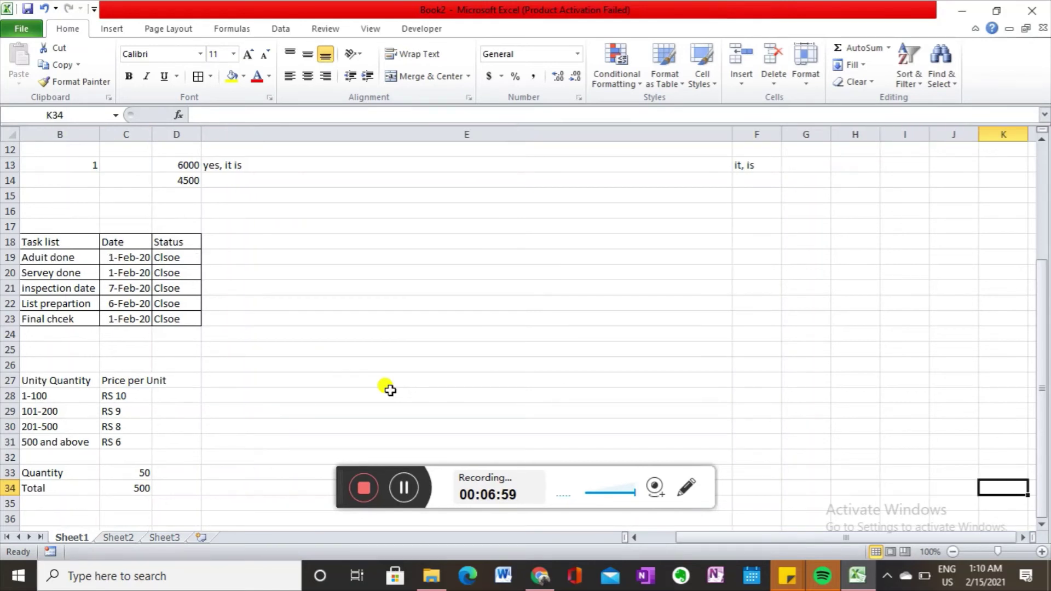
key("Left")
key("Left")
key("Left")
key("Left")
key("Left")
key("Left")
key("Left")
key("Left")
key("Down")
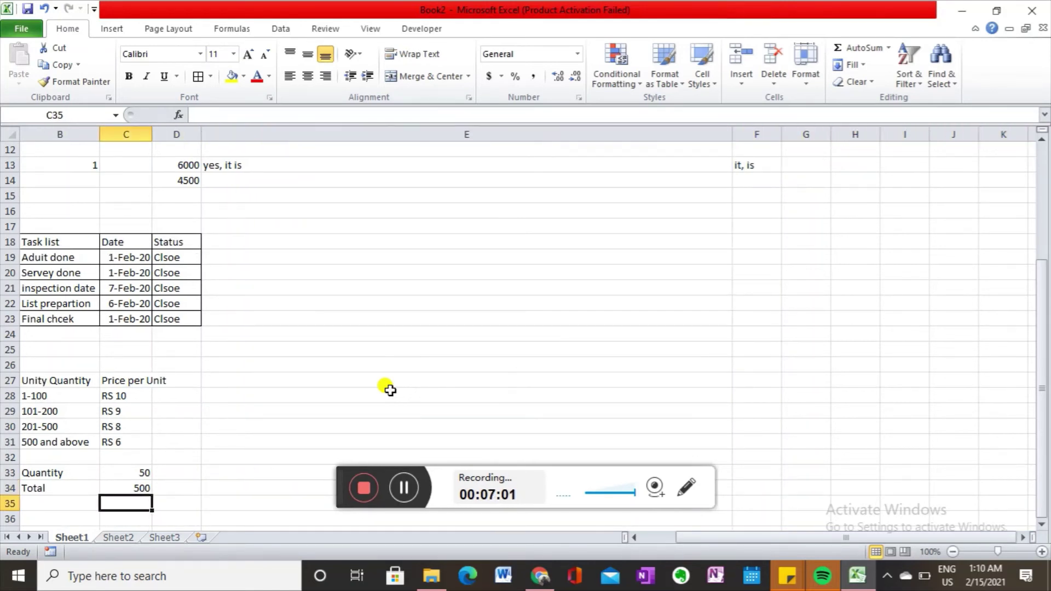
key("Up")
key("F2")
key("shift+Left")
key("shift+Left")
key("shift+Left")
key("shift+Left")
key("shift+Left")
key("shift+Left")
key("shift+Left")
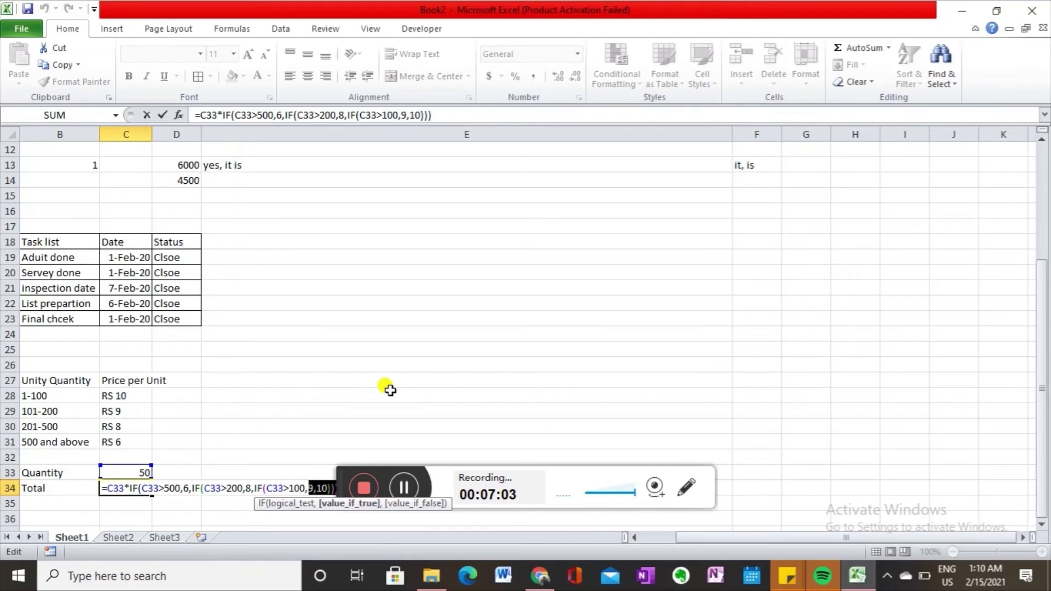
key("shift+Home")
key("ctrl+c")
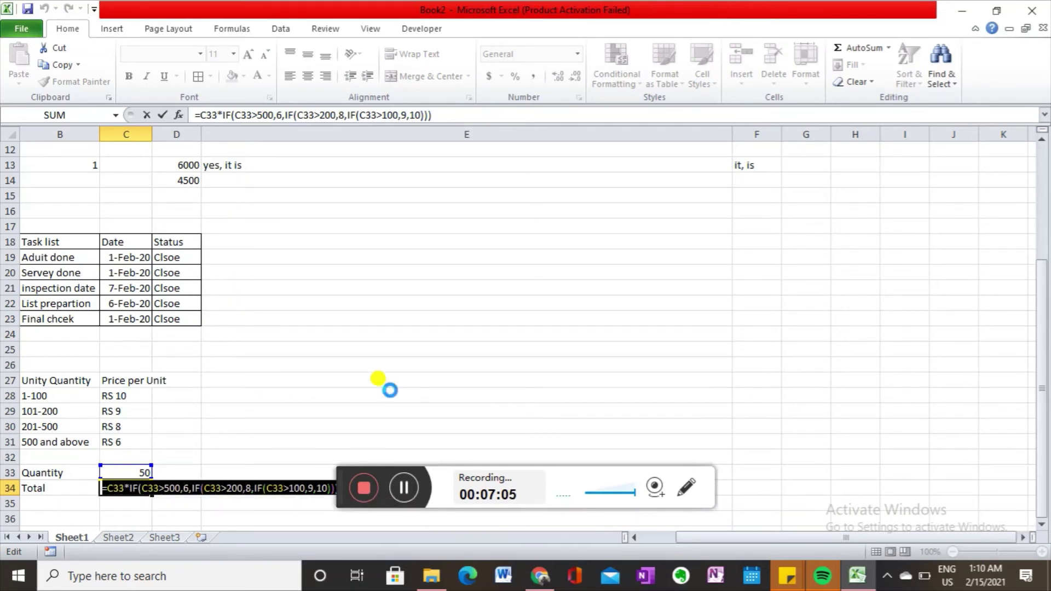
key("Escape")
key("Right")
key("Up")
key("Up")
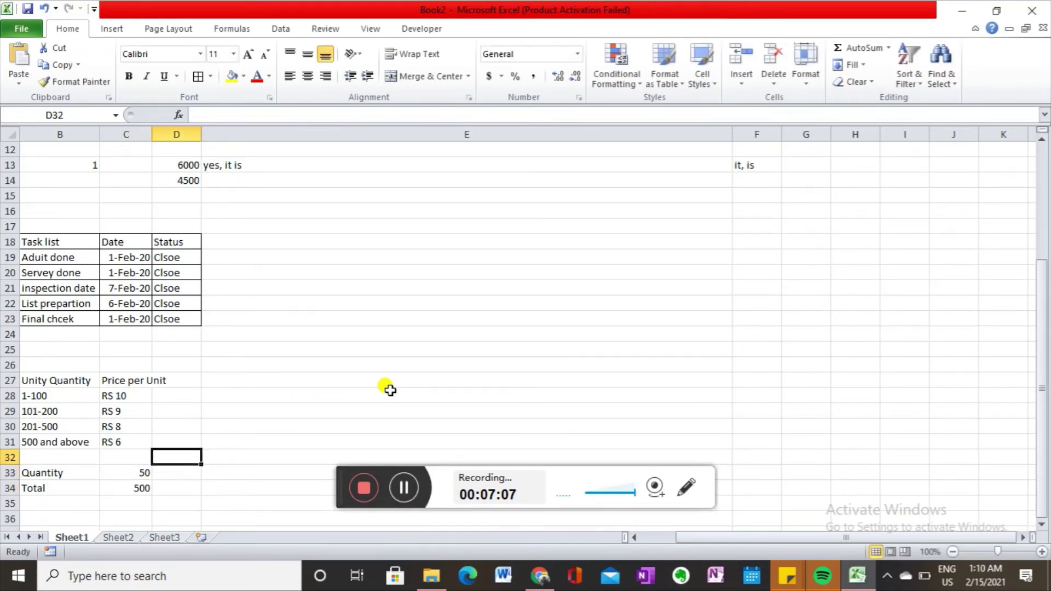
key("Up")
key("Right")
key("Up")
key("F2")
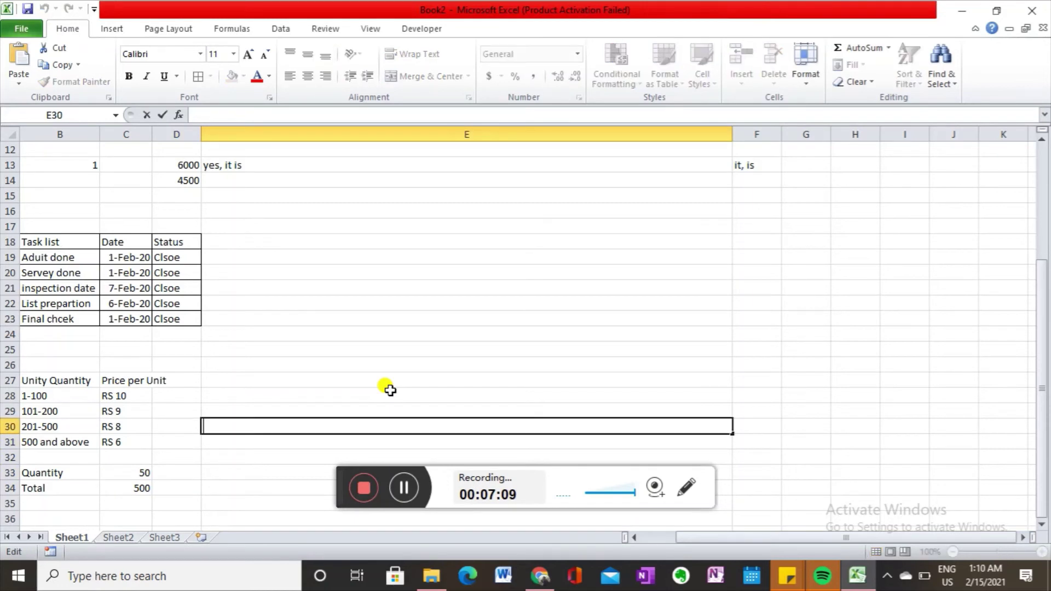
key("ctrl+v")
key("Left")
key("Left")
key("Left")
key("Left")
key("Left")
key("Left")
key("Left")
key("Left")
key("Left")
key("Left")
key("Left")
key("Left")
key("Left")
key("Left")
key("Left")
key("Left")
key("Left")
key("Left")
key("Left")
key("Left")
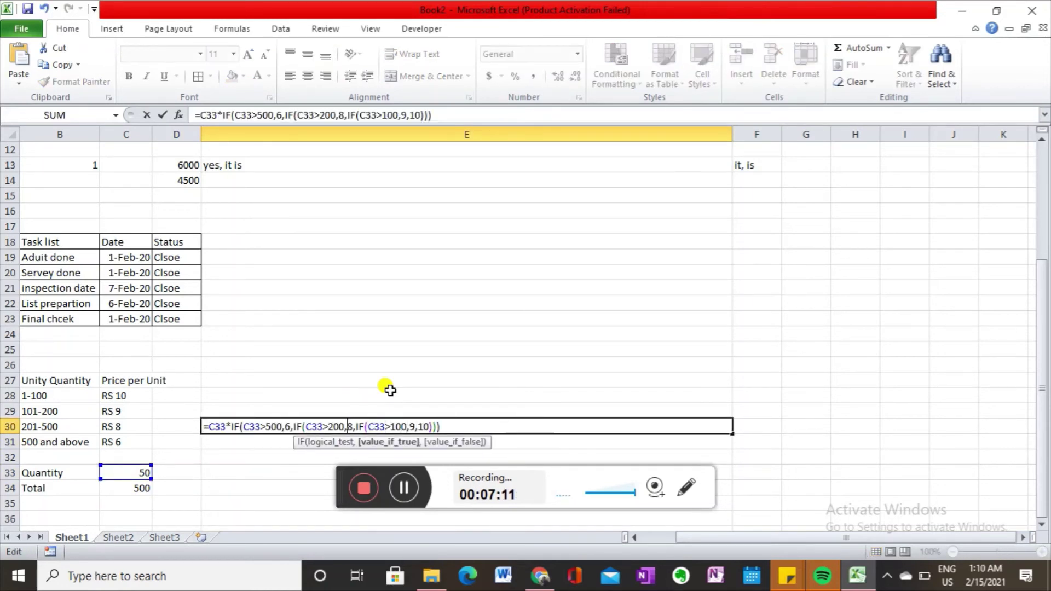
key("Left")
key("Left")
key("Left")
key("Left")
key("Left")
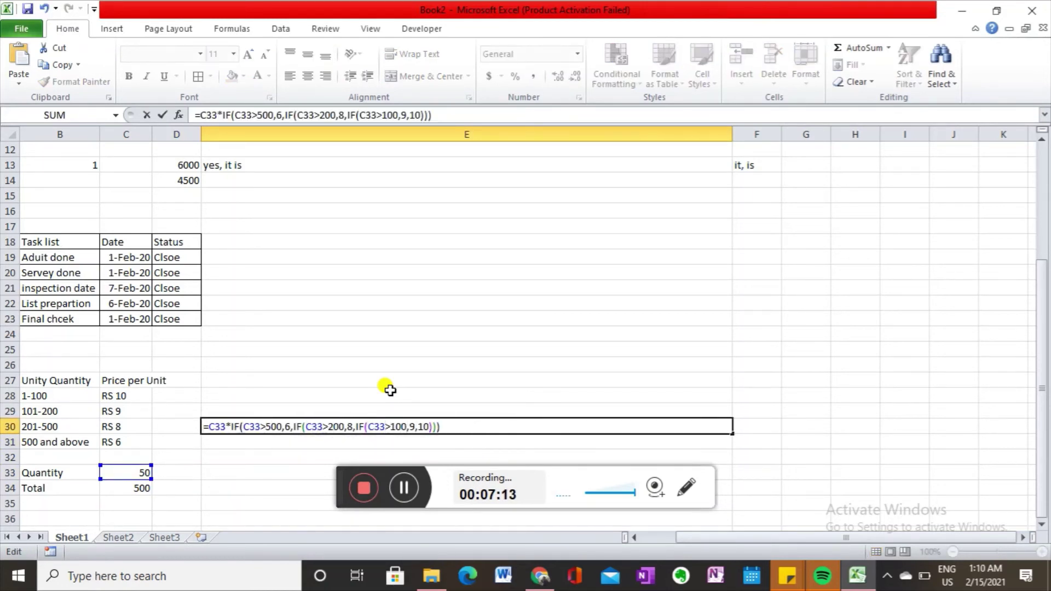
key("Escape")
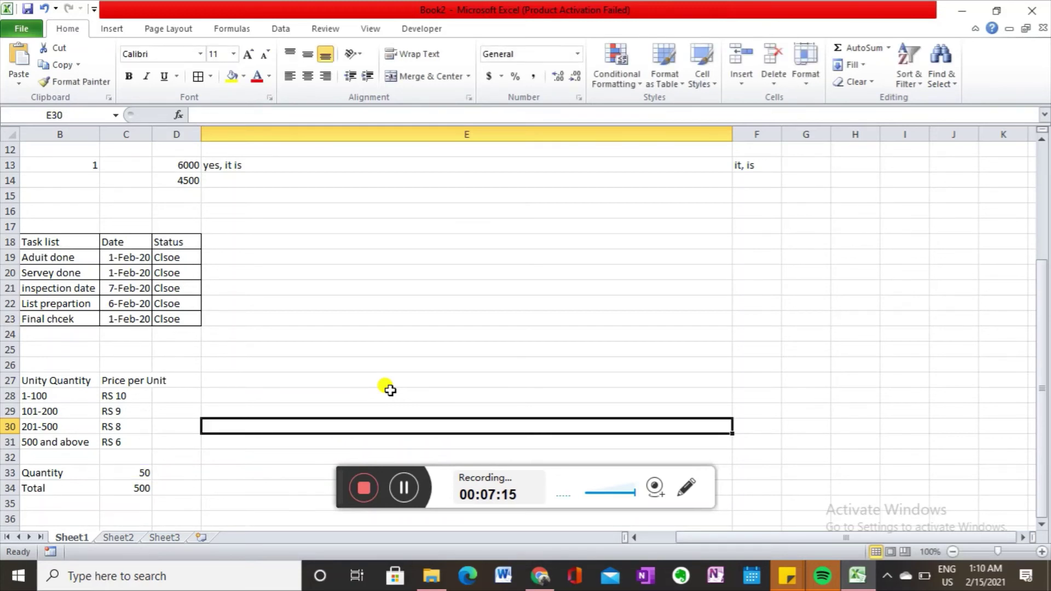
- Undo the last quantity change in C33 and copy the full nested IF formula text from the Total cell C34
key("ctrl+z")
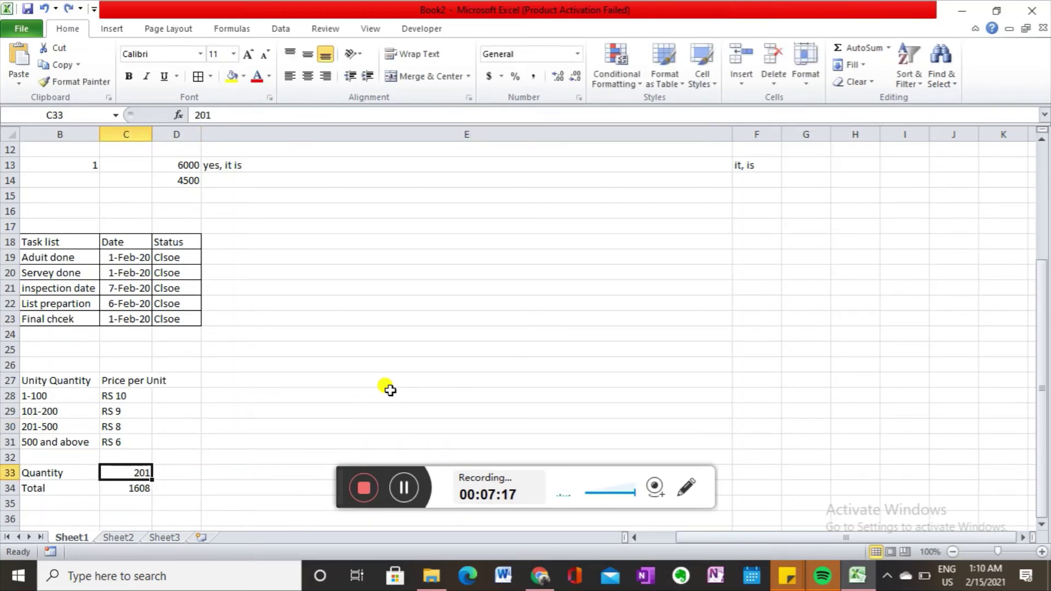
key("Down")
key("F2")
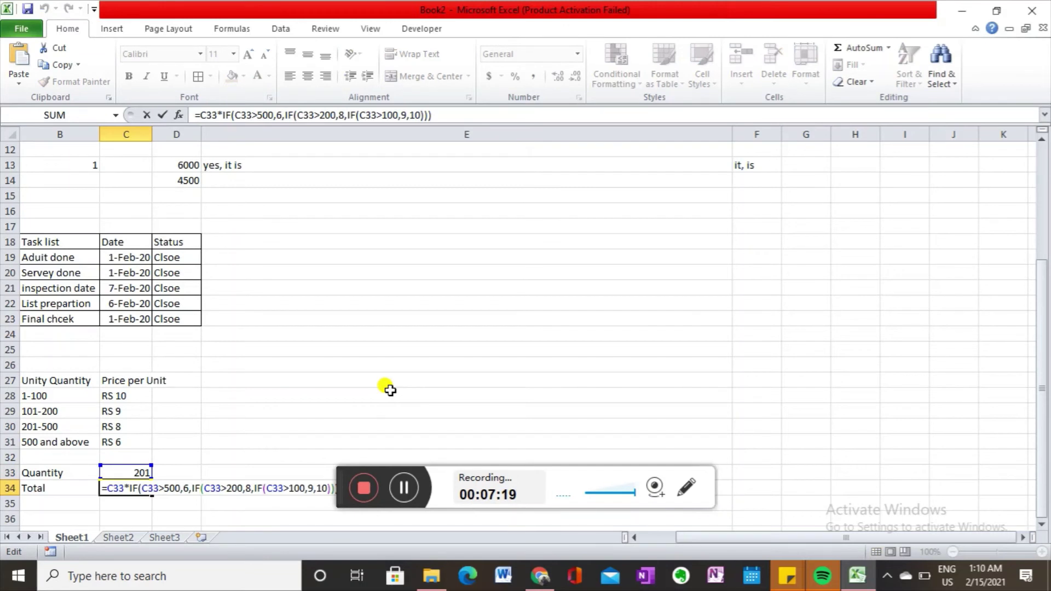
key("shift+Left")
key("shift+Left")
key("shift+Left")
key("shift+Left")
key("shift+Left")
key("shift+Left")
key("shift+Left")
key("shift+Left")
key("shift+Left")
key("shift+Left")
key("shift+Left")
key("shift+Left")
key("shift+Left")
key("shift+Left")
key("shift+Left")
key("shift+Left")
key("shift+Left")
key("shift+Left")
key("shift+Left")
key("shift+Left")
key("ctrl+c")
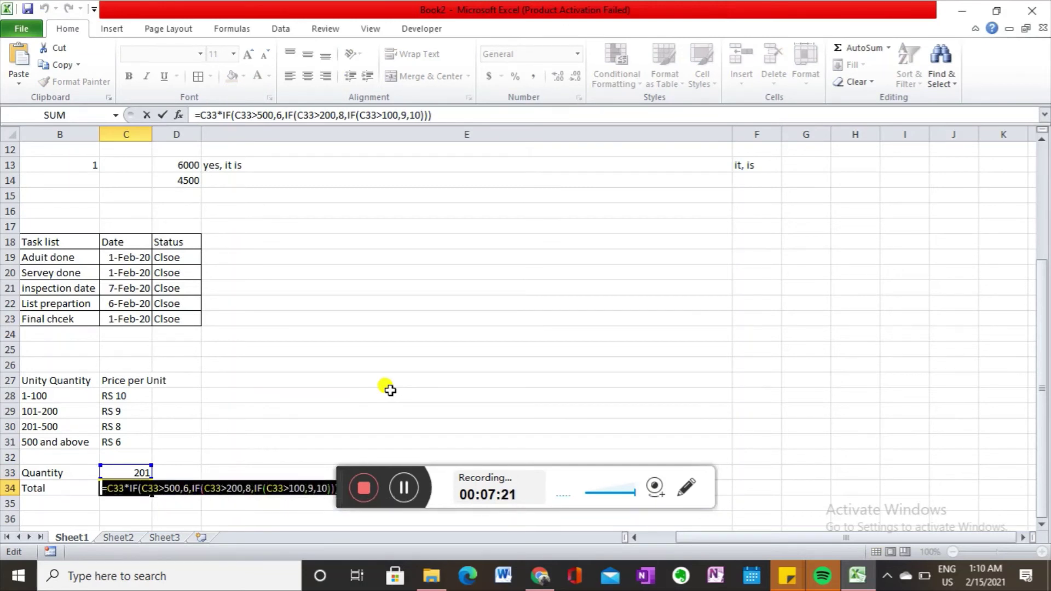
- Paste the copied formula text =C33*IF(C33>500,6,IF(C33>200,8,IF(C33>100,9,10))) into E28, leaving the original in C34 intact
key("Escape")
key("Right")
key("Right")
key("Up")
key("Up")
key("Up")
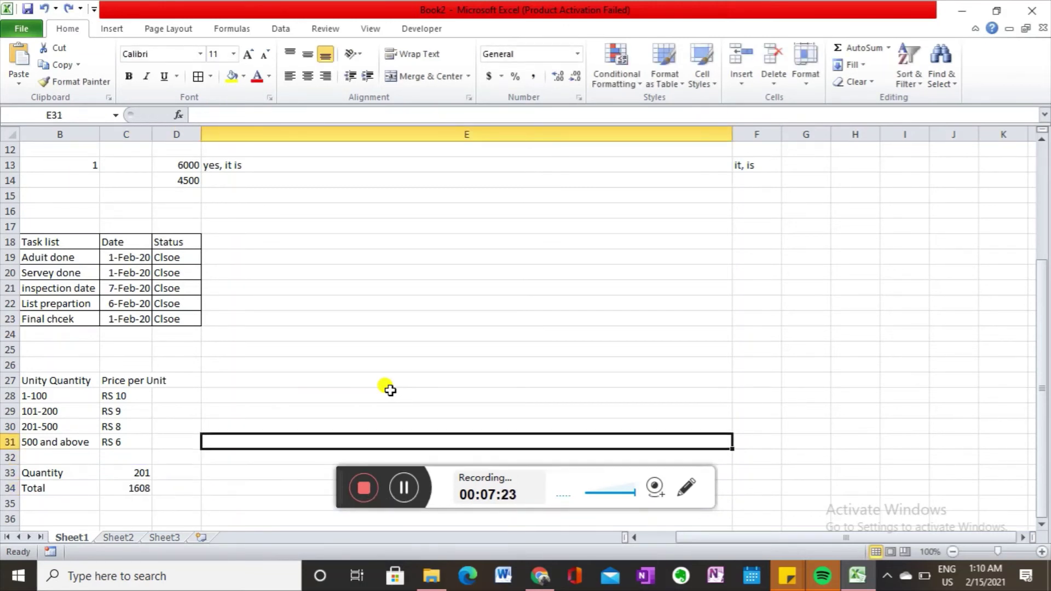
key("Up")
key("Up")
key("Up")
key("F2")
key("ctrl+v")
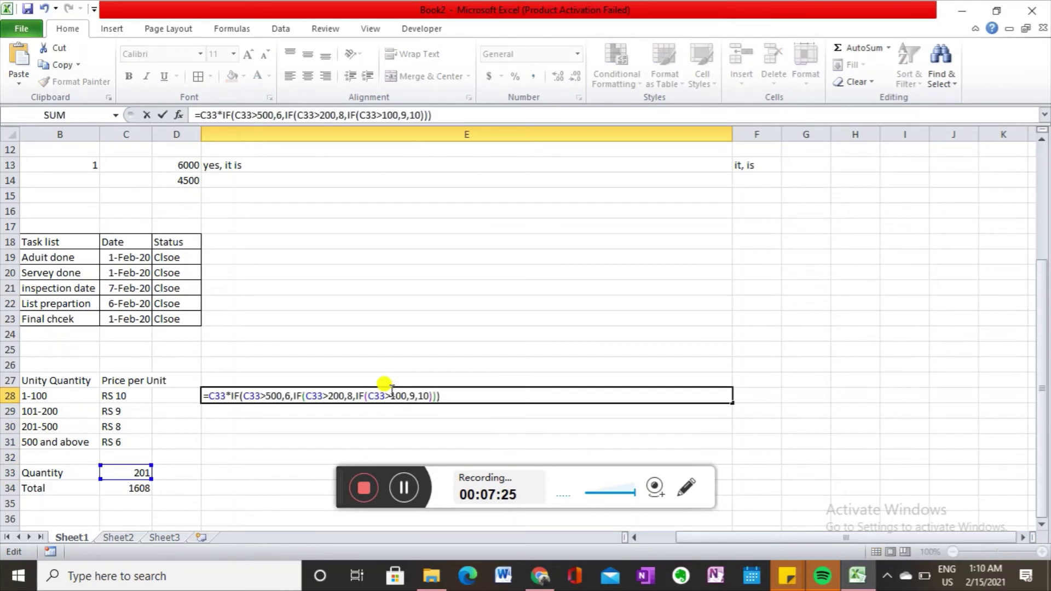
- Insert a comma before the equals sign of the formula in E28 to store it as displayed text
key("Left")
key("Left")
key("Left")
key("Left")
key("Left")
key("Left")
key("Left")
key("Left")
key("Left")
key("Left")
key("Left")
key("Left")
key("Left")
key("Left")
key("Left")
key("Left")
key("Left")
key("Left")
key("Left")
key("Left")
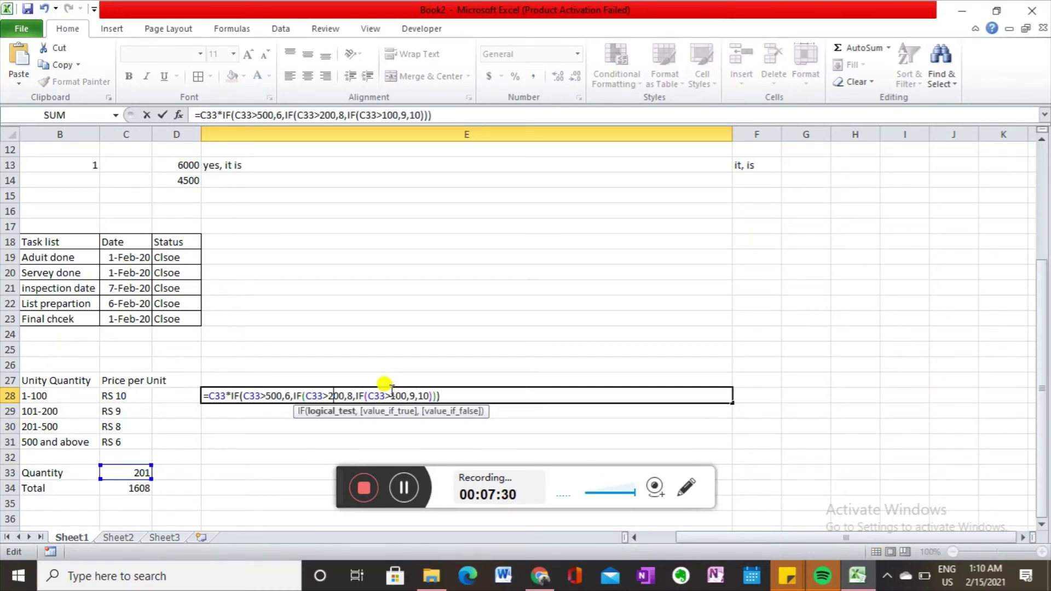
key("Left")
key("Left")
key("Left")
key("Left")
key("Left")
key("Left")
key("Left")
key("Left")
key("Left")
key("Left")
key("Left")
key("Left")
key("Left")
key("Left")
key("Left")
key("Left")
key("Left")
key("Home")
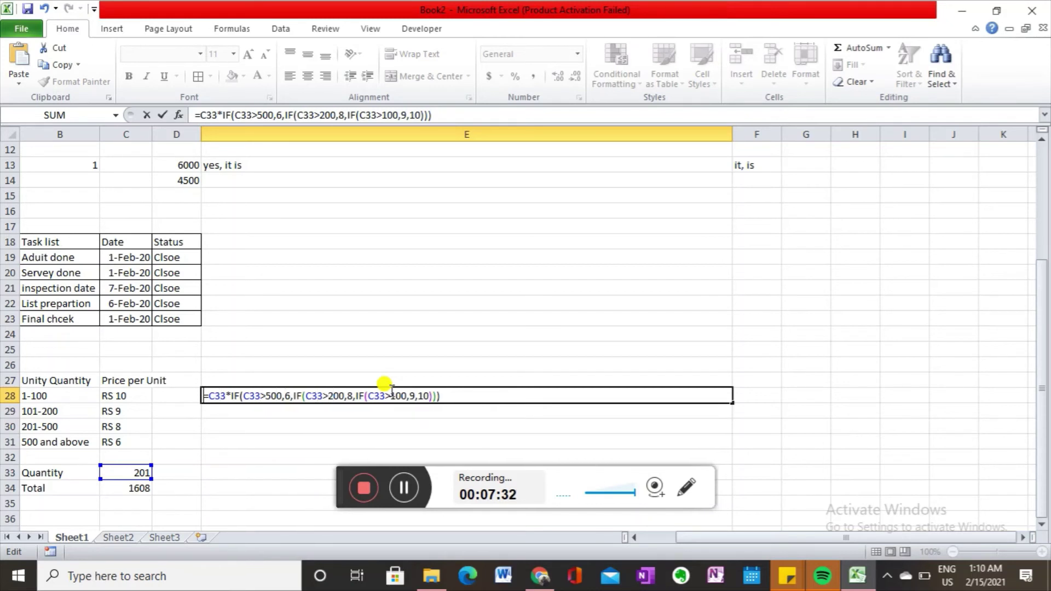
type(",")
key("Return")
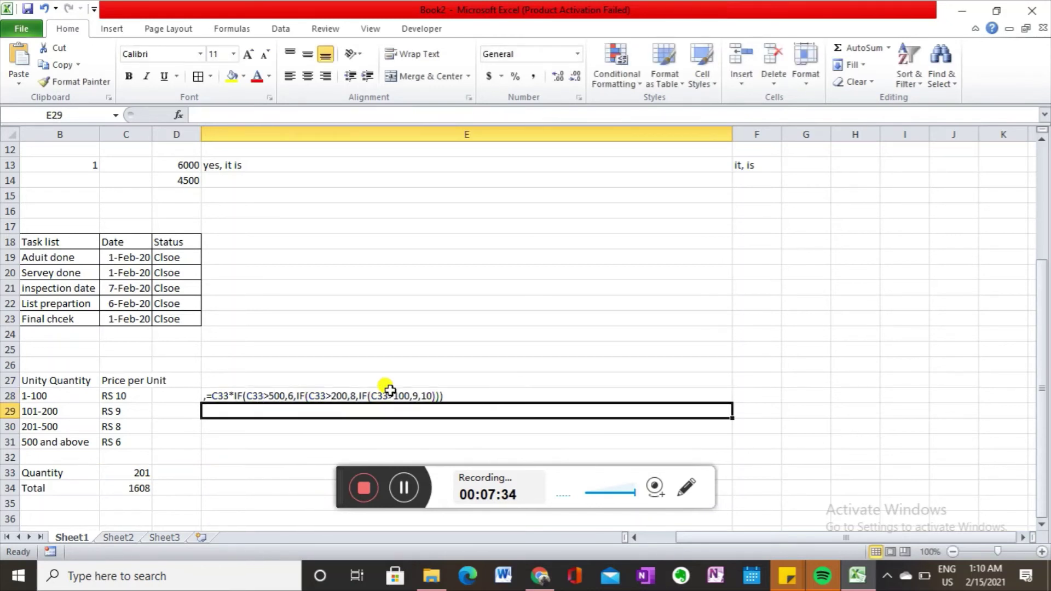
key("Down")
key("Down")
key("Down")
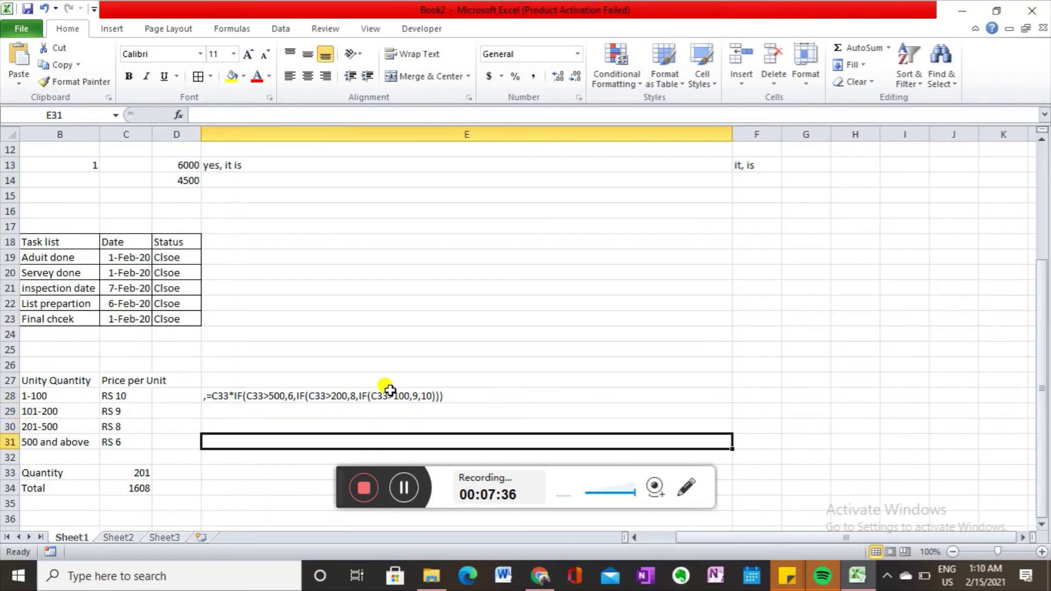
key("Left")
key("Left")
key("Down")
key("Down")
key("Down")
key("Down")
key("Down")
key("Down")
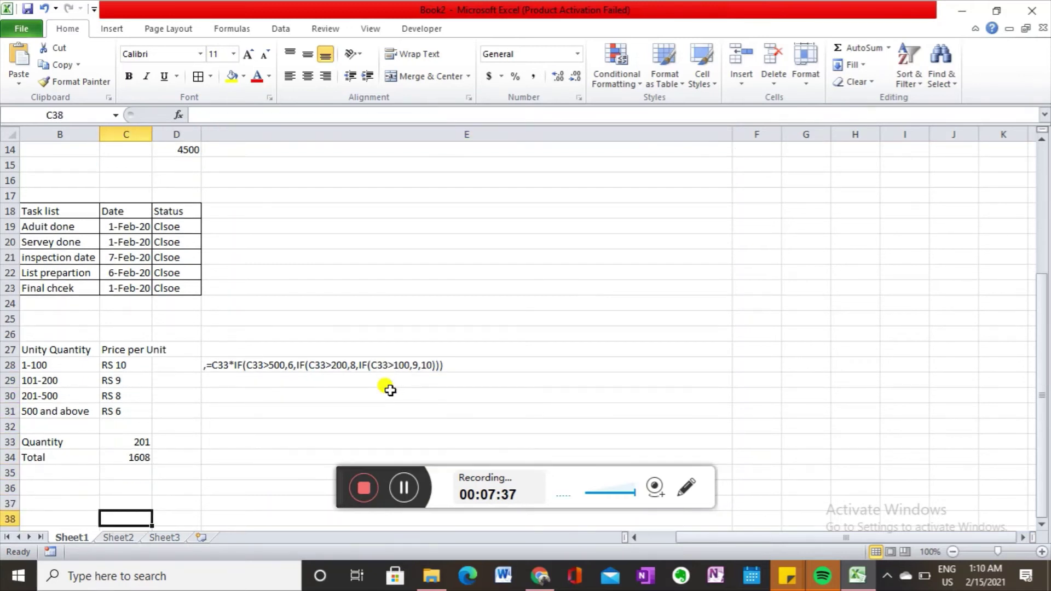
key("Up")
key("Up")
key("Up")
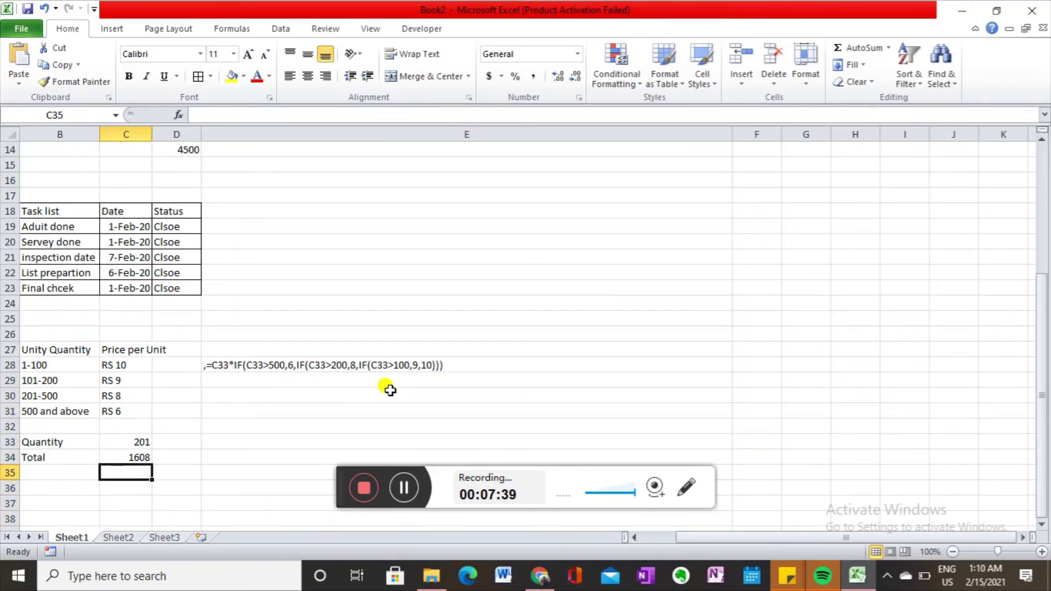
type("=")
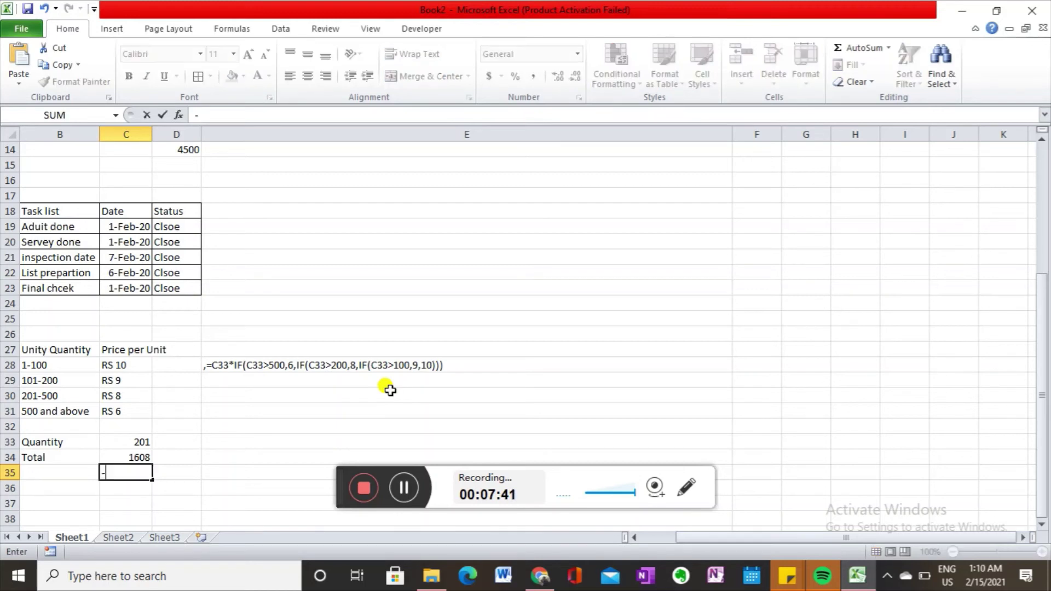
key("BackSpace")
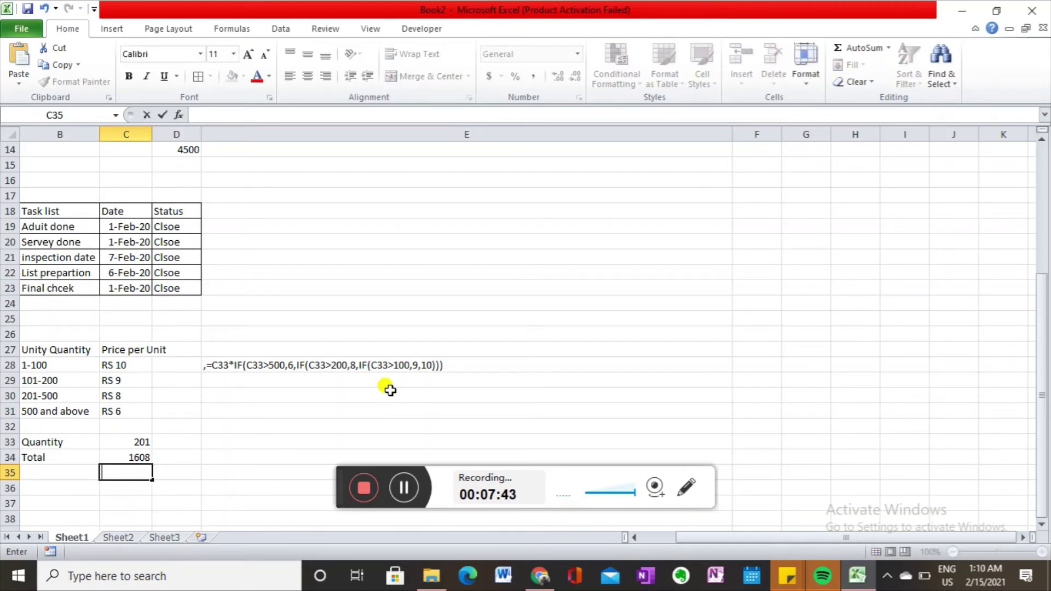
type("=")
key("BackSpace")
type("-")
key("Escape")
key("Up")
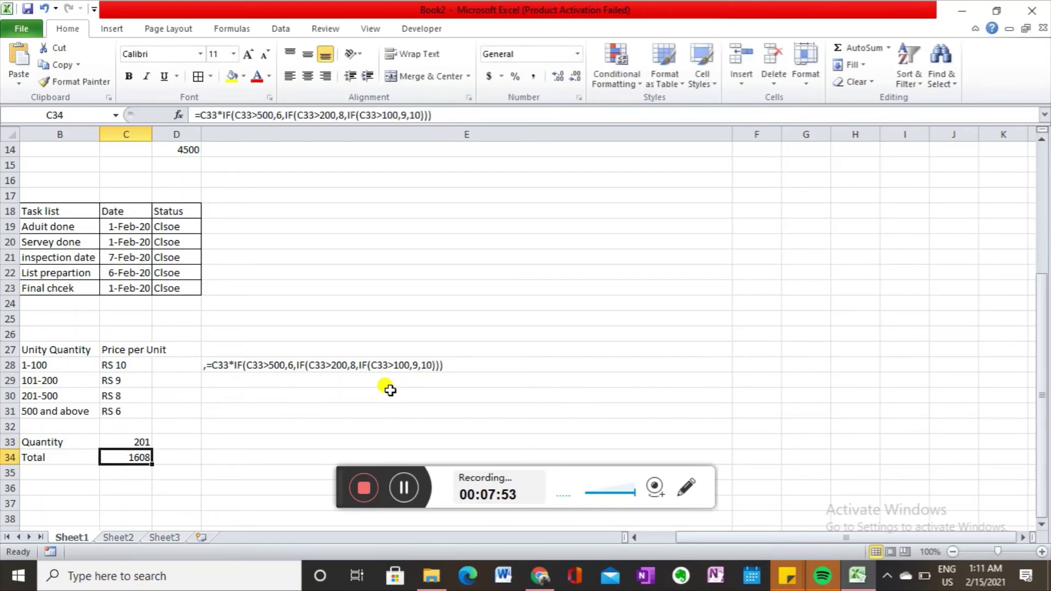
- Review the nested IF formula in the Total cell C34 argument by argument, keeping it as it is
key("F2")
key("Left")
key("Left")
key("Left")
key("Left")
key("Left")
key("Left")
key("Left")
key("Left")
key("Left")
key("Left")
key("Left")
key("Left")
key("Left")
key("Left")
key("Left")
key("Left")
key("Left")
key("Left")
key("Left")
key("Left")
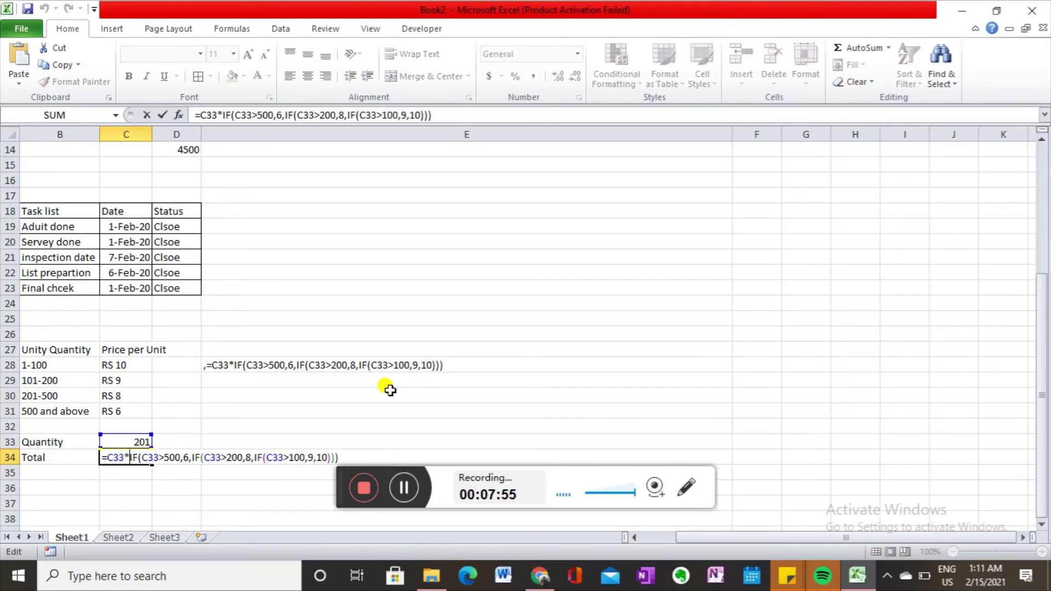
key("Left")
key("Left")
key("Left")
key("Left")
key("Left")
key("ctrl+Return")
key("Down")
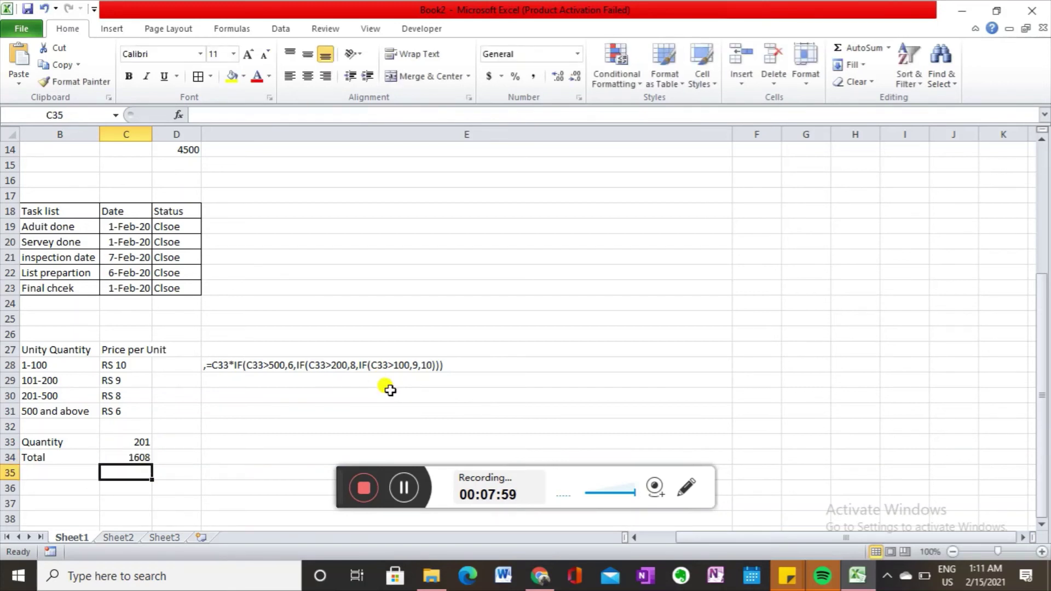
- Start a formula in C36 that multiplies the quantity by an IF testing it above 500: =C33*IF(C33>500,
key("Down")
type("=")
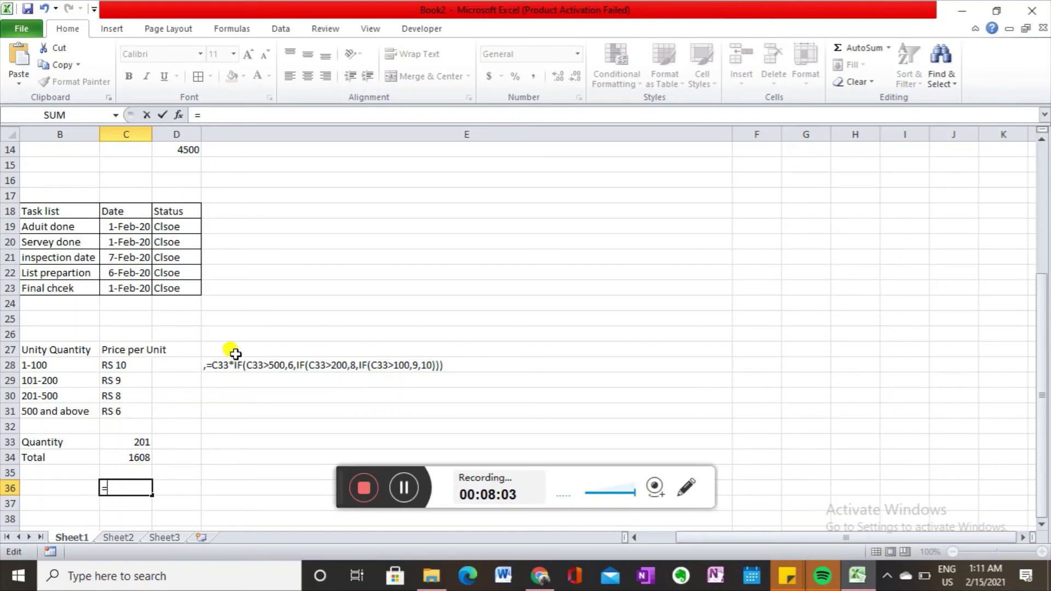
left_click(143, 442)
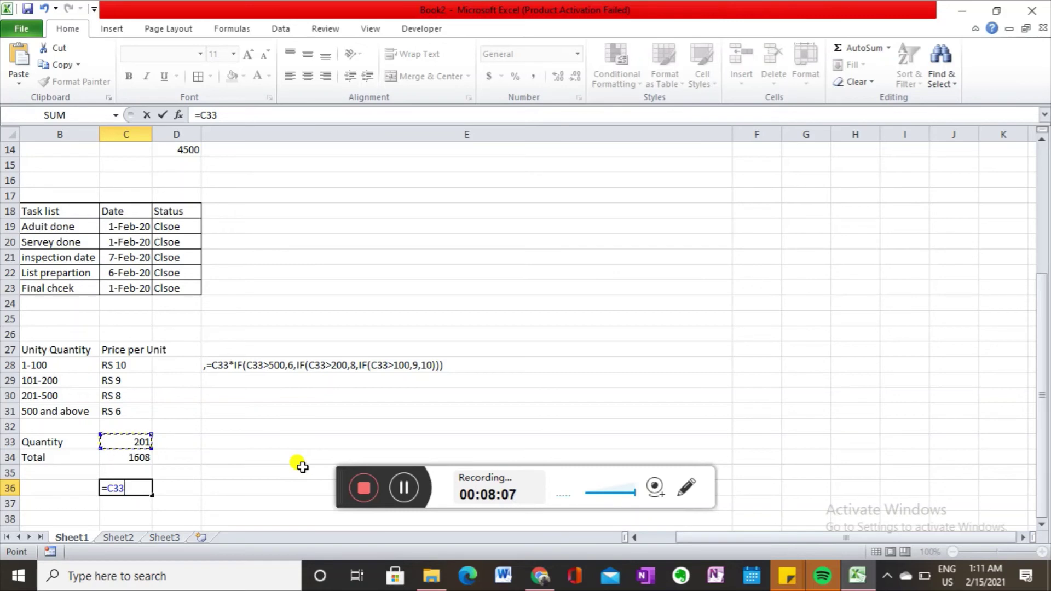
type("&")
key("BackSpace")
type("*IF(")
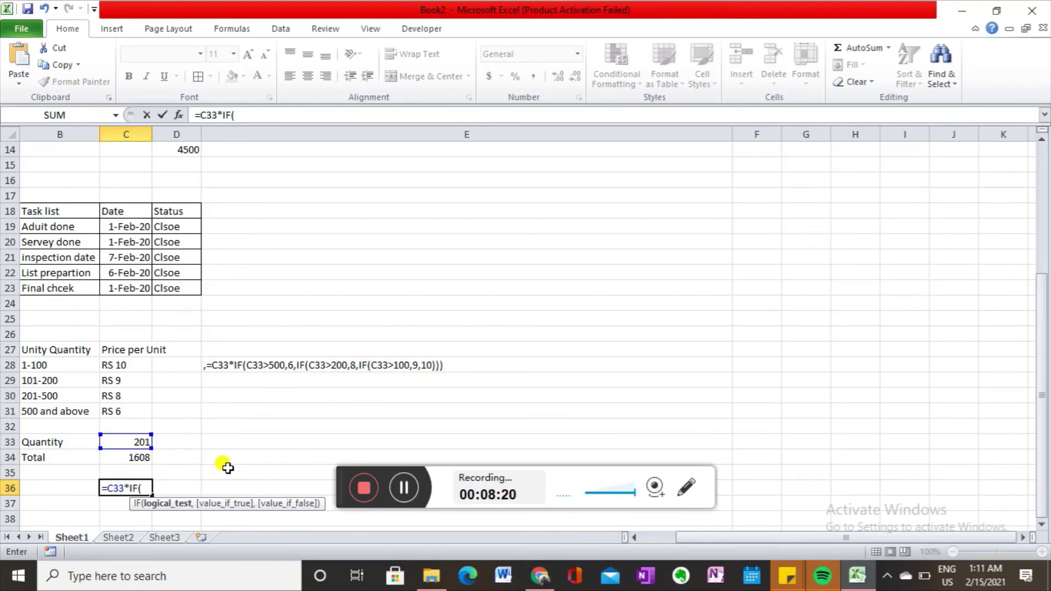
left_click(130, 444)
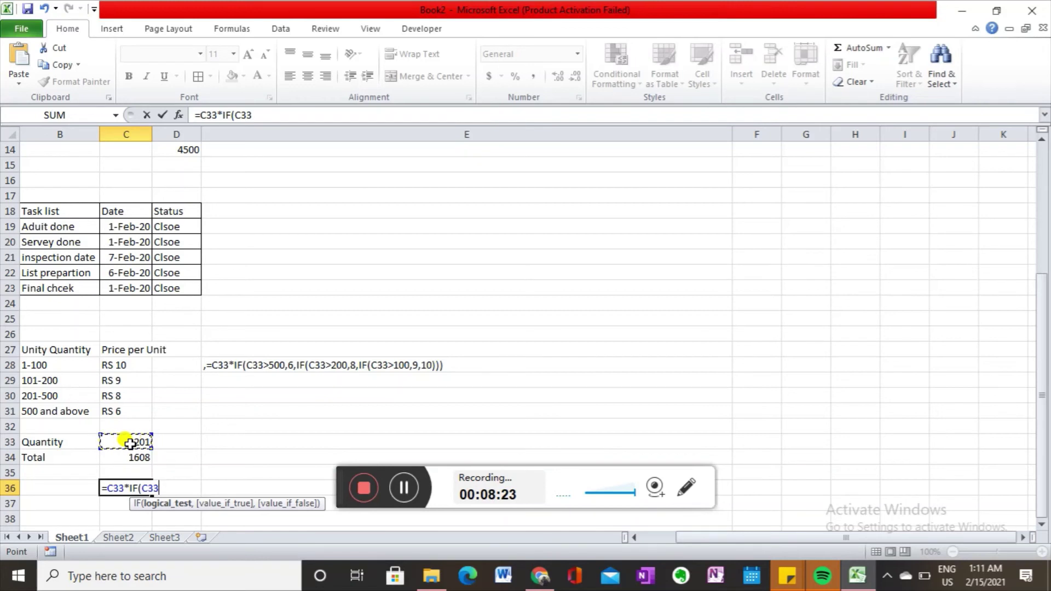
type(">500,")
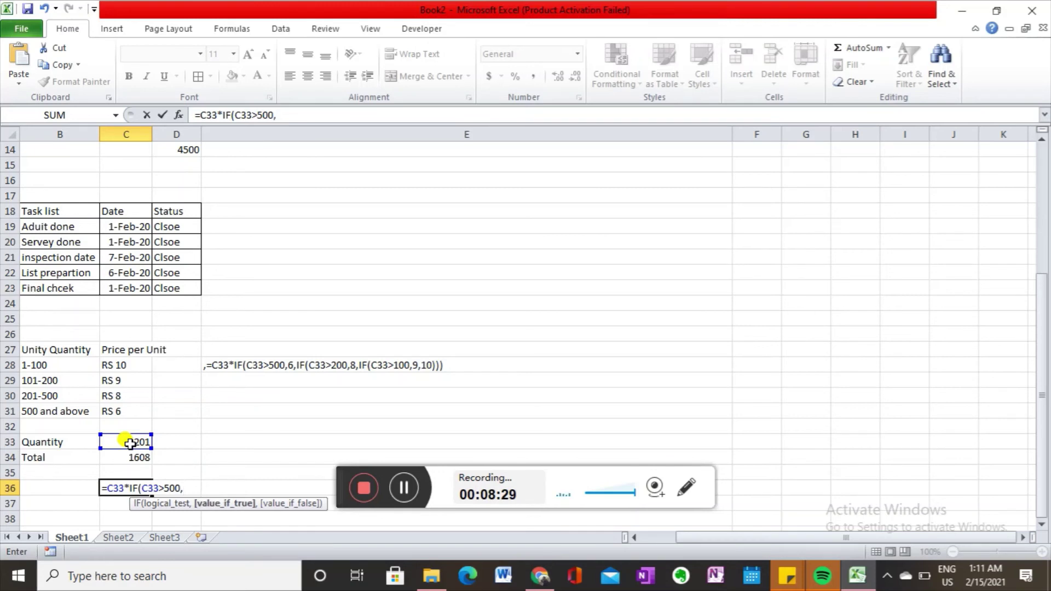
- Continue the C36 formula with price 6 and a nested IF giving 8 for quantities above 200: 6,IF(C33>200,8,
type("6,if")
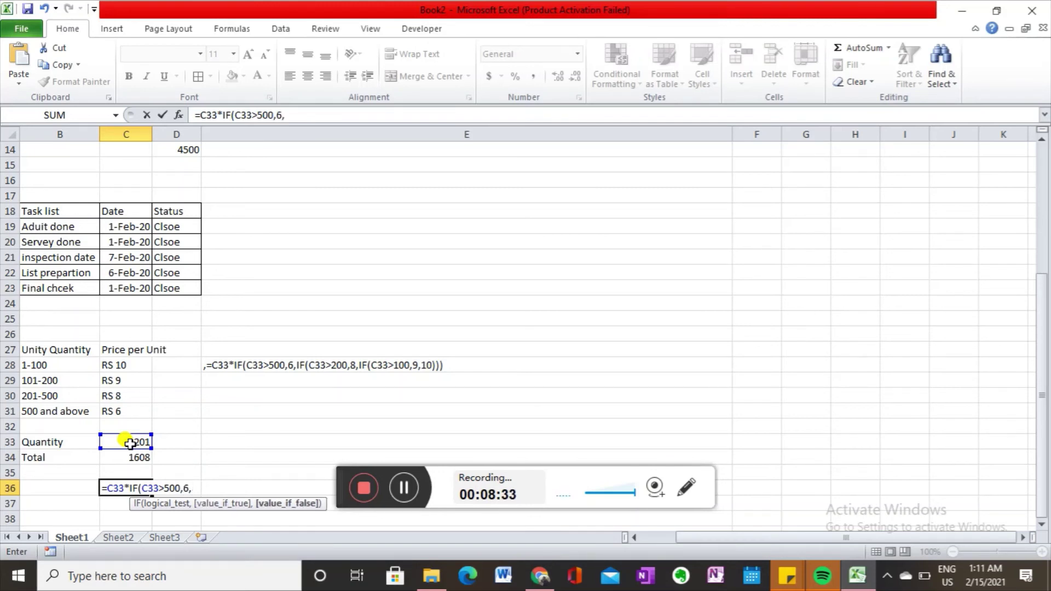
key("Tab")
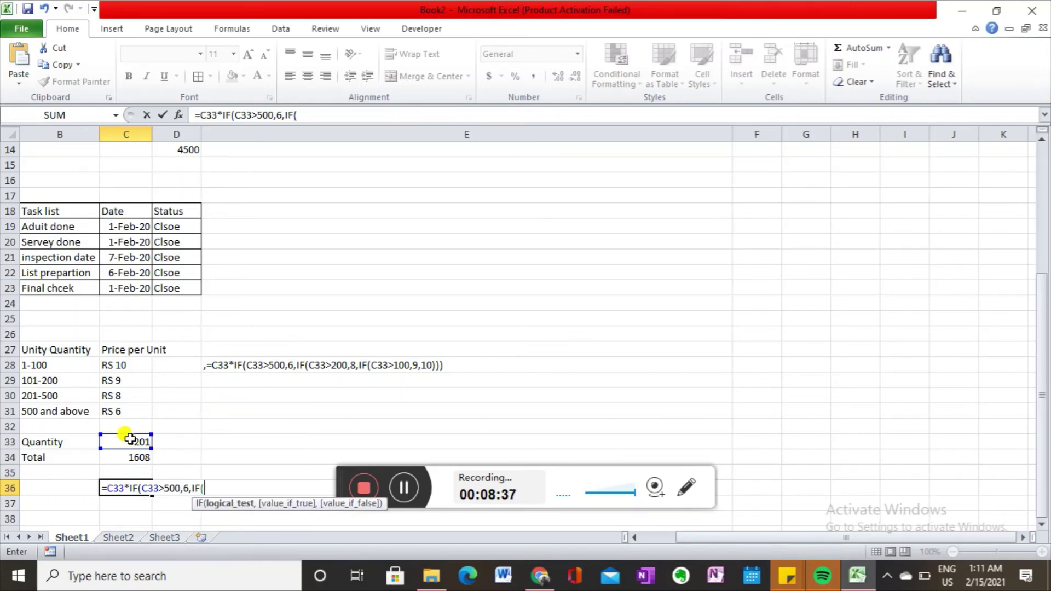
left_click(130, 437)
type(">200")
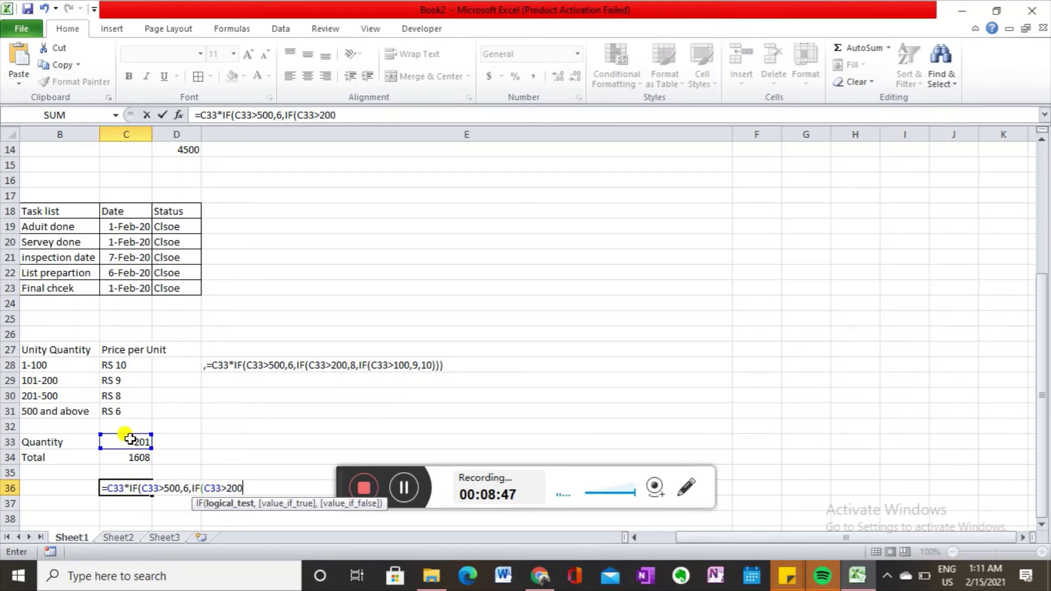
type(",")
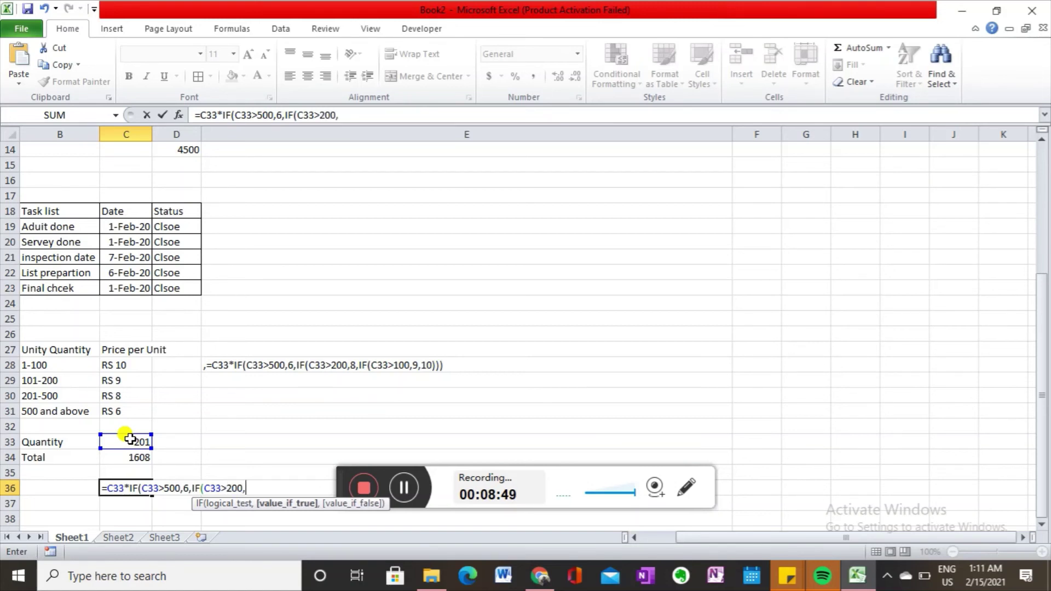
type("8,")
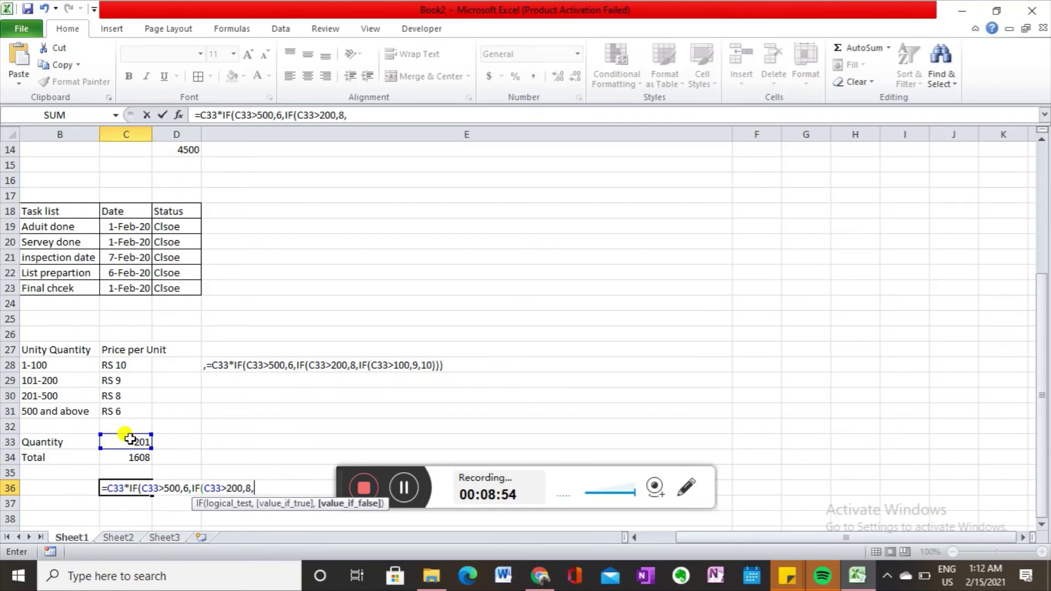
- Complete the C36 formula with a third nested IF written as IF(100,9,10), close all parentheses and enter it
key("BackSpace")
type(",IF")
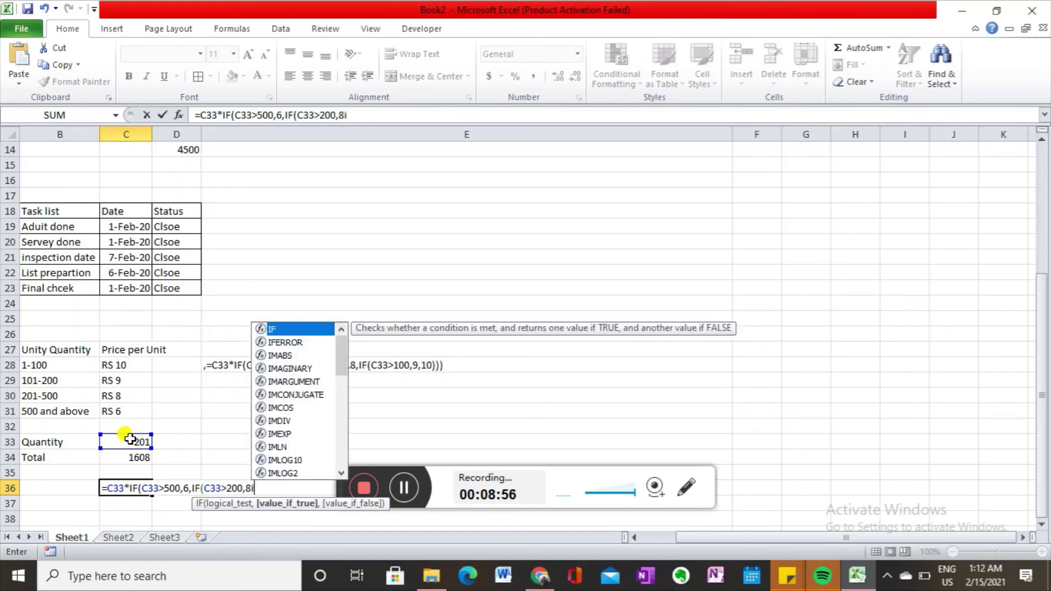
key("BackSpace")
key("BackSpace")
key("BackSpace")
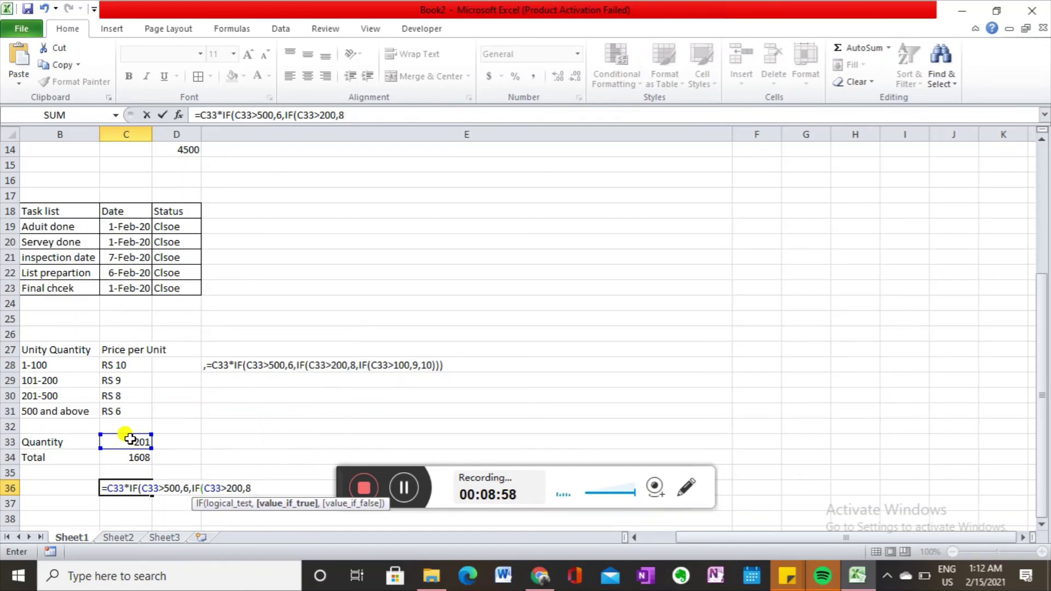
type(",IF(")
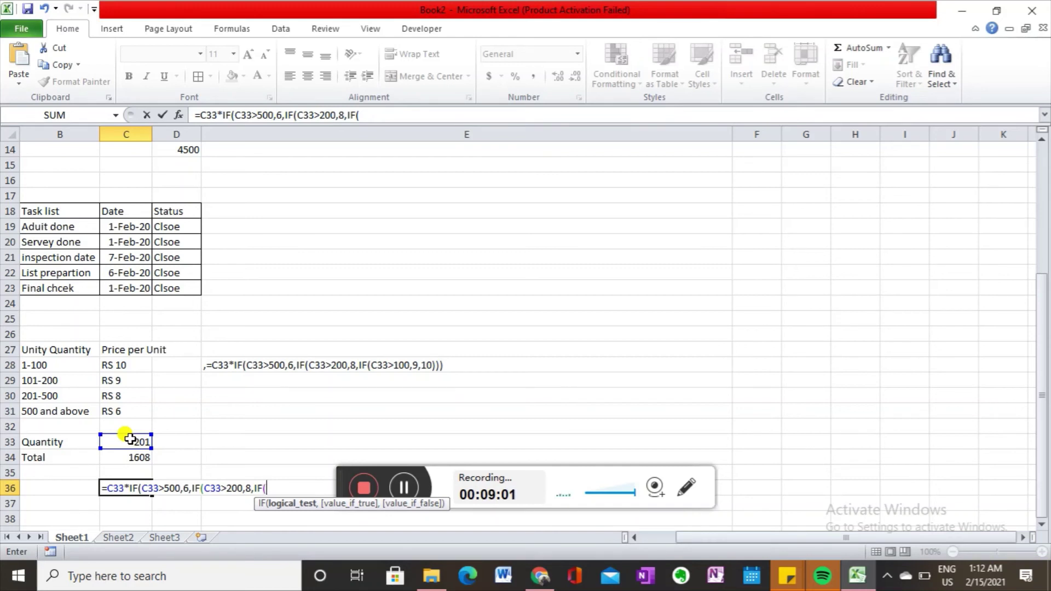
type("100,")
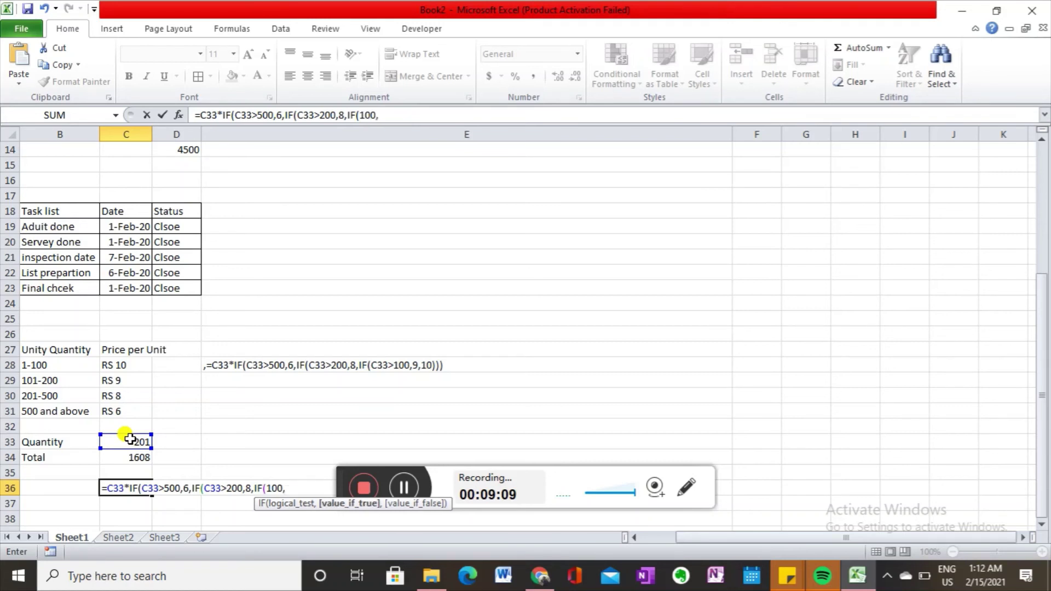
type("9,")
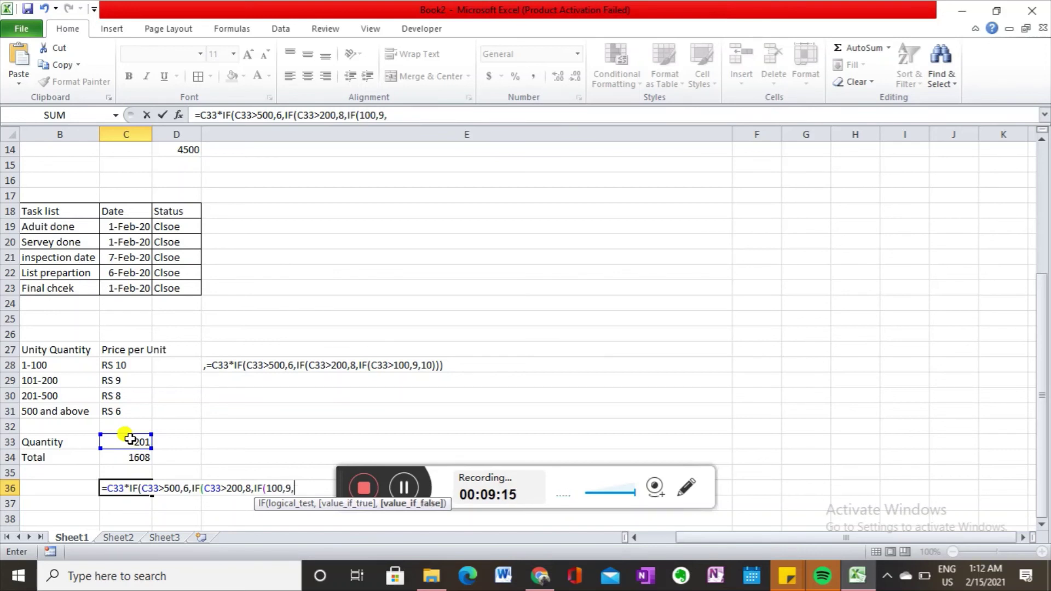
type("10)")
key("Return")
key("Return")
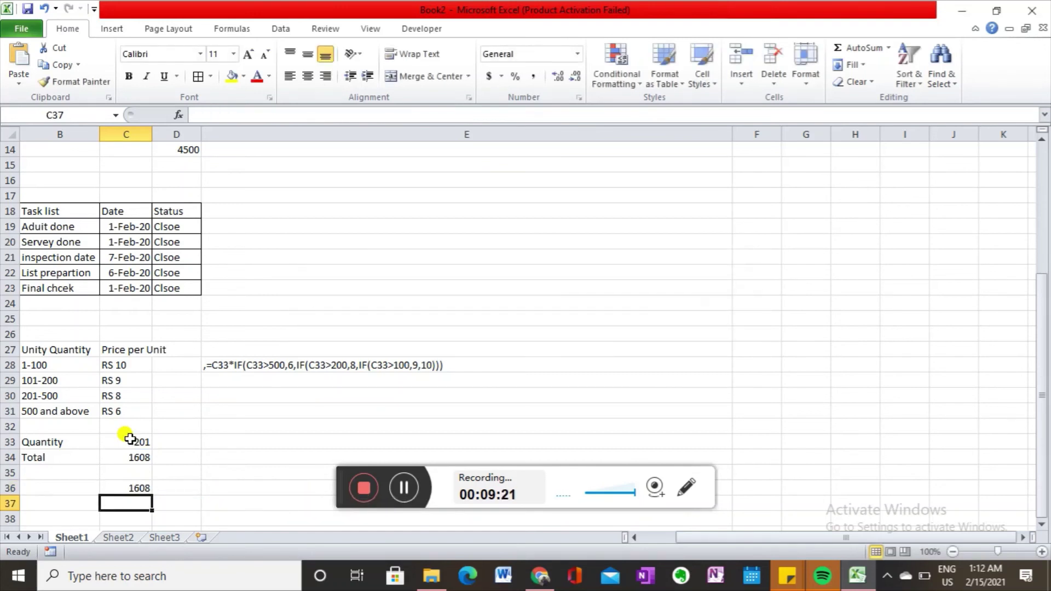
- Compare the formulas in C36 and C34, and set the quantity in C33 to 100
key("Up")
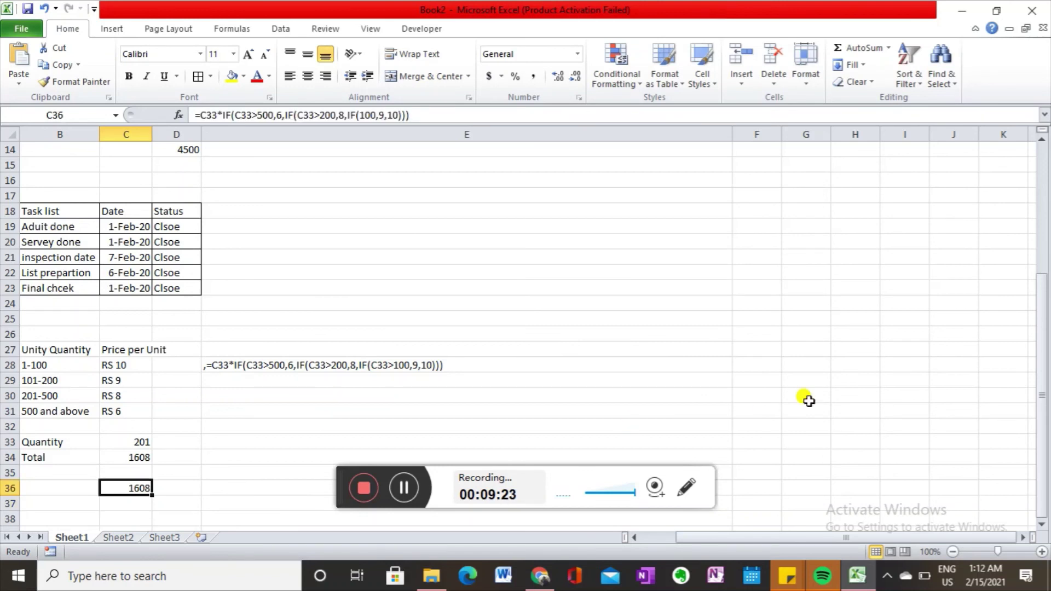
key("Up")
key("Up")
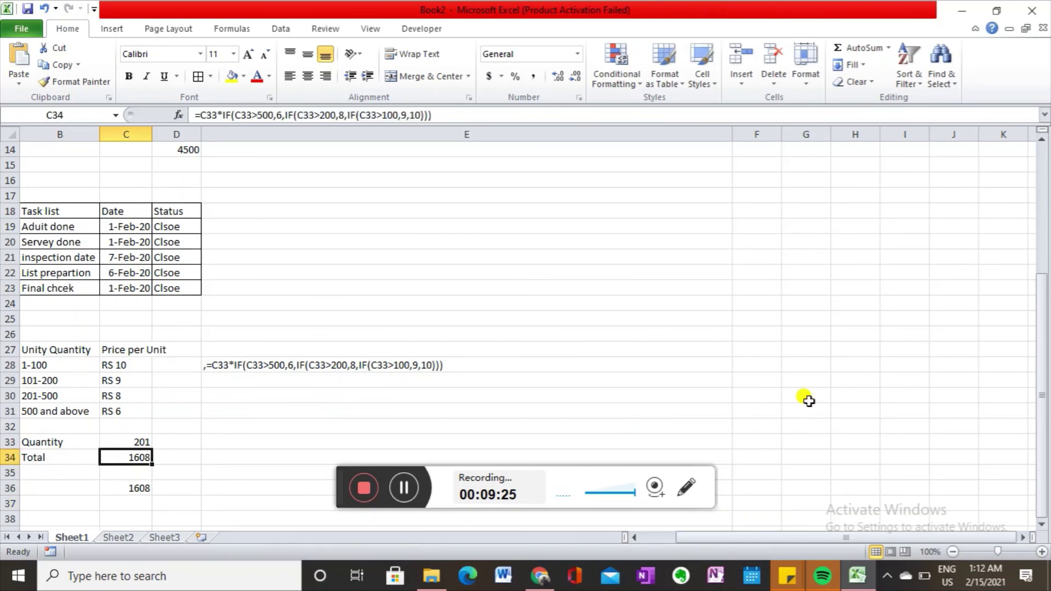
key("Down")
key("Down")
key("Up")
key("Up")
key("Up")
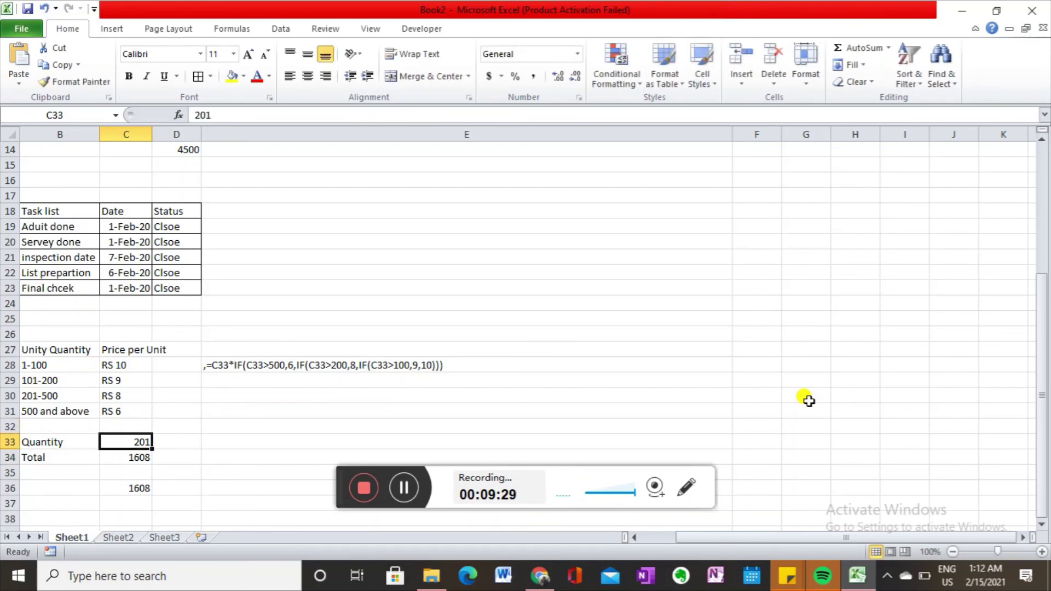
key("BackSpace")
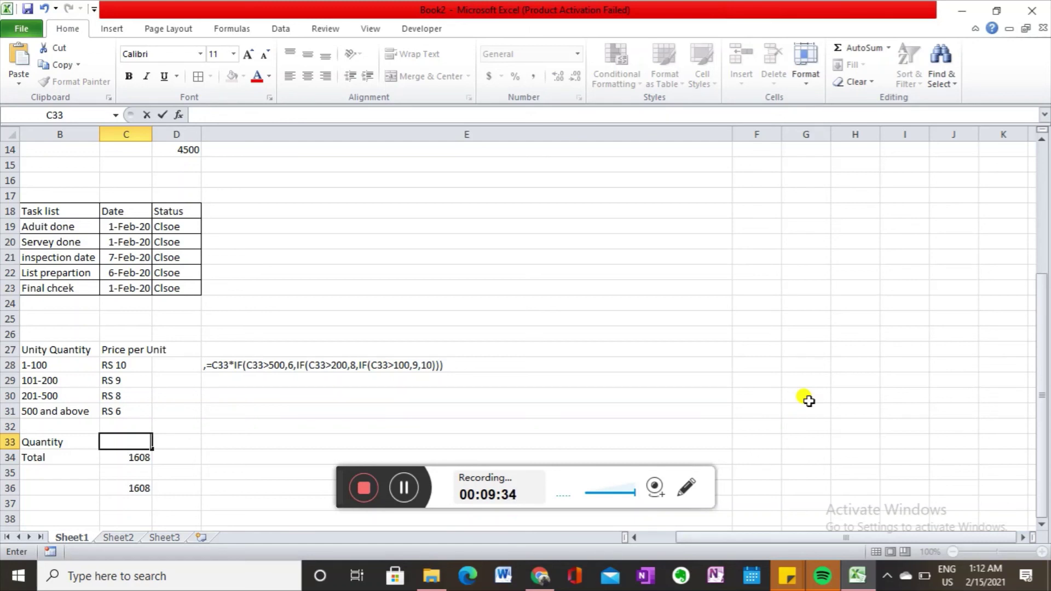
type("100")
key("Return")
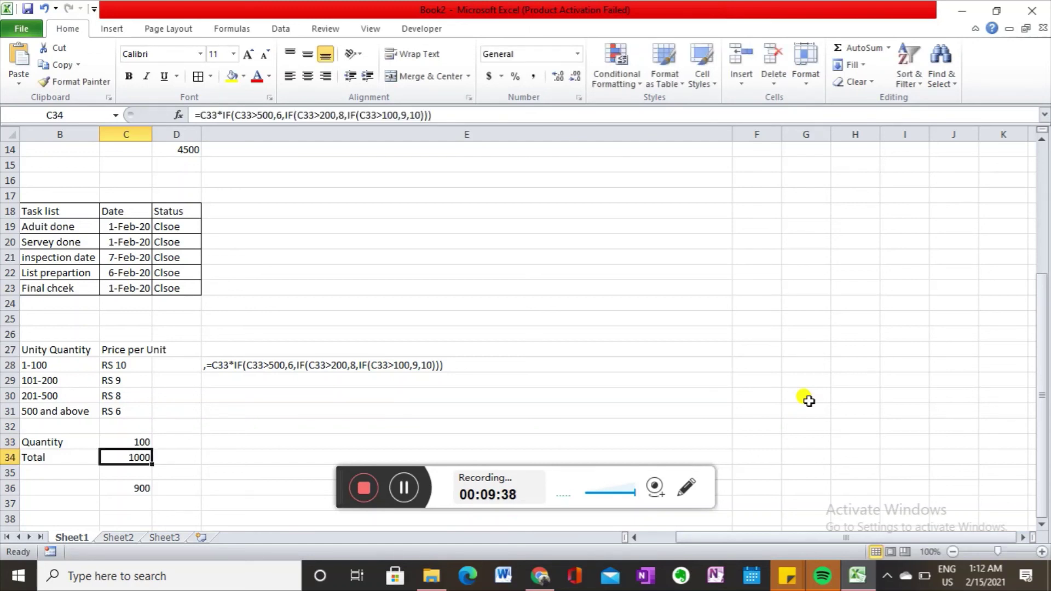
- Compare the results and formulas of C34 and C36 for the new quantity
key("Up")
key("Down")
key("Down")
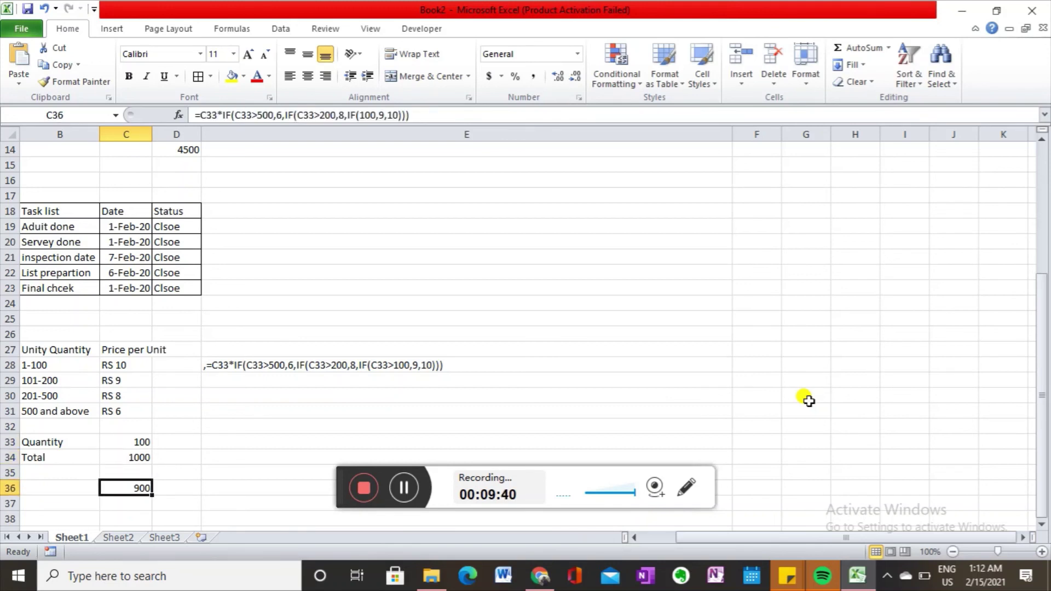
key("Down")
key("Up")
key("Up")
key("Up")
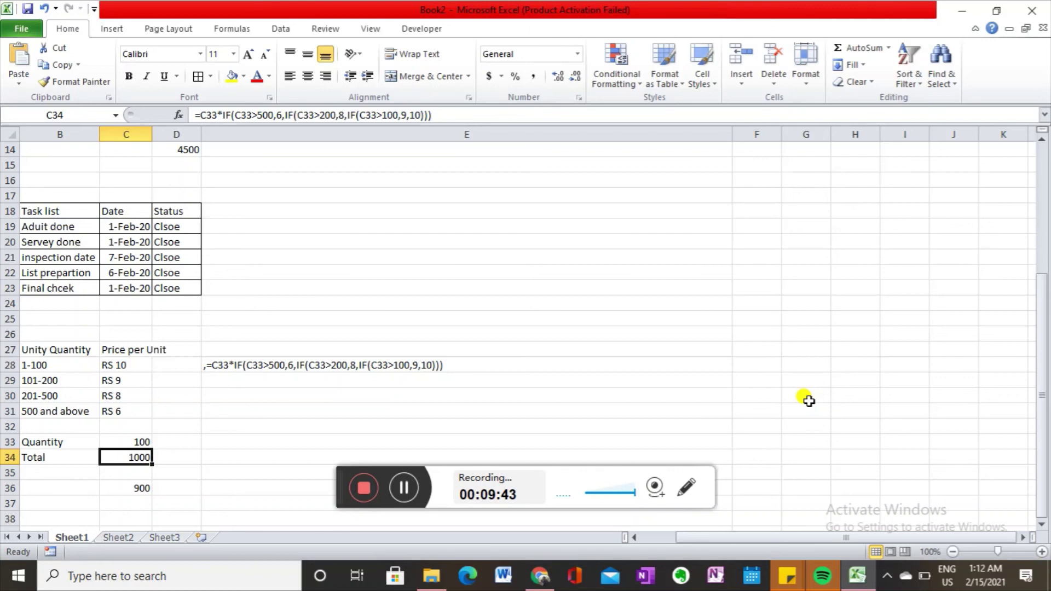
key("Down")
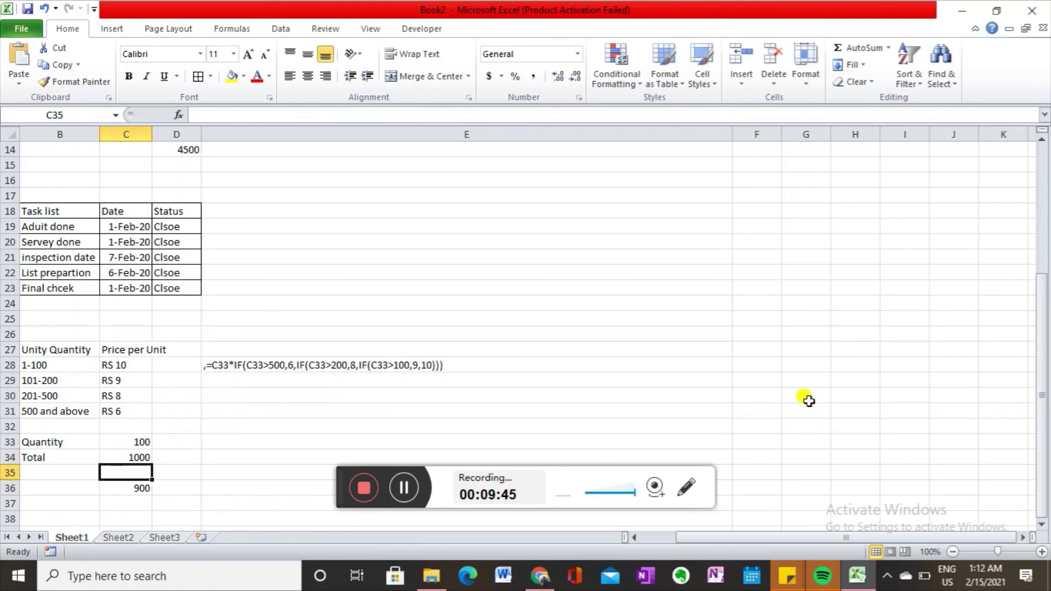
key("Up")
- Correct the innermost IF test in the C36 formula to C33>100, using a reference to the quantity cell
key("Down")
key("Down")
key("F2")
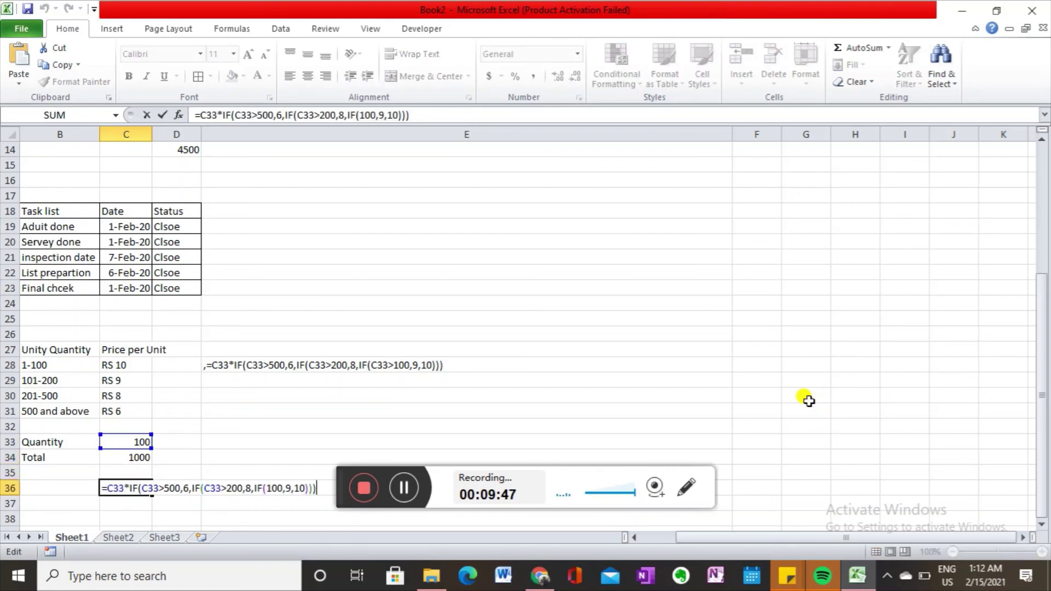
key("Left")
key("Left")
key("Left")
key("Left")
key("Left")
key("Left")
key("Left")
key("Left")
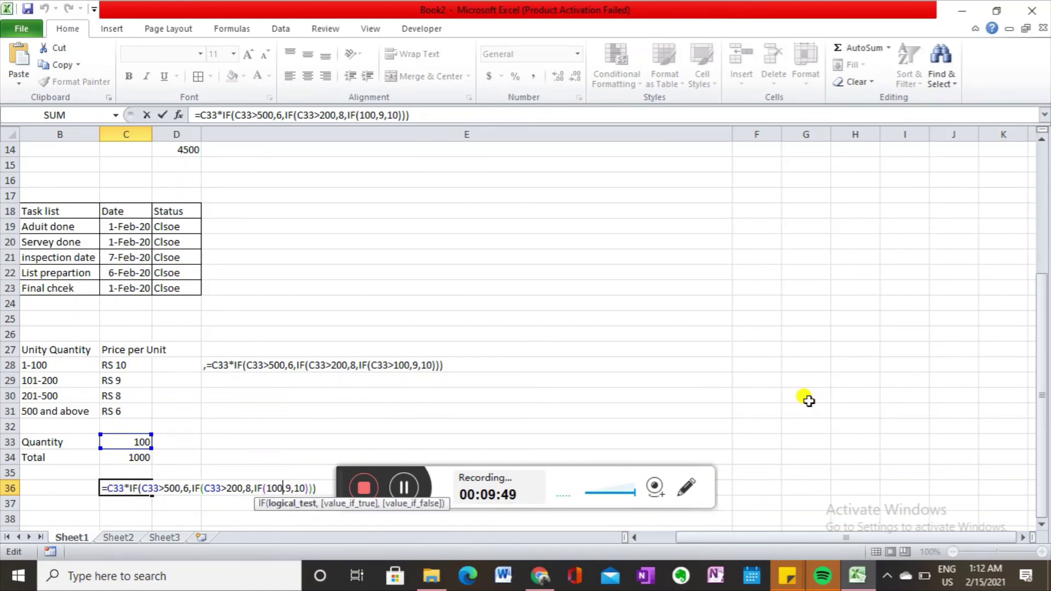
key("Left")
key("Left")
key("Left")
type("?")
key("BackSpace")
type(">")
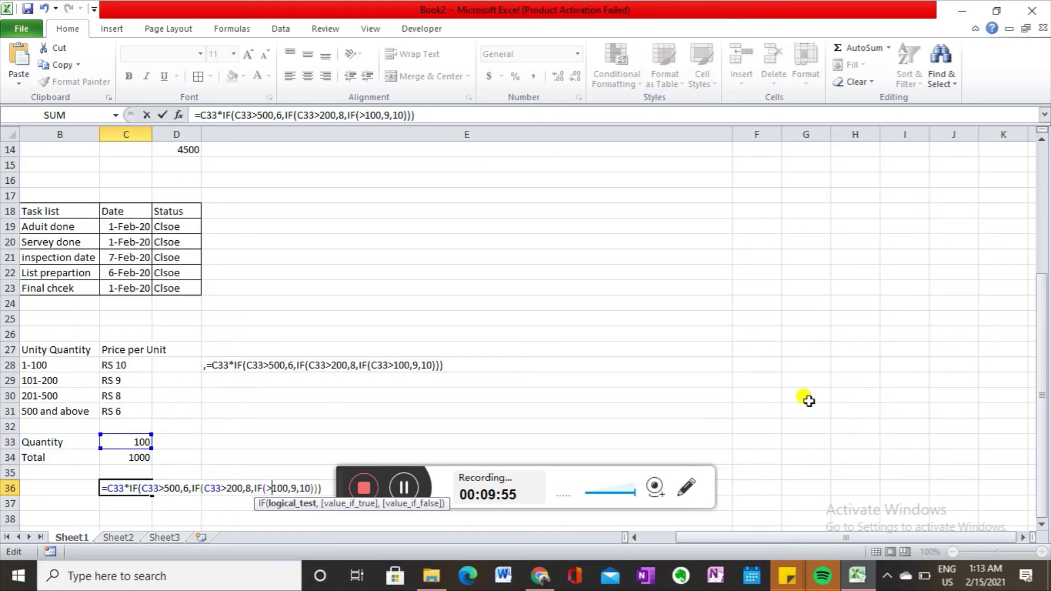
key("Return")
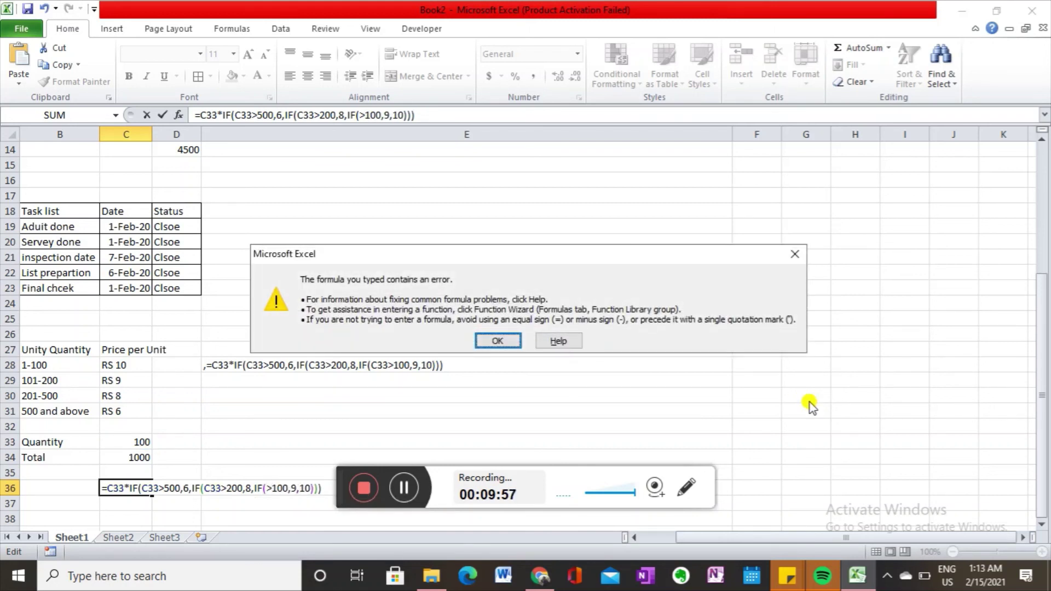
key("Return")
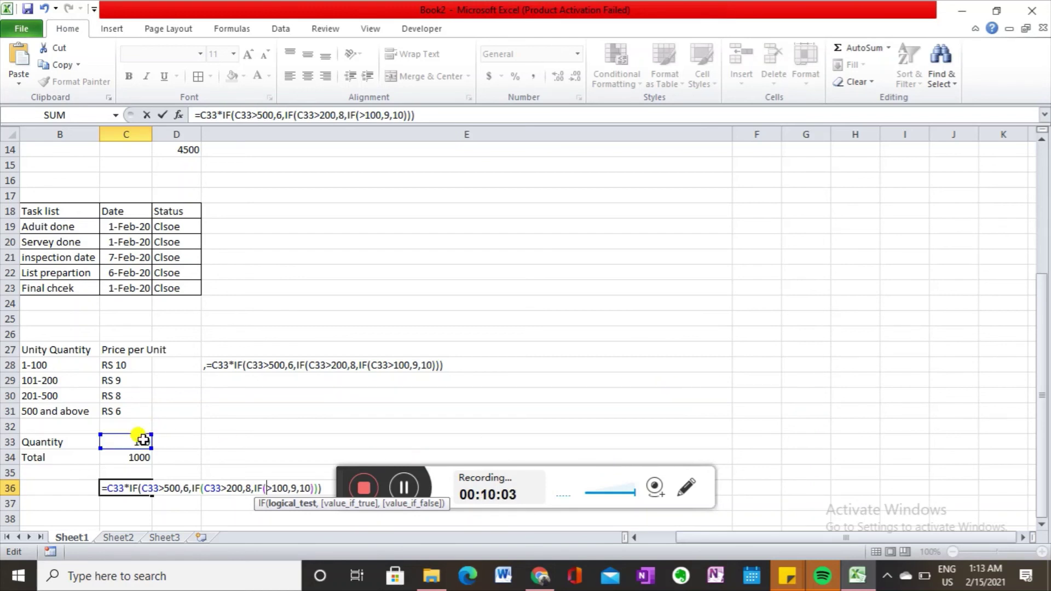
left_click(123, 439)
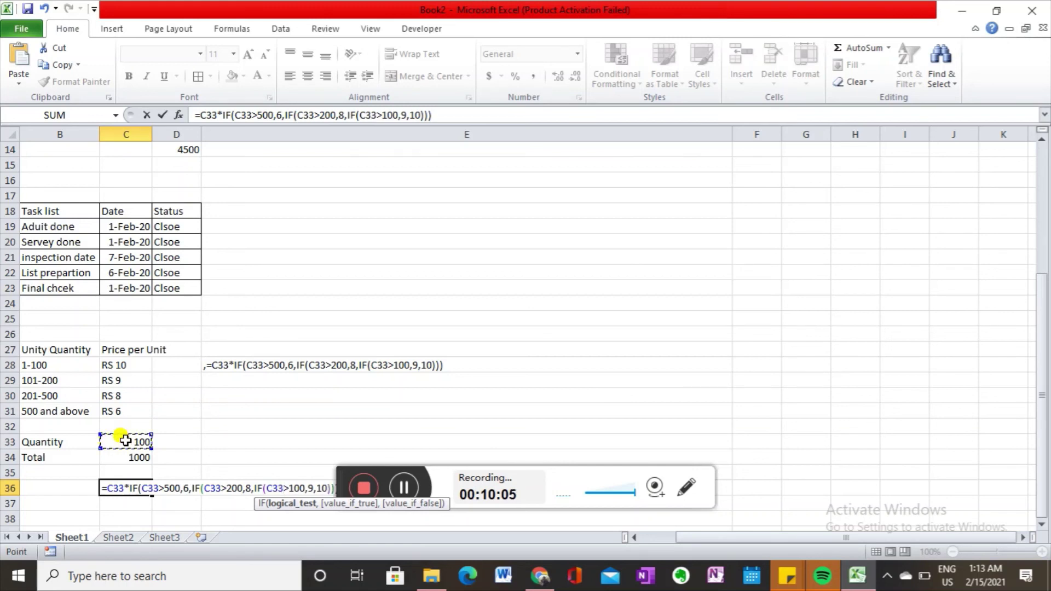
key("Return")
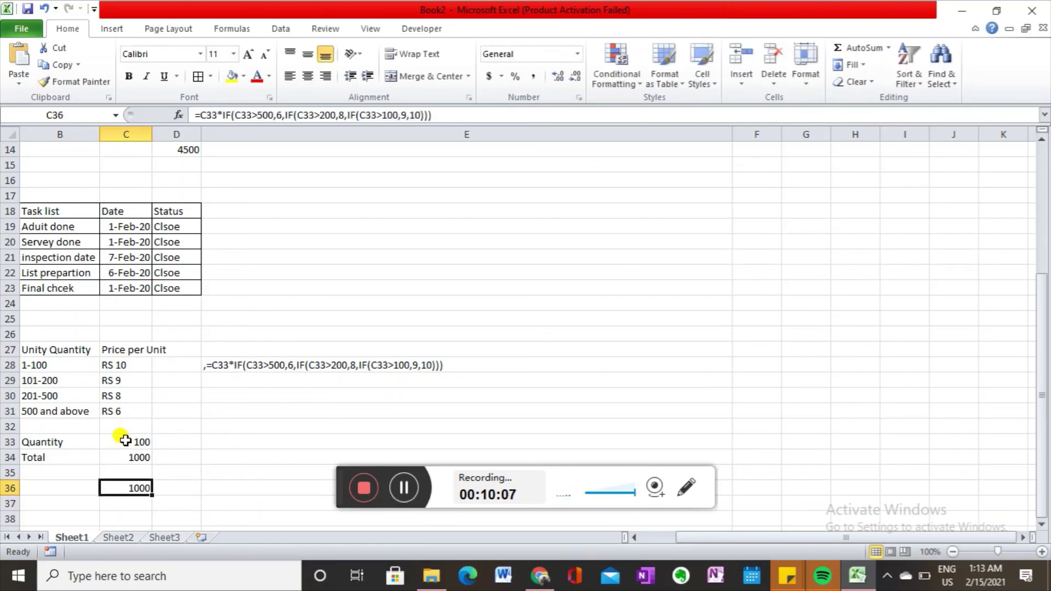
- Check the corrected C36 result against the quantity in C33 and the total in C34
key("Up")
key("Up")
key("Up")
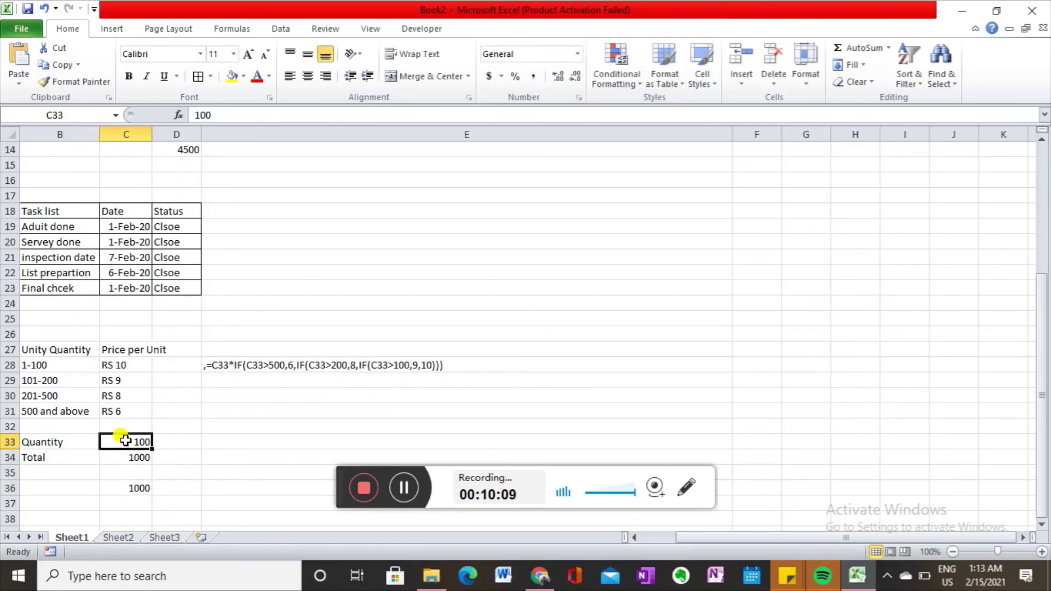
key("Down")
key("Down")
key("Down")
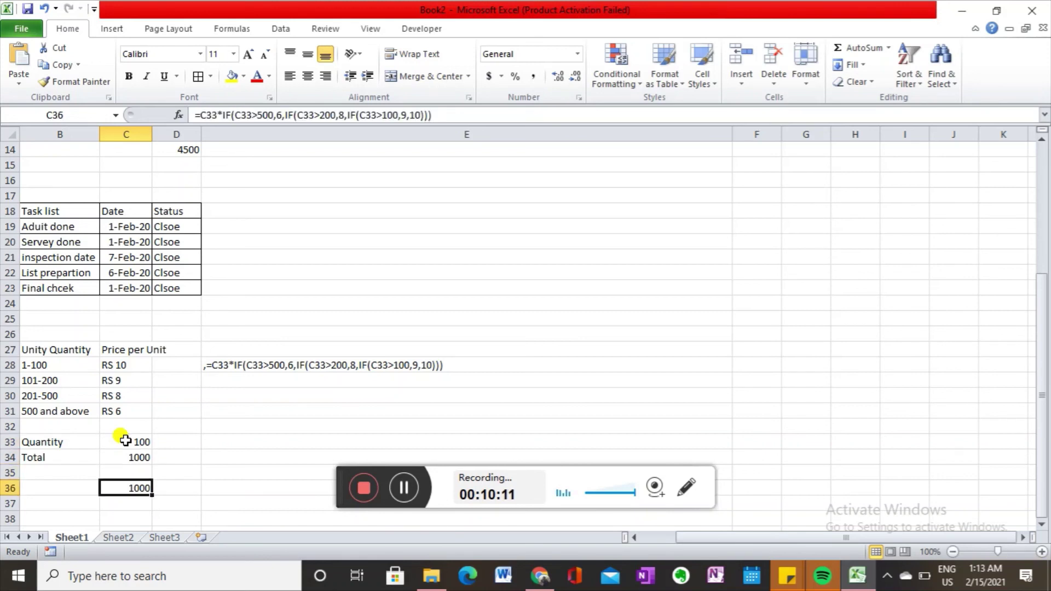
key("Down")
key("Down")
key("Up")
key("Up")
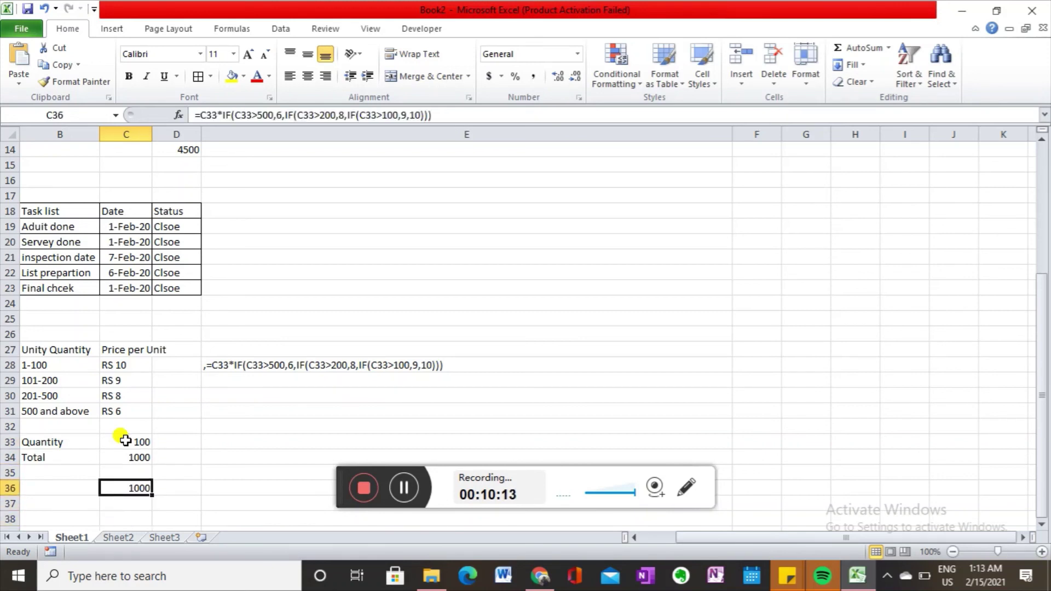